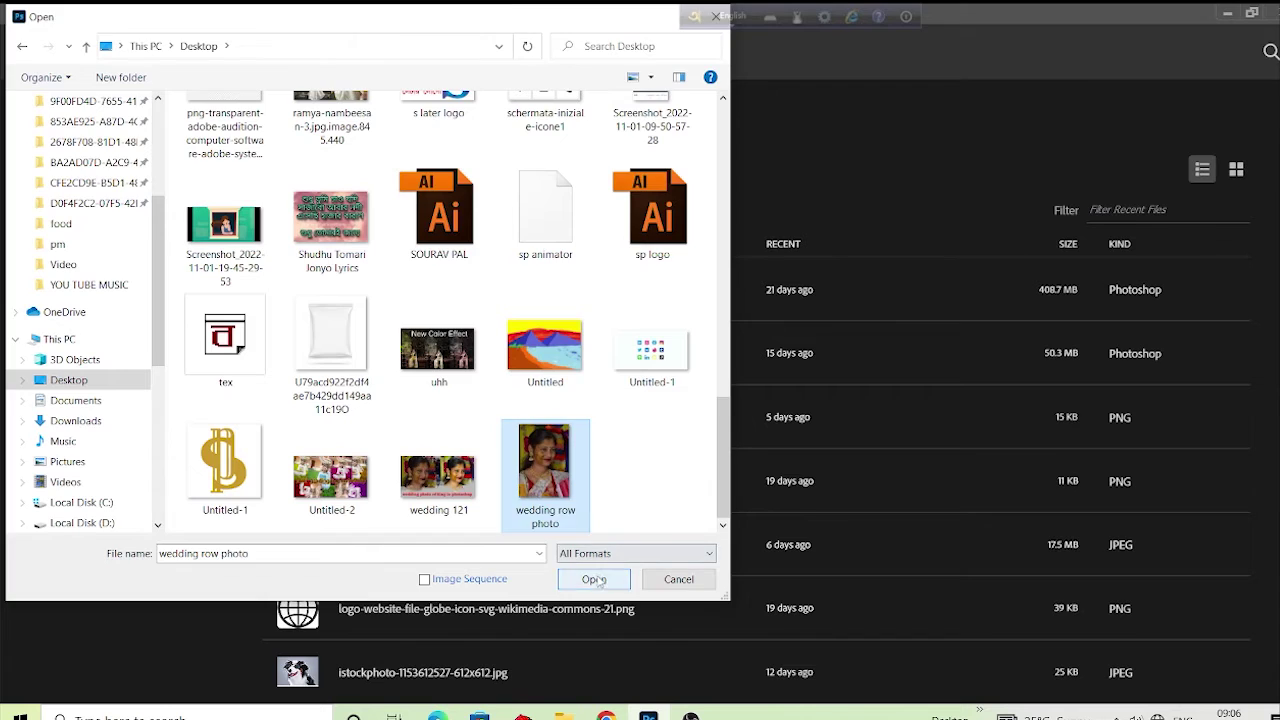
- Open the wedding row photo from the Desktop and duplicate its Background layer
left_click(596, 575)
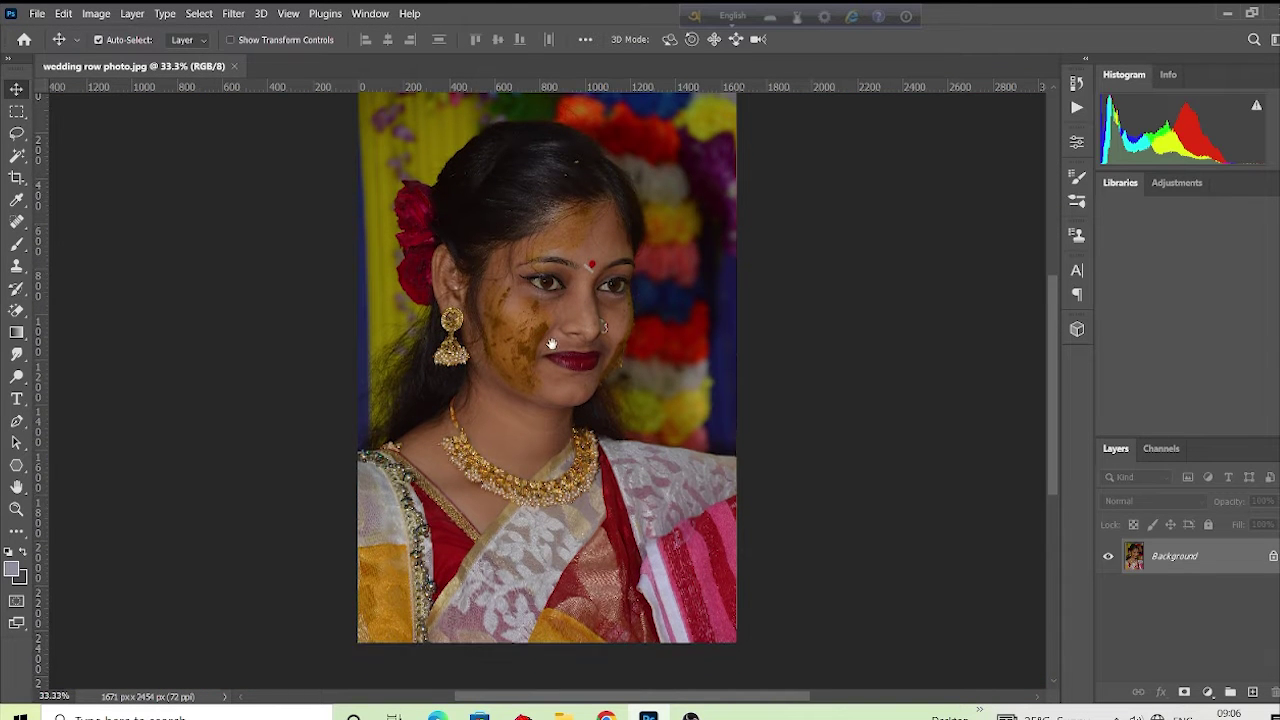
left_click_drag(532, 324, 577, 337)
key("ctrl+plus")
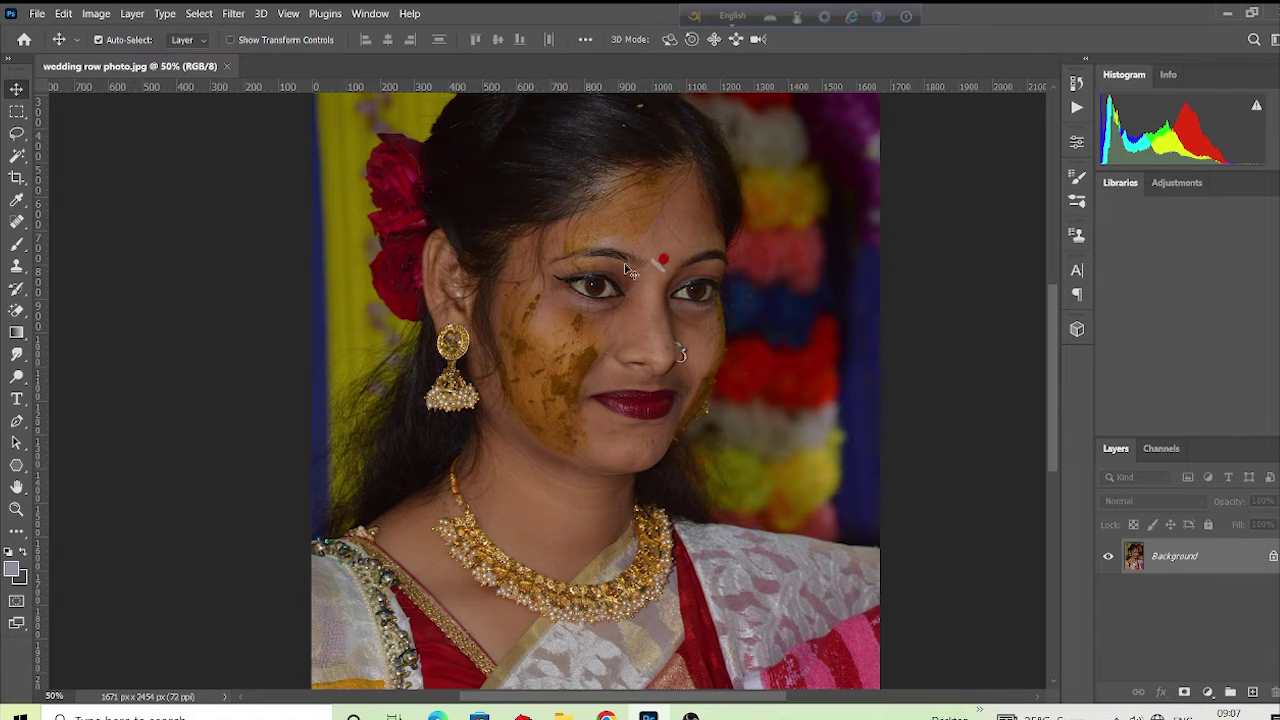
left_click_drag(1248, 569, 1252, 692)
- Heal the small blemishes on the clear part of the forehead above the red bindi, using the Content-Aware Spot Healing Brush at 15–20 px
left_click_drag(710, 414, 688, 456)
key("ctrl+plus")
key("ctrl+plus")
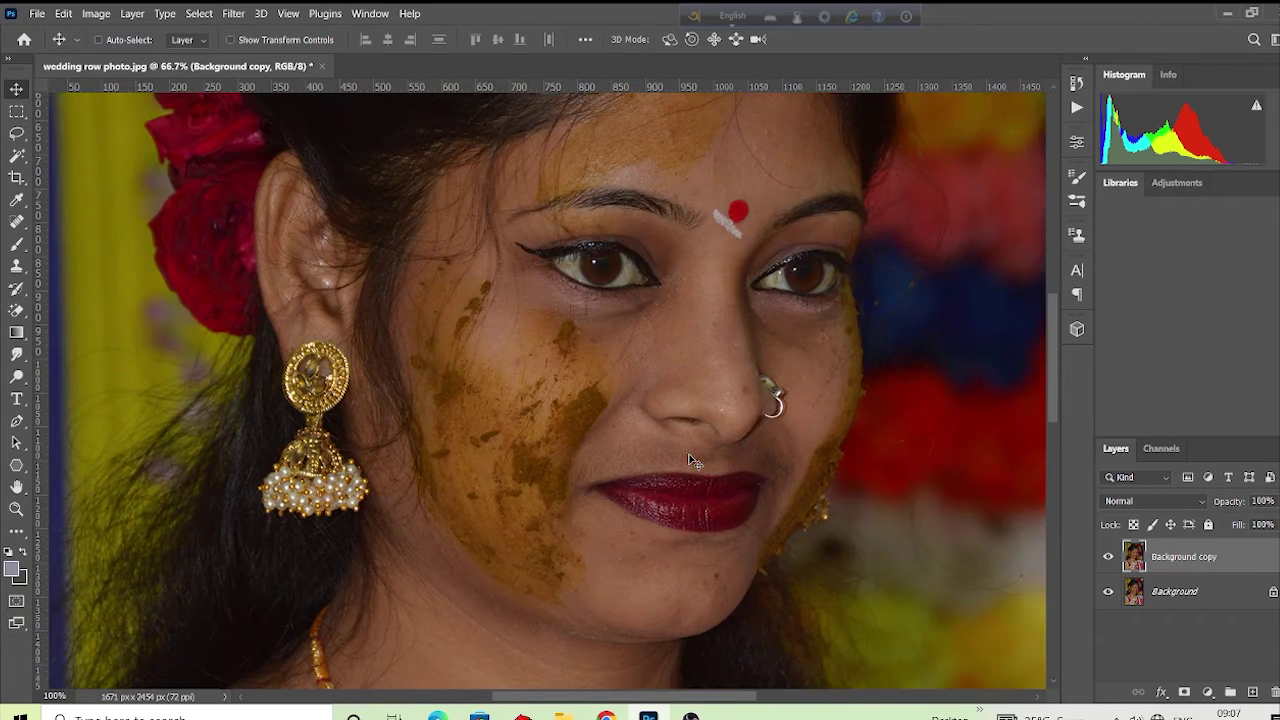
left_click_drag(647, 185, 587, 212)
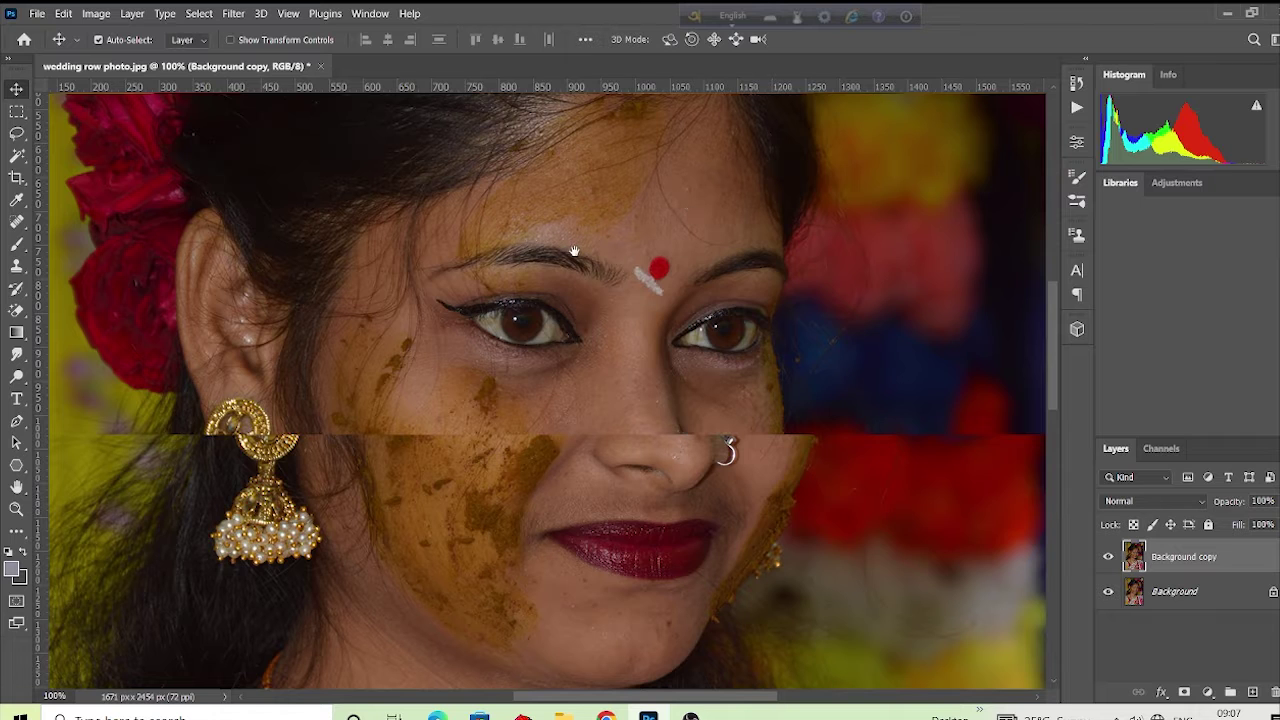
left_click_drag(567, 248, 568, 279)
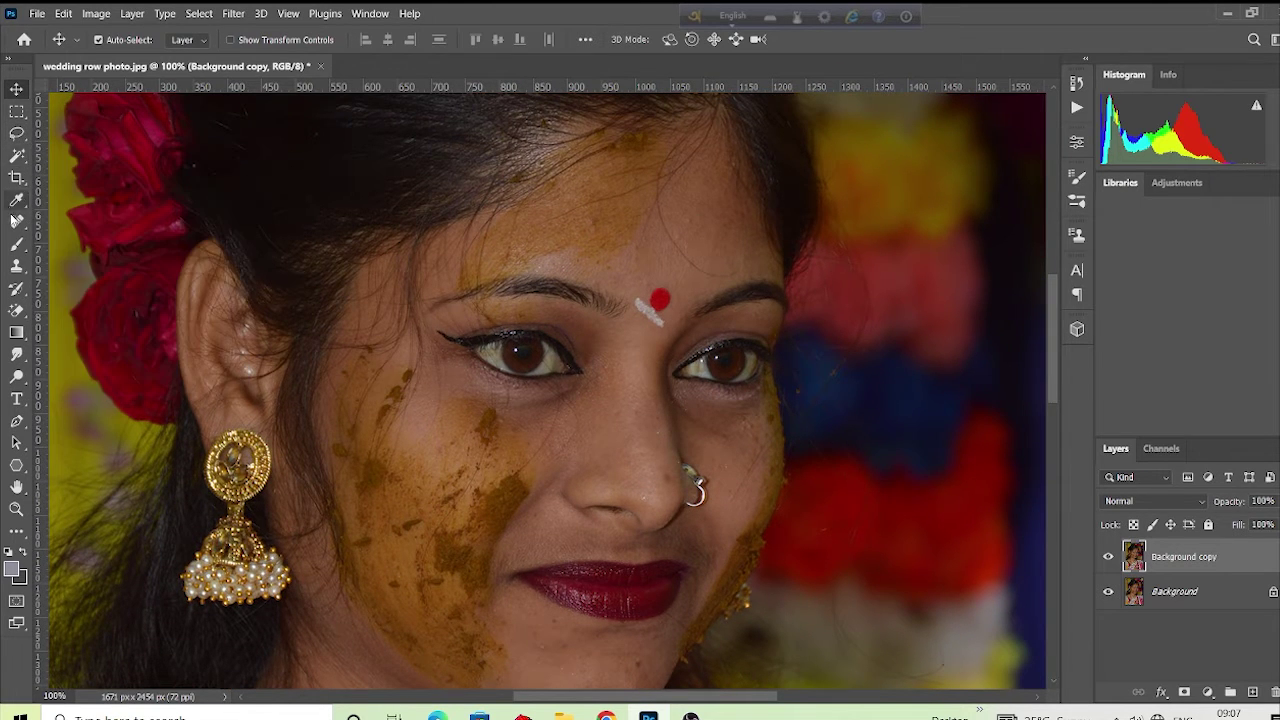
left_click(17, 221)
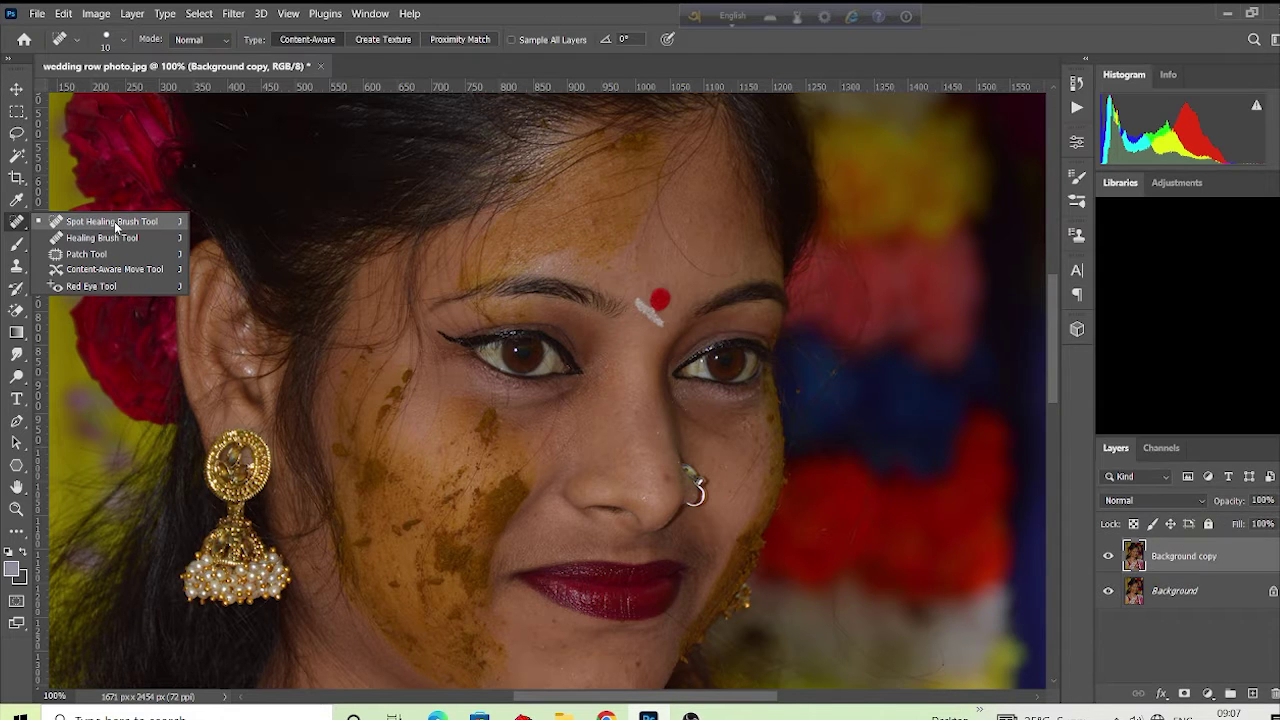
left_click(114, 221)
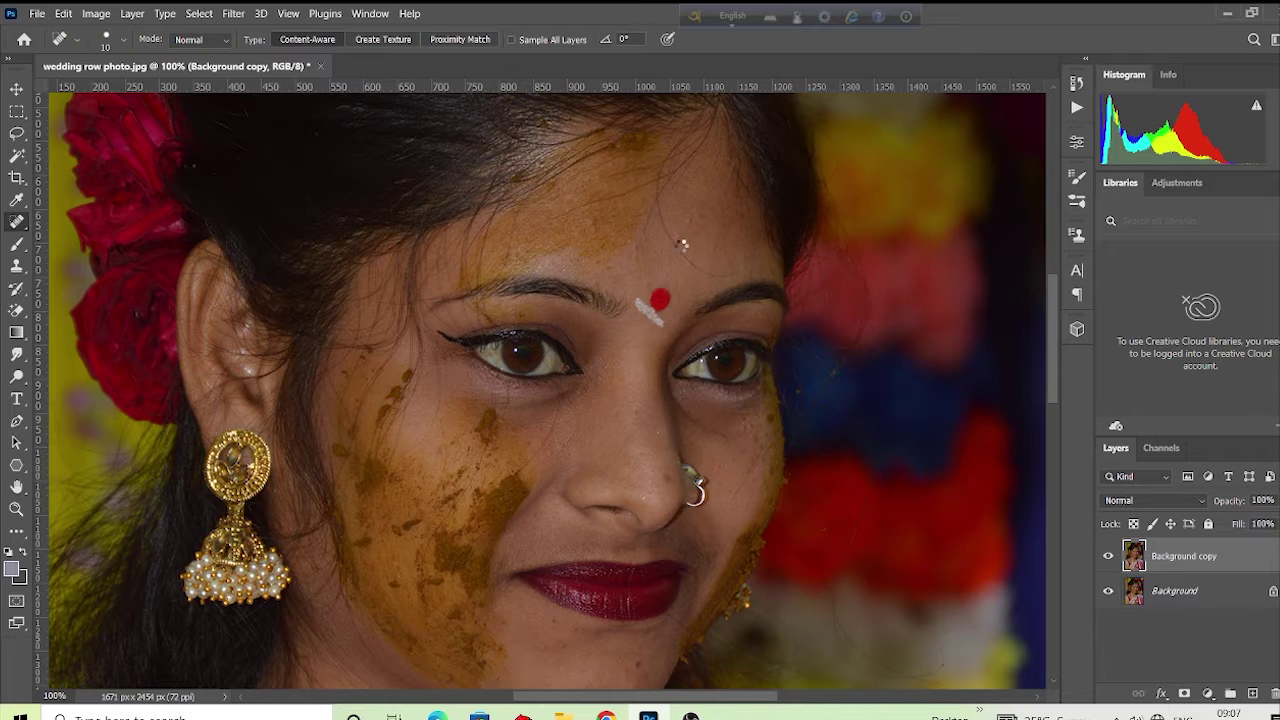
key("bracketright")
key("ctrl+plus")
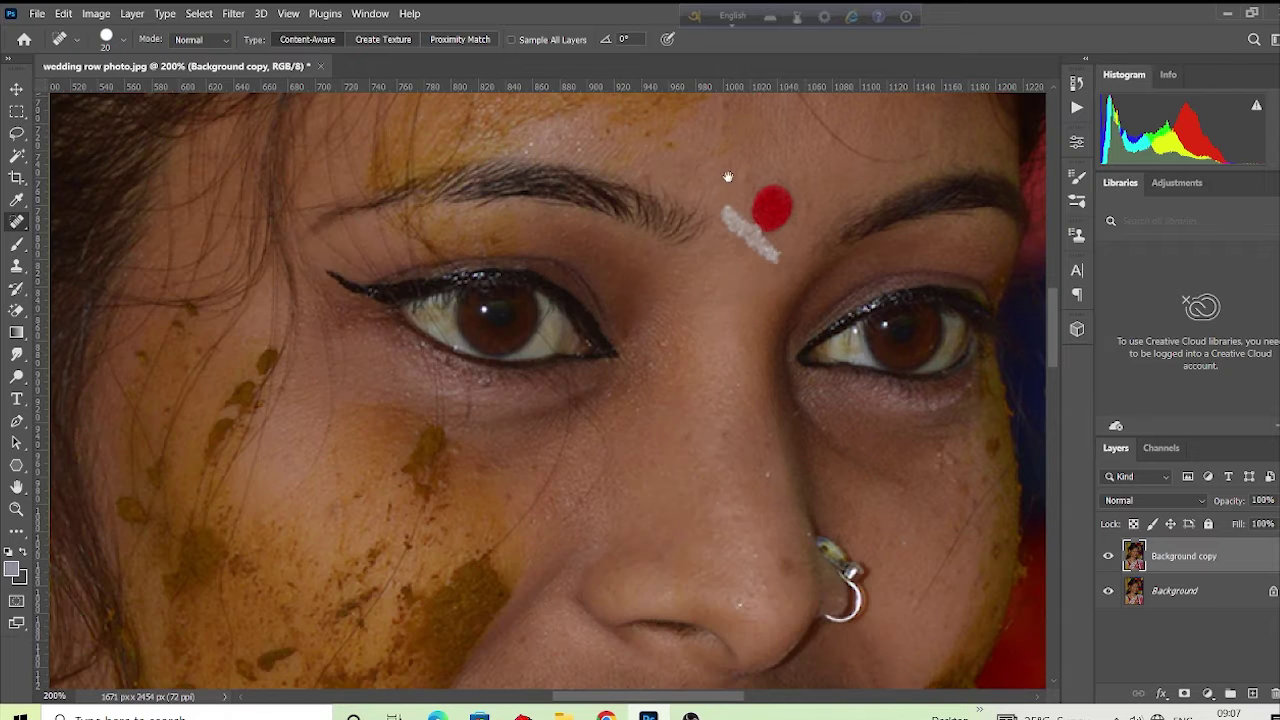
left_click_drag(699, 164, 608, 351)
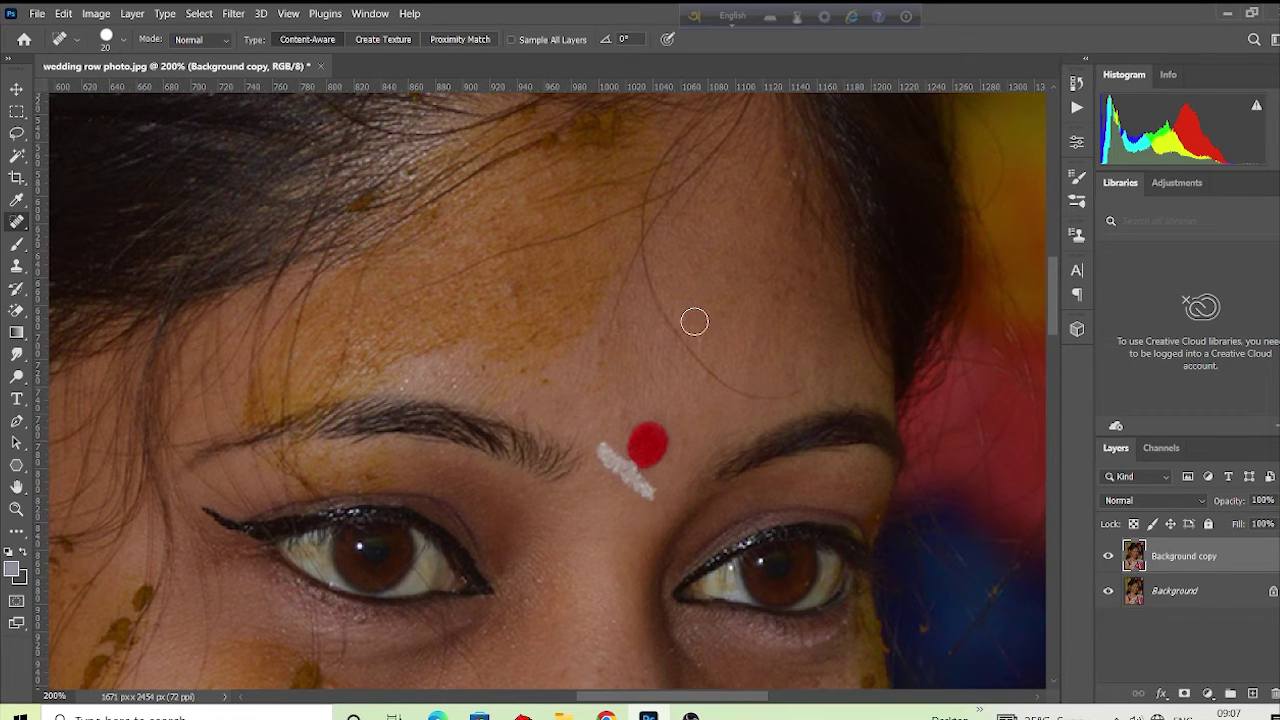
key("bracketleft")
key("bracketright")
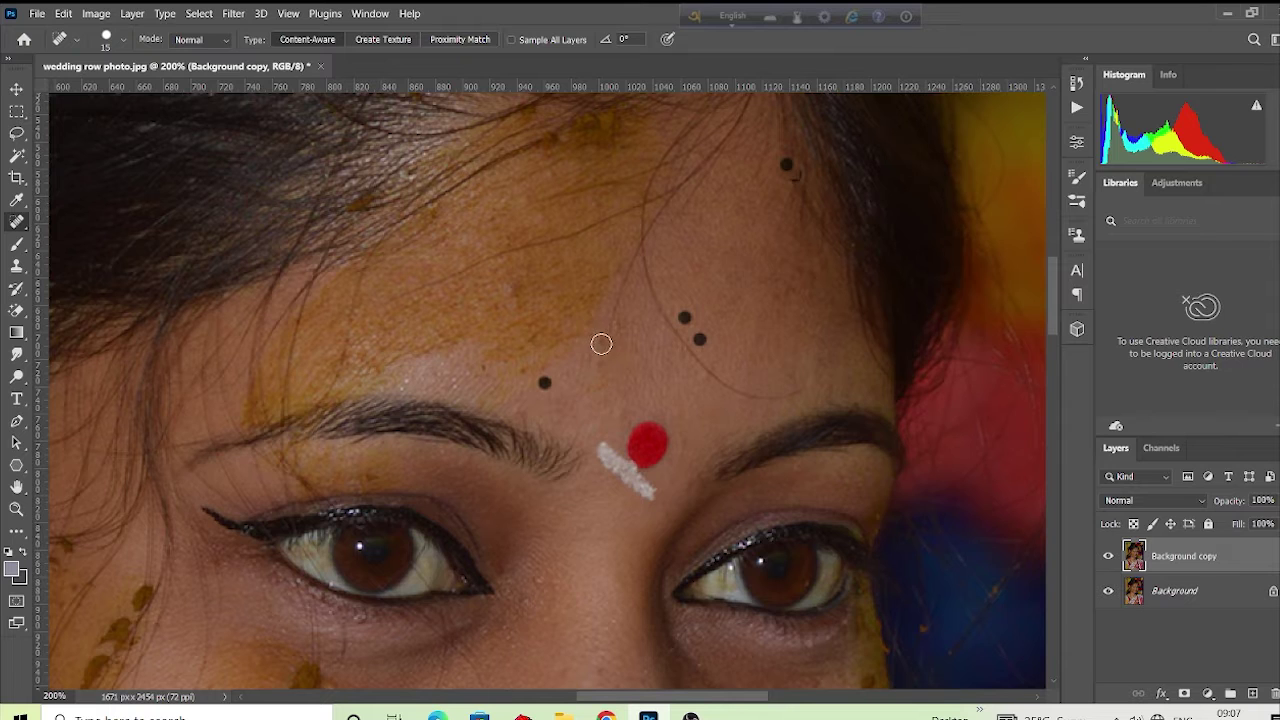
key("bracketright")
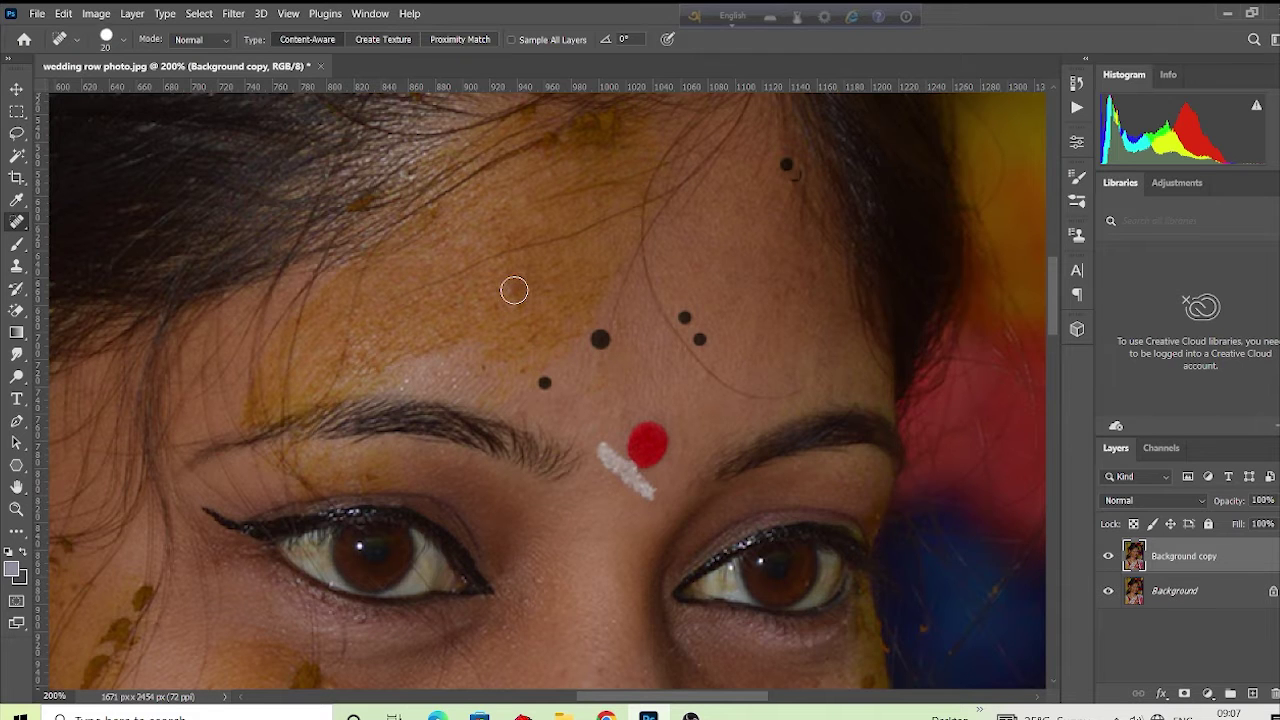
- Heal the spots on the turmeric-stained forehead, beside the inner eye corner and above the bindi with the Spot Healing Brush
left_click(514, 290)
key("bracketleft")
left_click(467, 272)
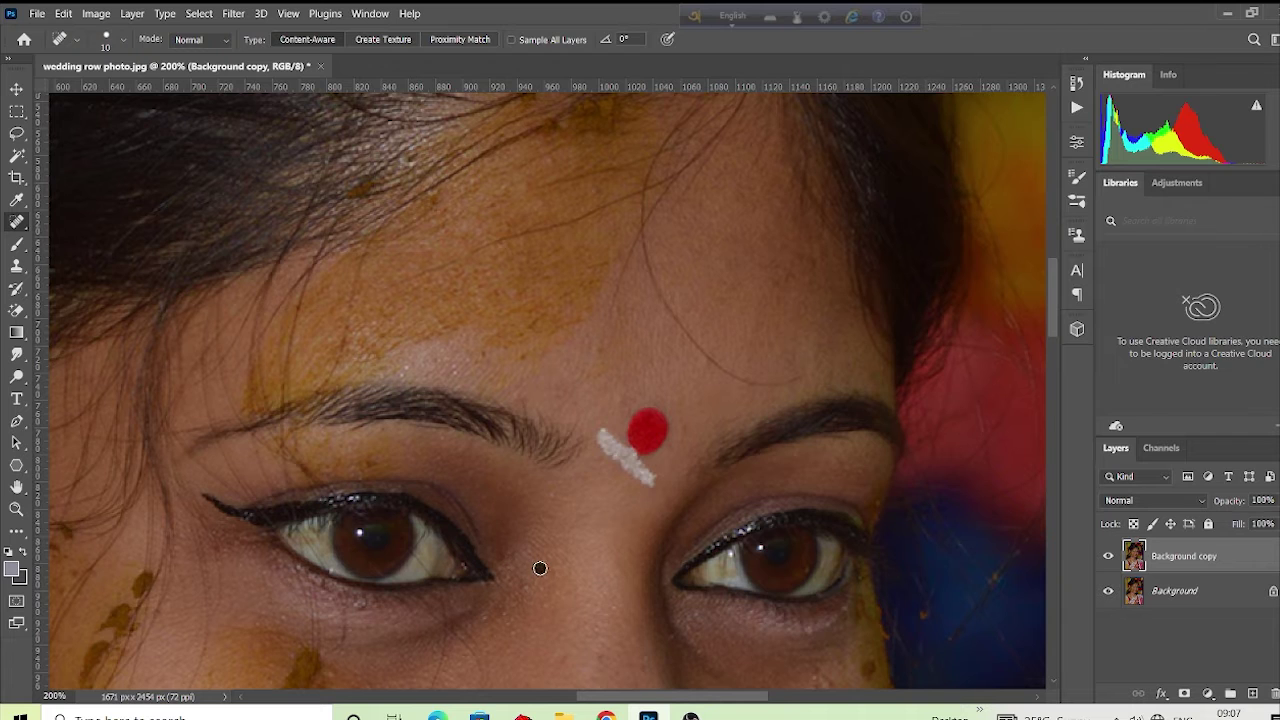
left_click(540, 568)
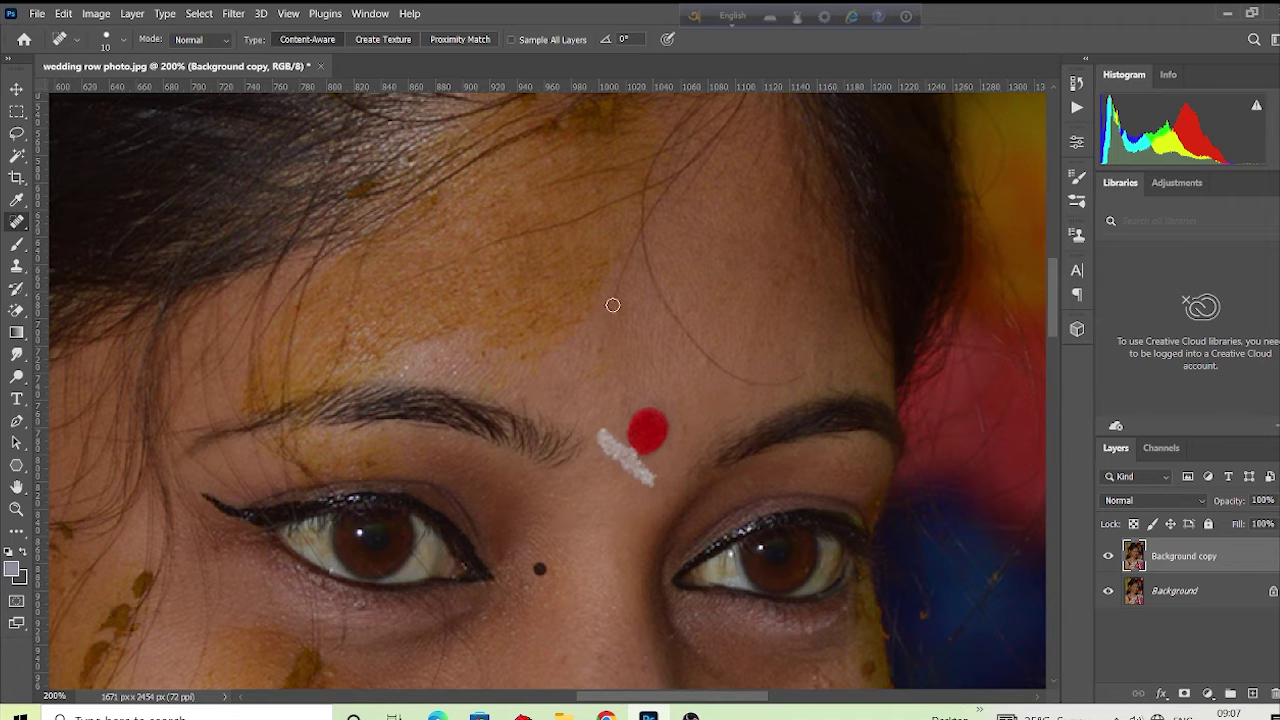
left_click(700, 362)
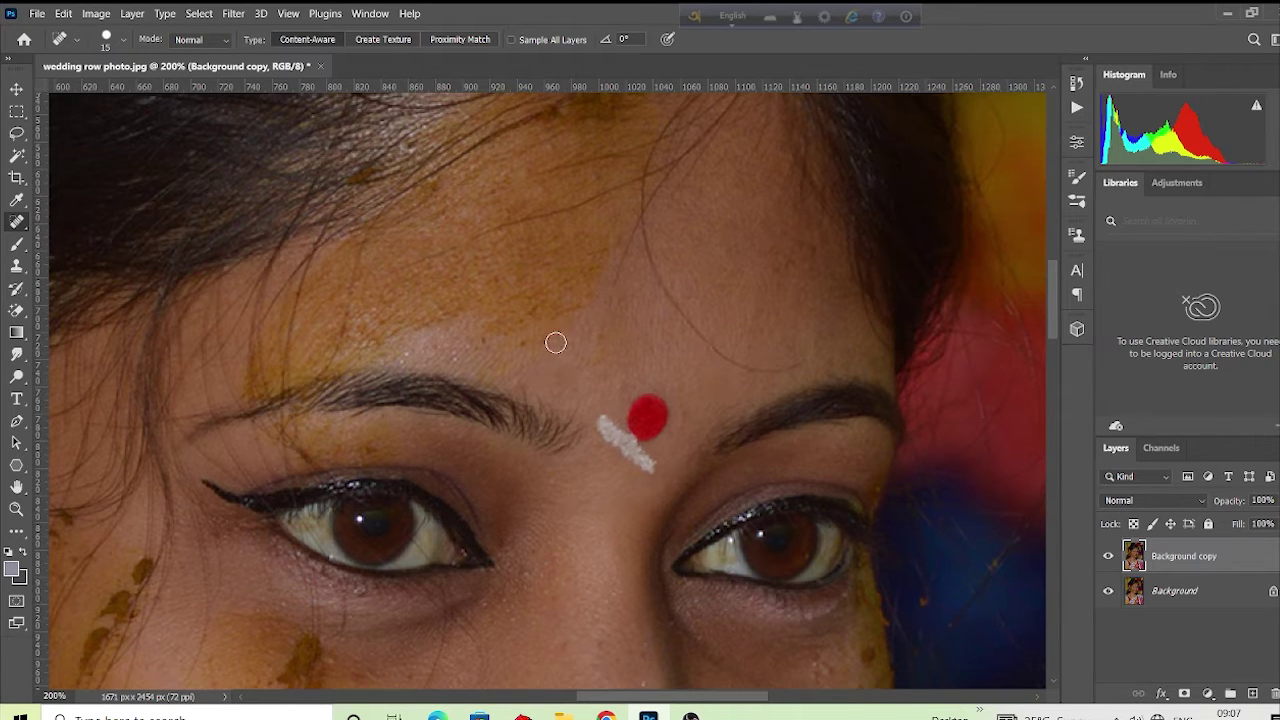
- Set the healing brush to 10 px and remove the spots along the nose bridge, near the nose ring and at the nose tip
scroll(556, 343, "down", 3)
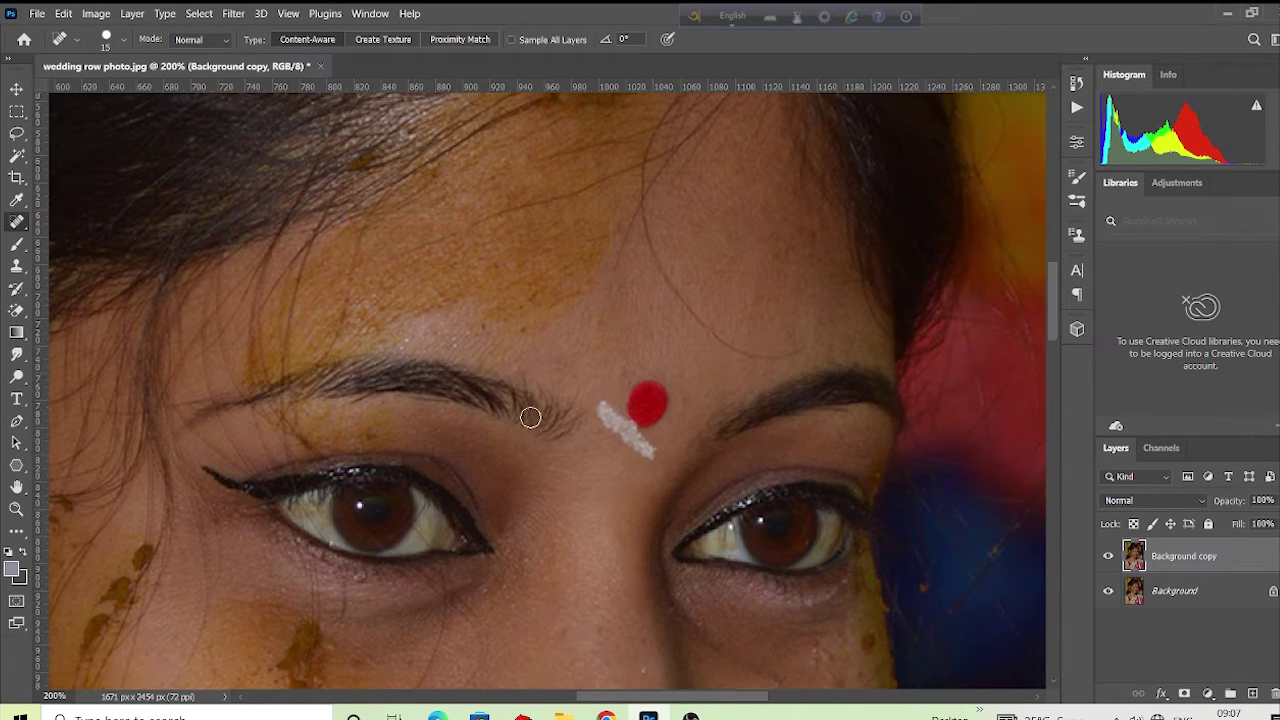
scroll(421, 429, "down", 3)
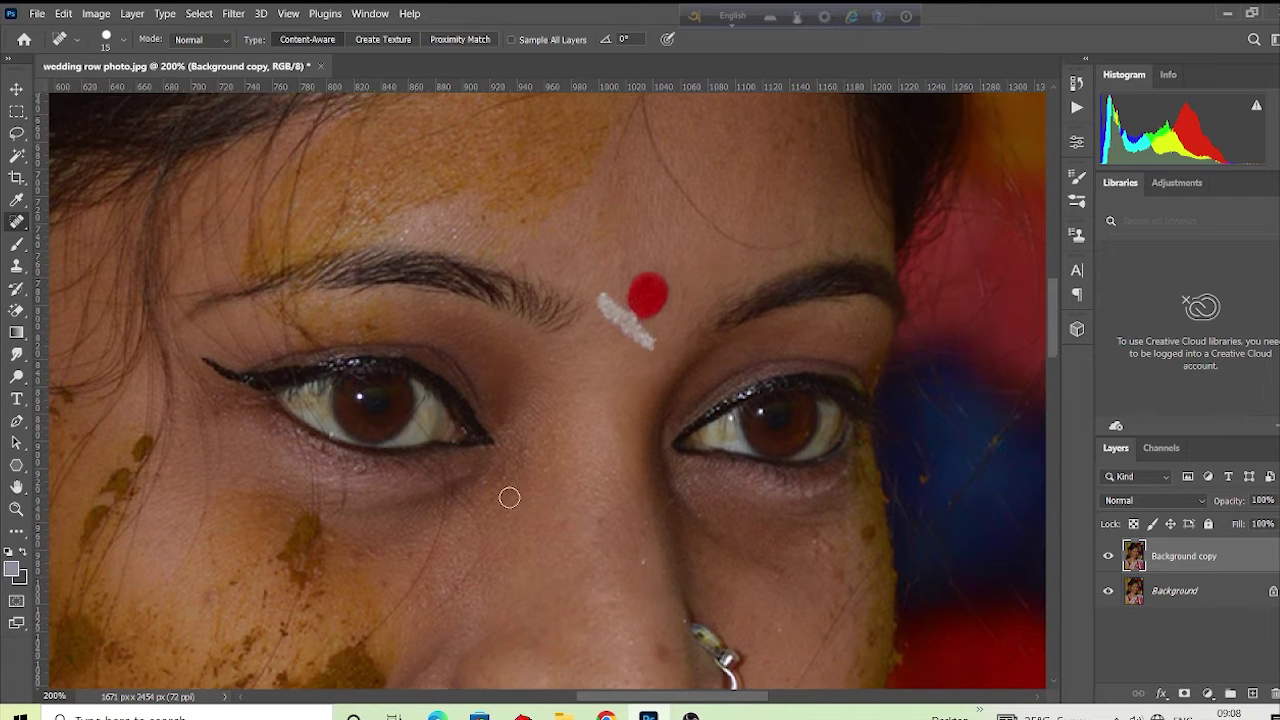
key("bracketleft")
key("bracketleft")
key("bracketright")
left_click(645, 536)
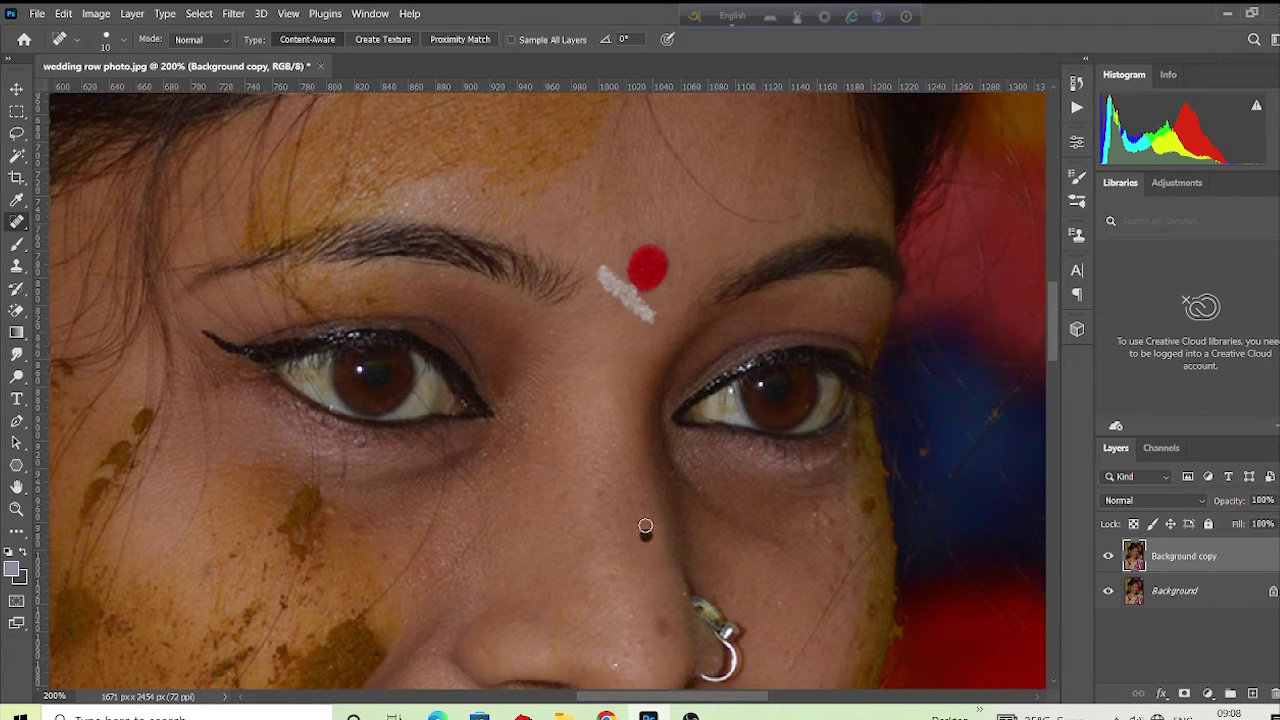
left_click(646, 494)
left_click(614, 666)
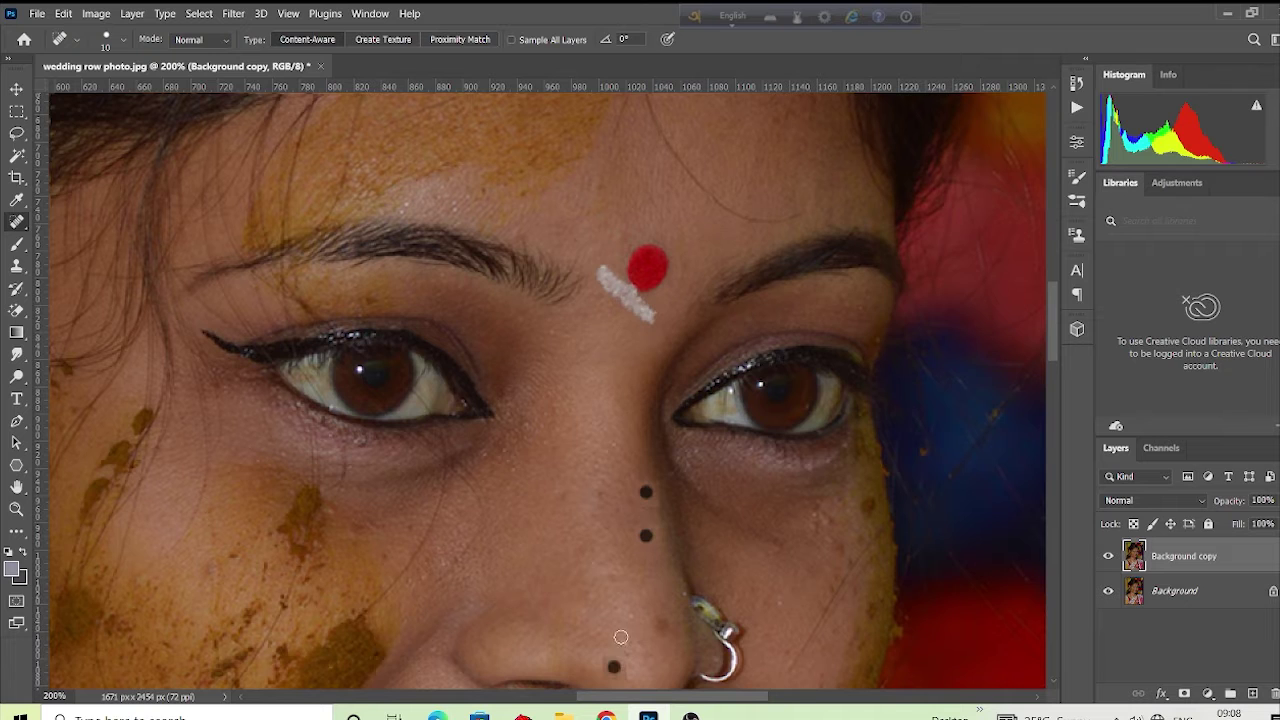
left_click(684, 591)
- Heal the small marks on the cheek below the eye on the nose-ring side with the 10 px brush
left_click(831, 541)
key("bracketright")
key("bracketleft")
left_click(827, 517)
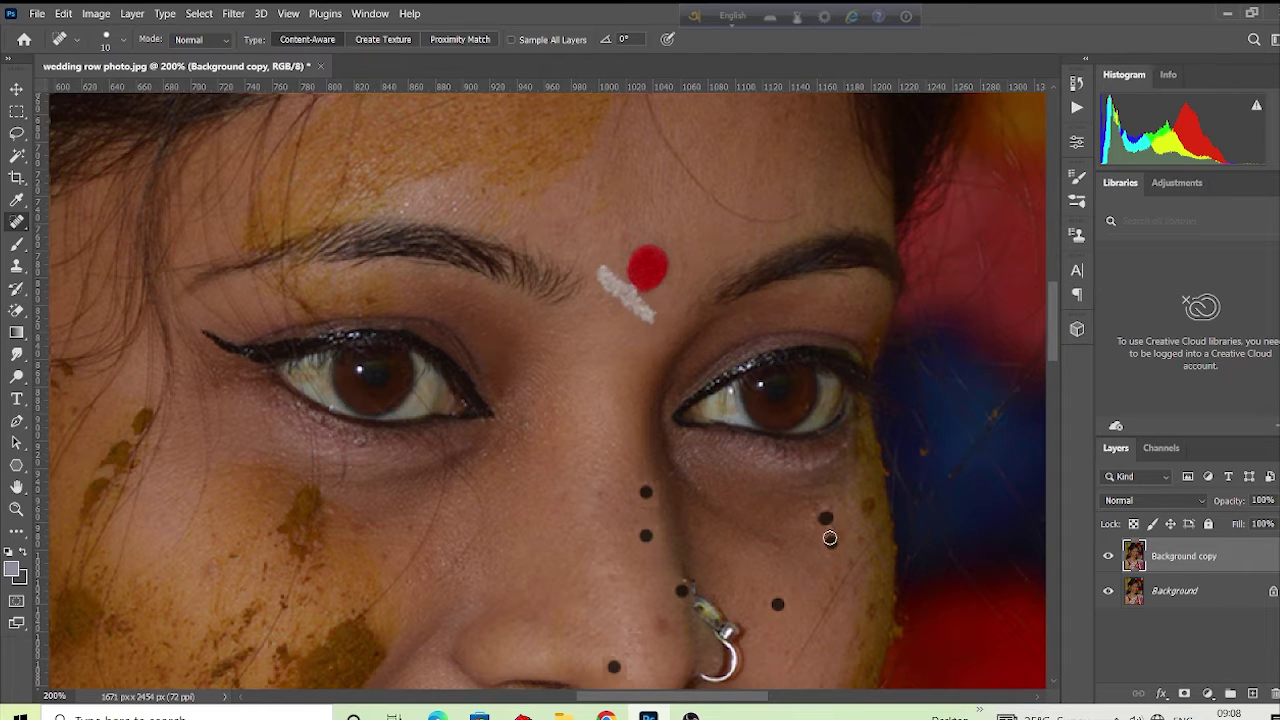
left_click(812, 527)
- Heal the remaining spots down the shaded edge of the nose, on its tip and just above the nose ring
scroll(523, 531, "down", 2)
scroll(481, 519, "down", 1)
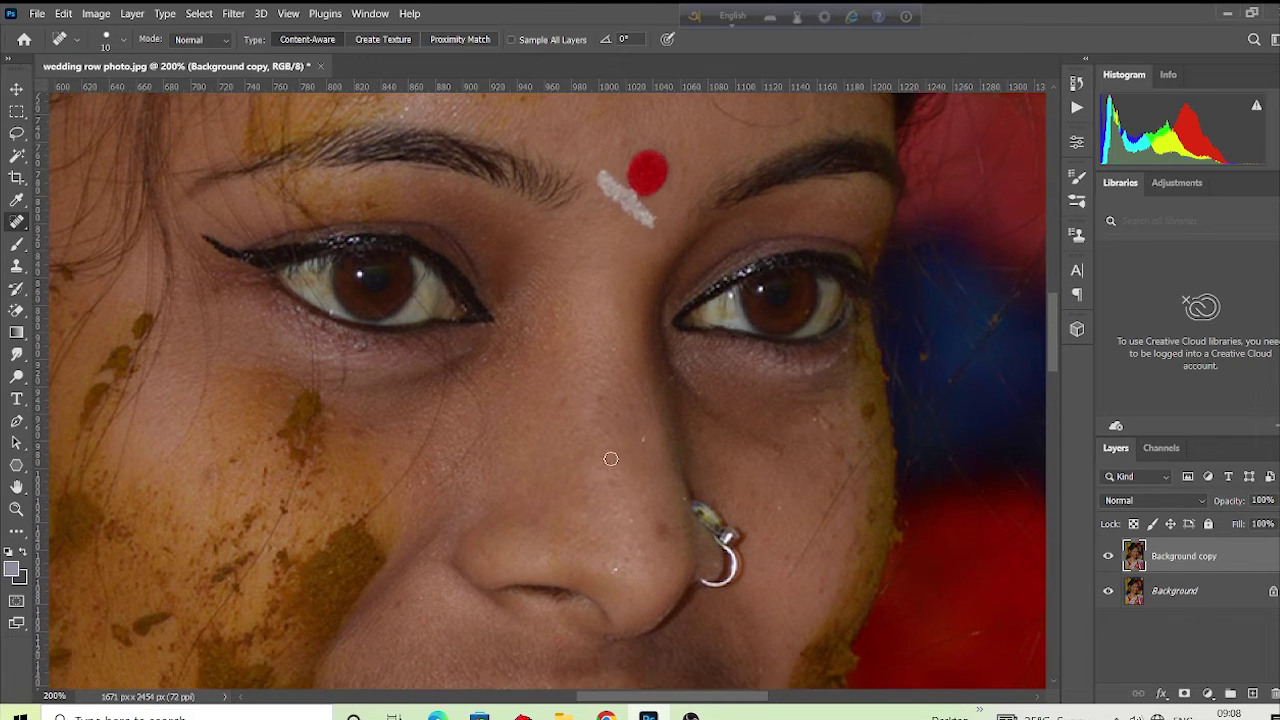
left_click(642, 422)
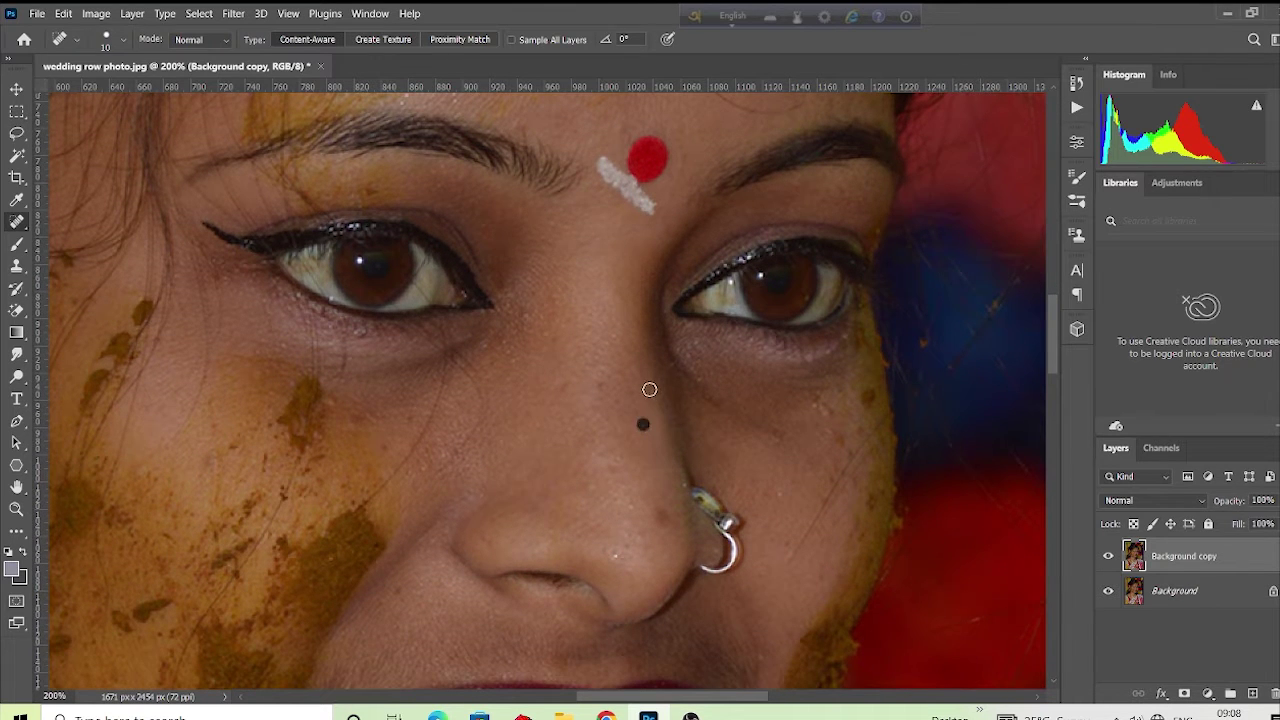
left_click(650, 385)
left_click(631, 504)
left_click(679, 487)
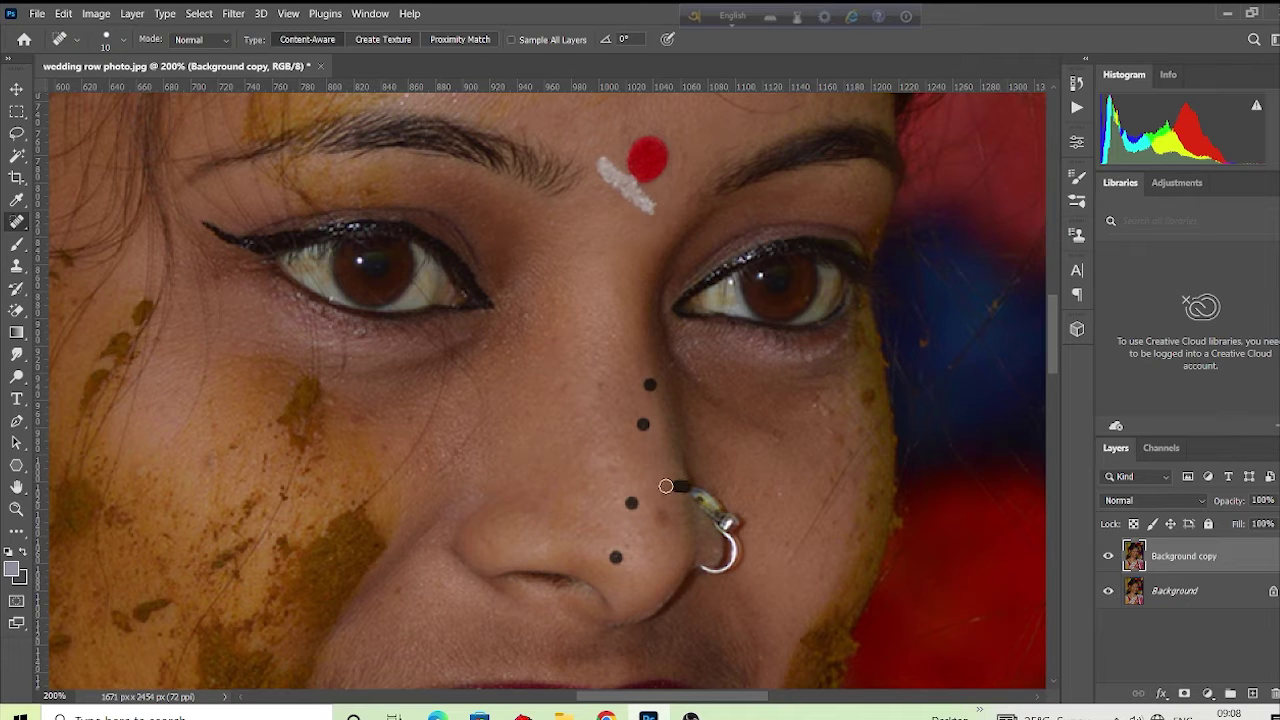
- Heal the marks at the inner eye corner and on the skin between the nose and the turmeric-stained cheek
left_click(524, 313)
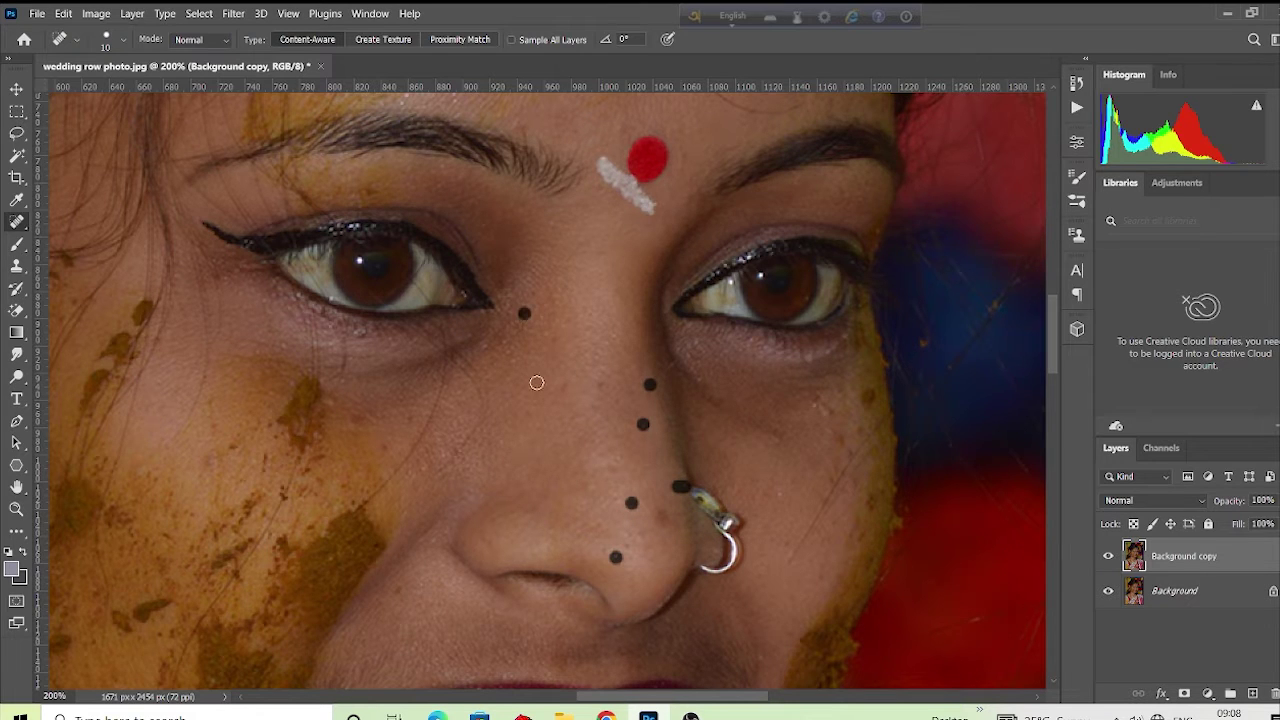
left_click(427, 469)
left_click(408, 477)
- Retouch the leftover blemishes on the cheek beyond the nose ring and under the eye with short healing strokes
scroll(662, 487, "down", 2)
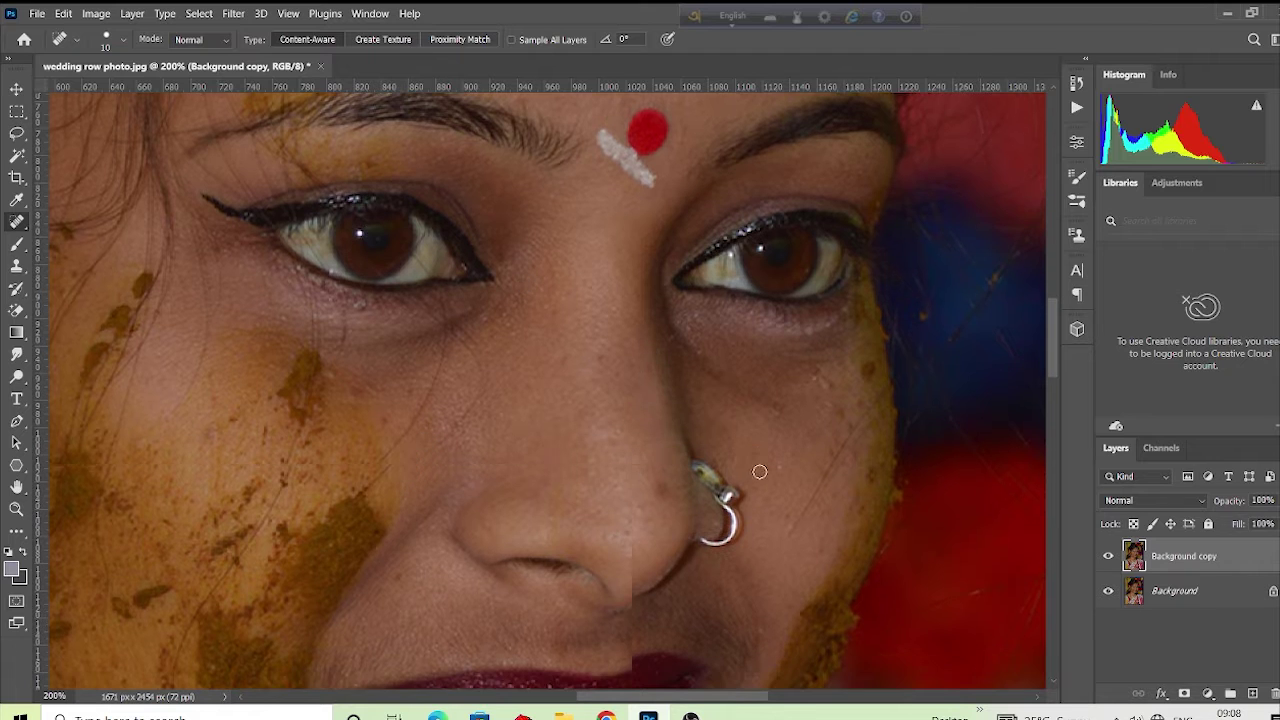
left_click(780, 468)
left_click(777, 413)
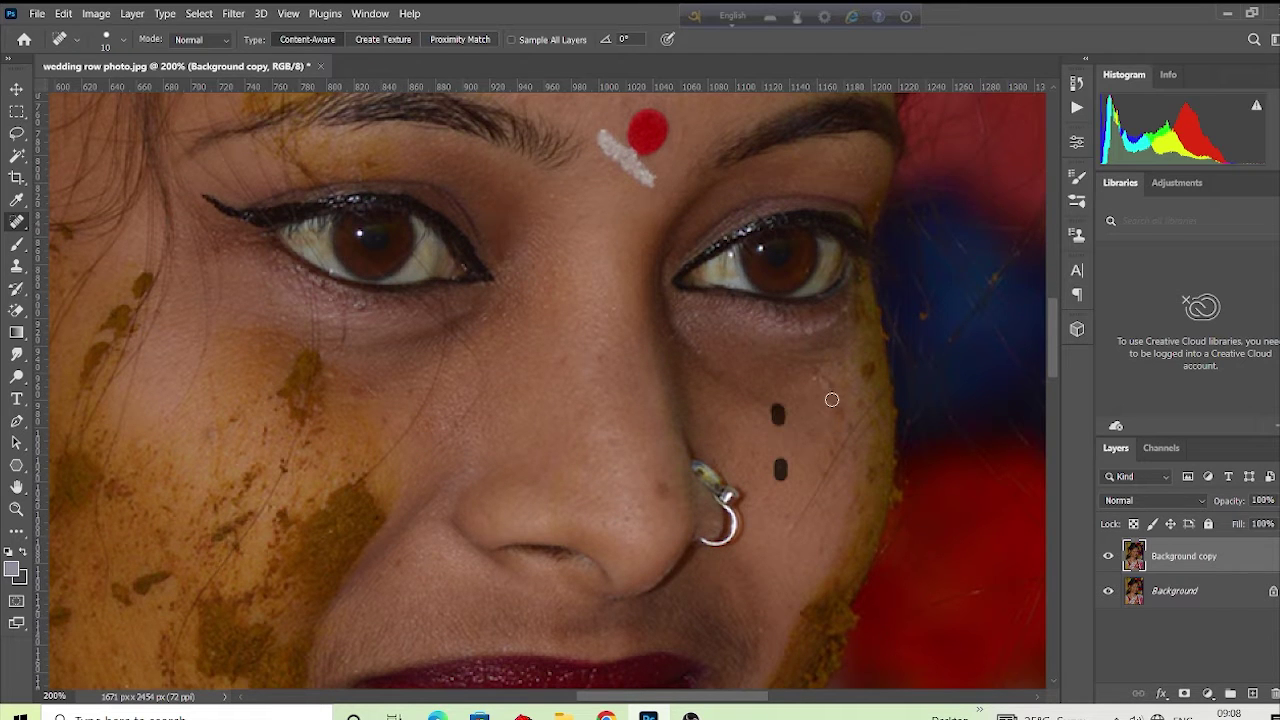
left_click(831, 404)
left_click(818, 380)
- Heal the dark spot and bright specks on the rounded tip of the nose
scroll(745, 424, "down", 1)
scroll(745, 424, "down", 2)
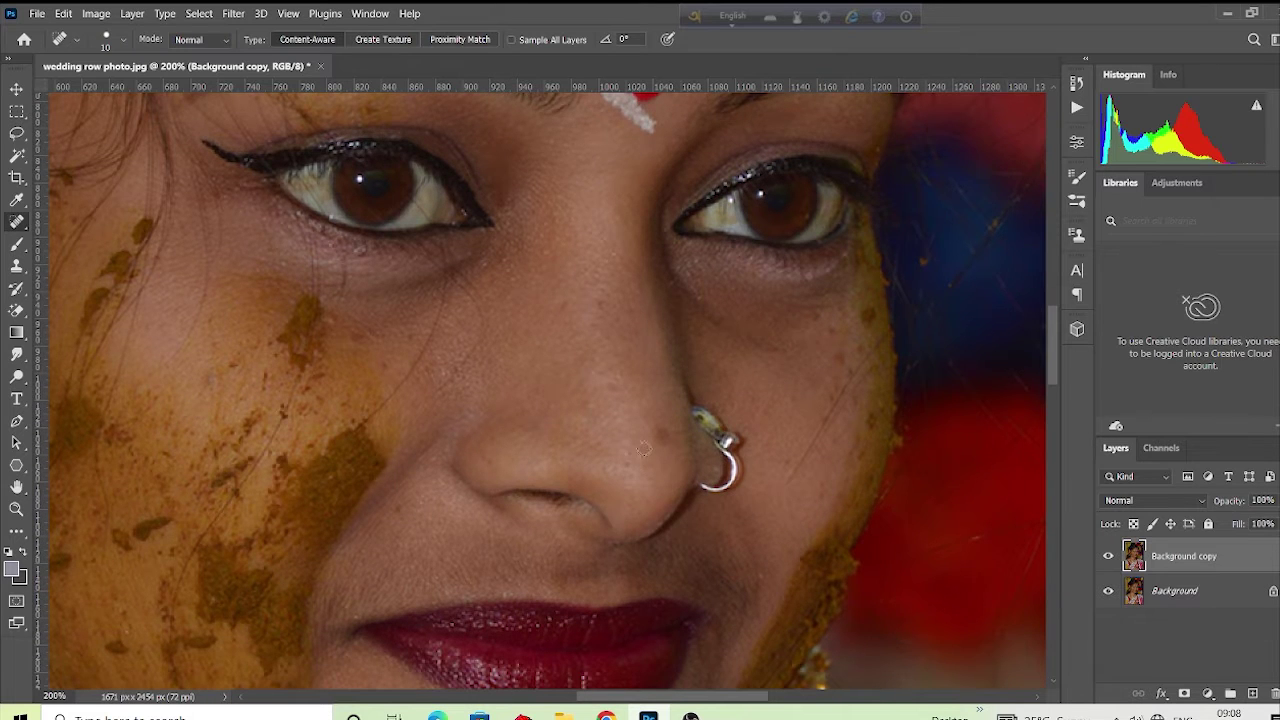
left_click(623, 462)
left_click(660, 434)
left_click_drag(643, 466, 654, 452)
left_click(651, 454)
left_click(646, 435)
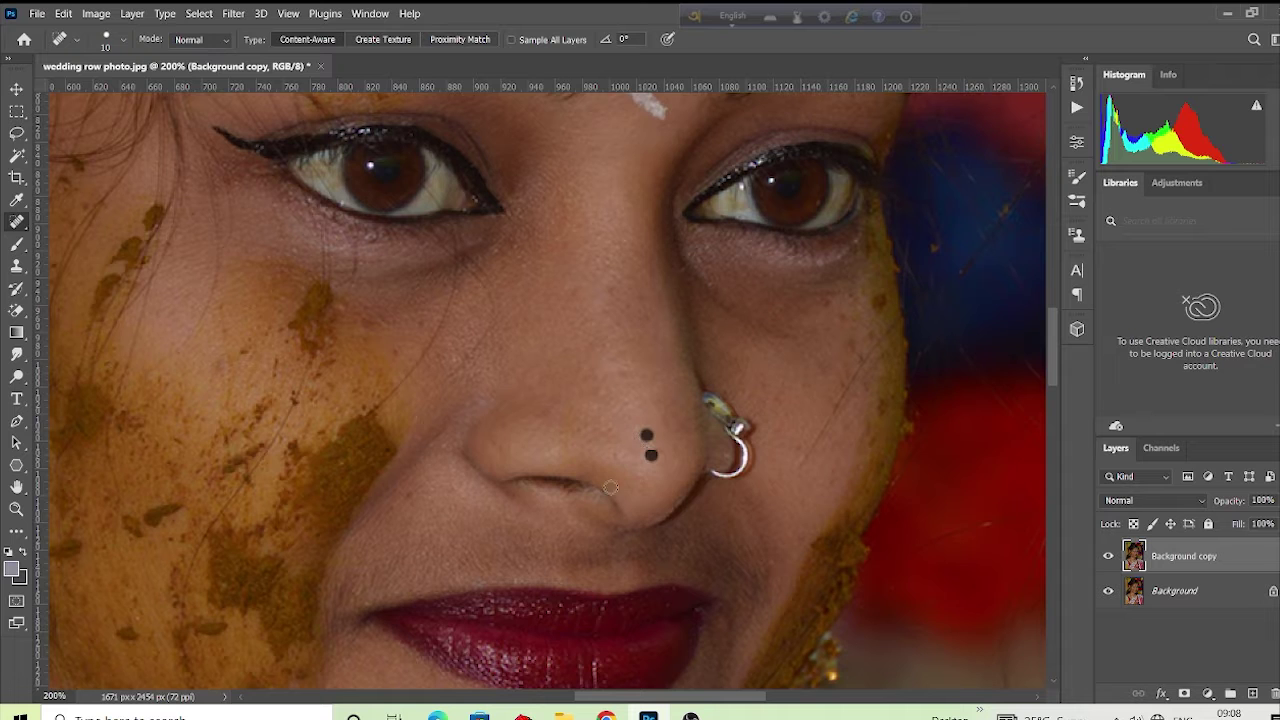
- Heal the blemishes beside the mouth on the nose-ring side and on the cheek next to the turmeric stain
scroll(311, 484, "down", 3)
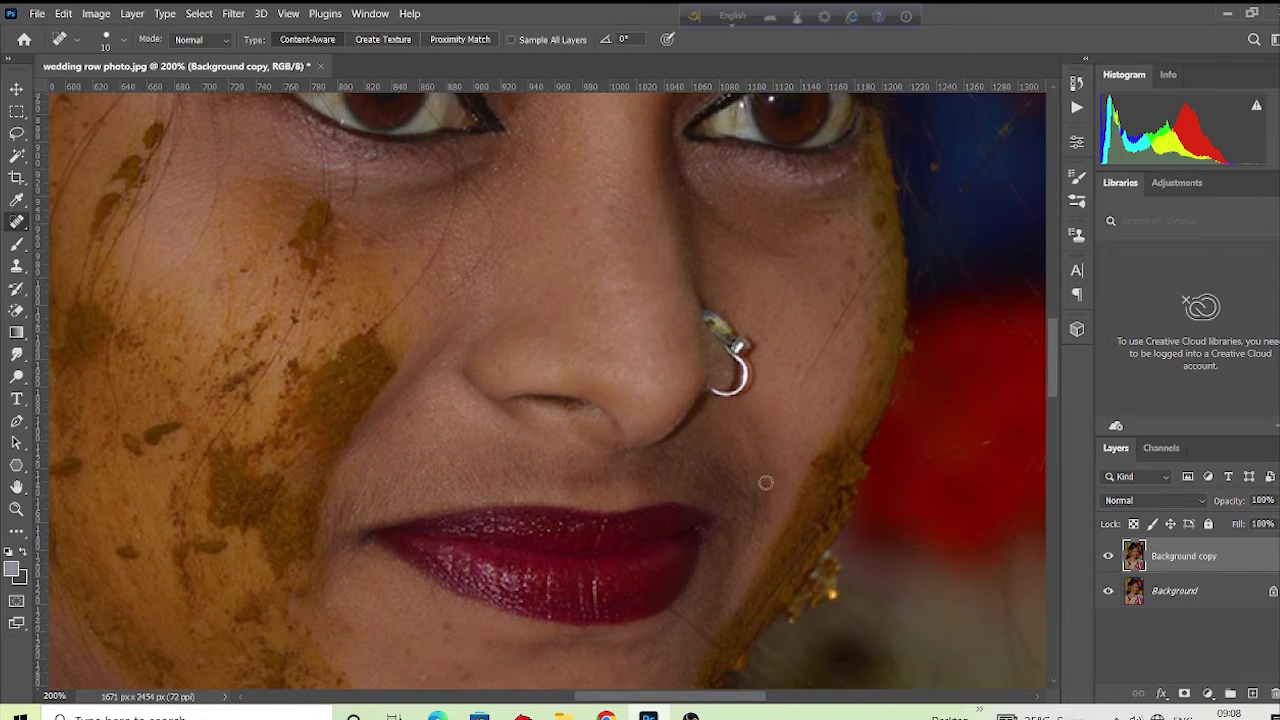
left_click(773, 466)
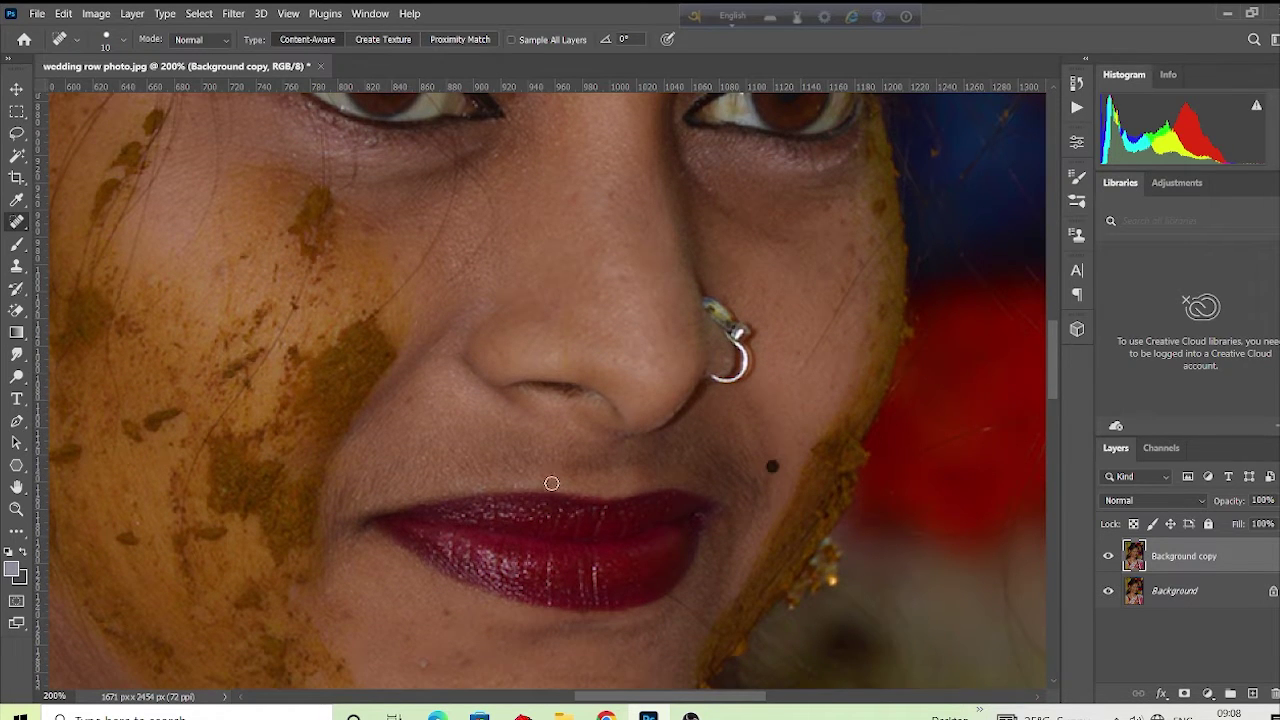
left_click(408, 402)
left_click(418, 229)
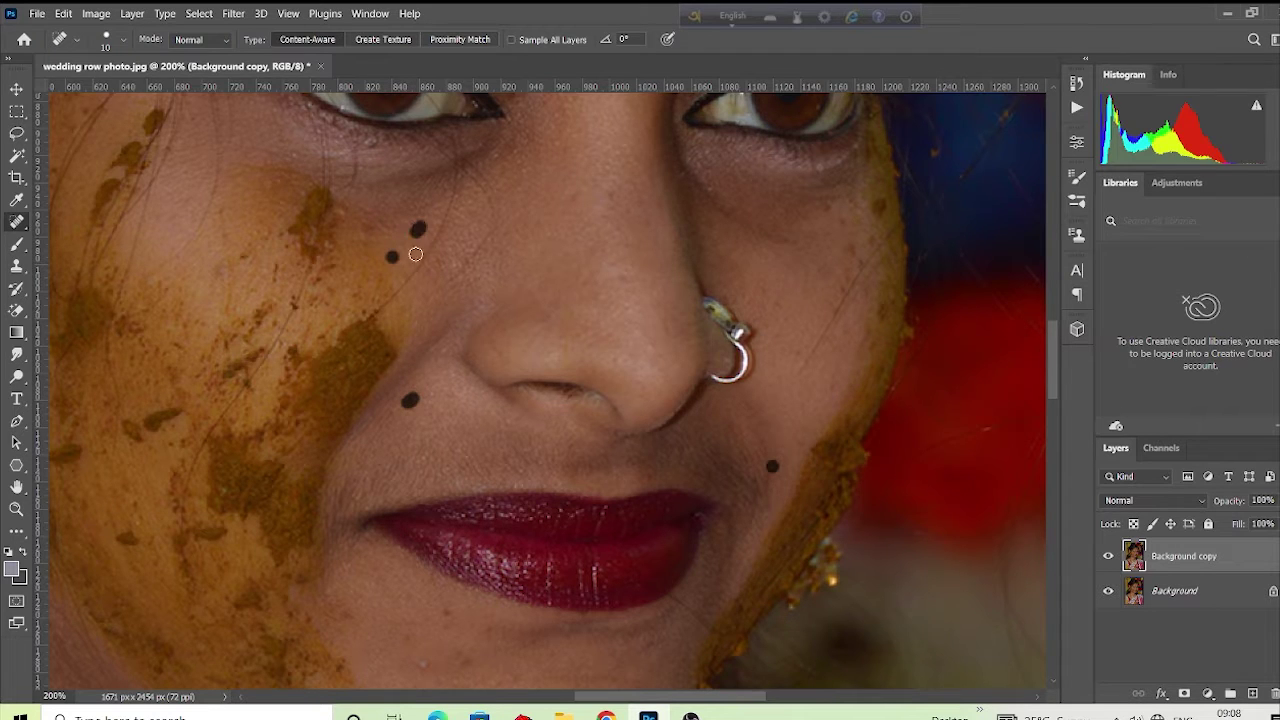
- Heal the spots on the chin below the lips with the Spot Healing Brush at 10–15 px
left_click(441, 609)
scroll(430, 620, "down", 2)
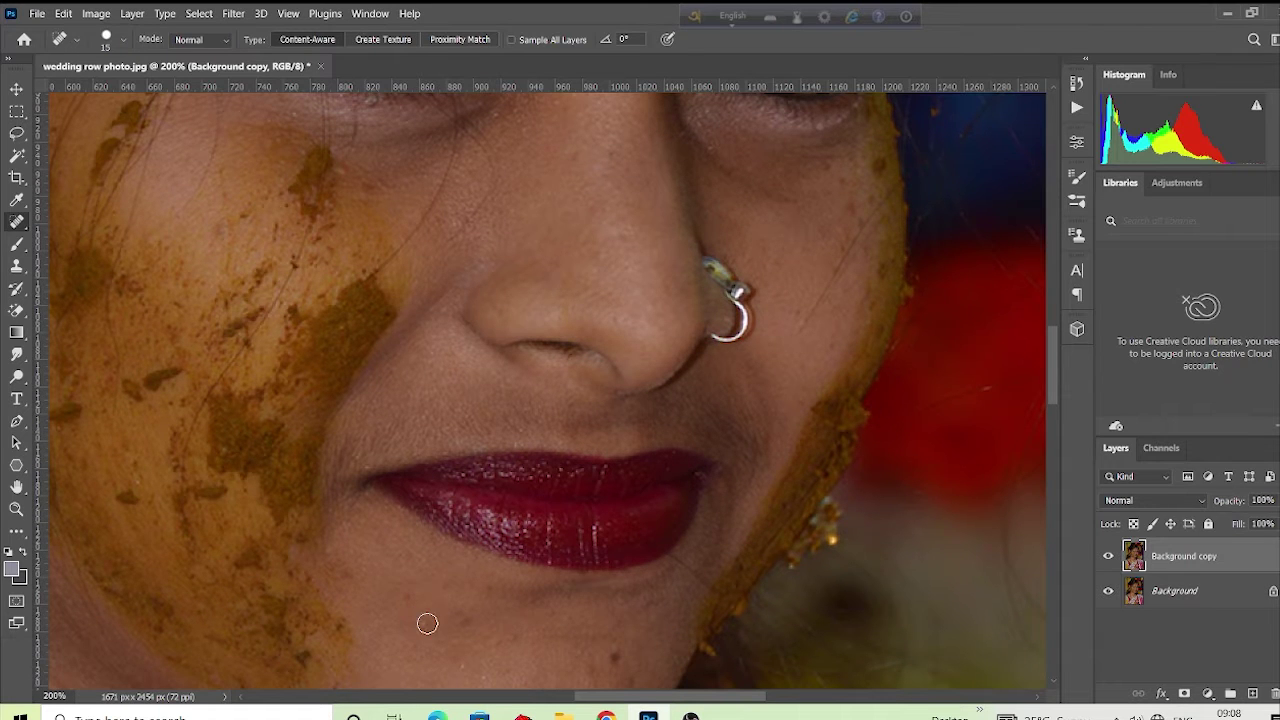
left_click(420, 624)
left_click(405, 596)
key("bracketright")
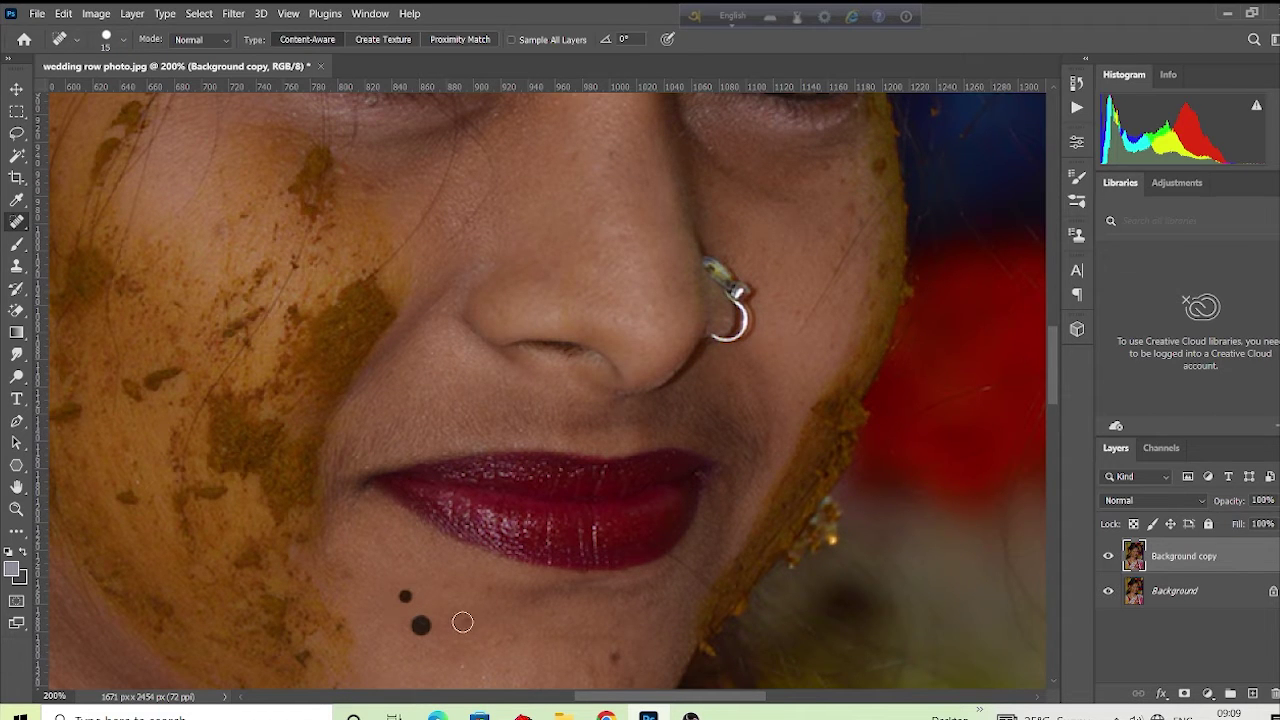
left_click(456, 616)
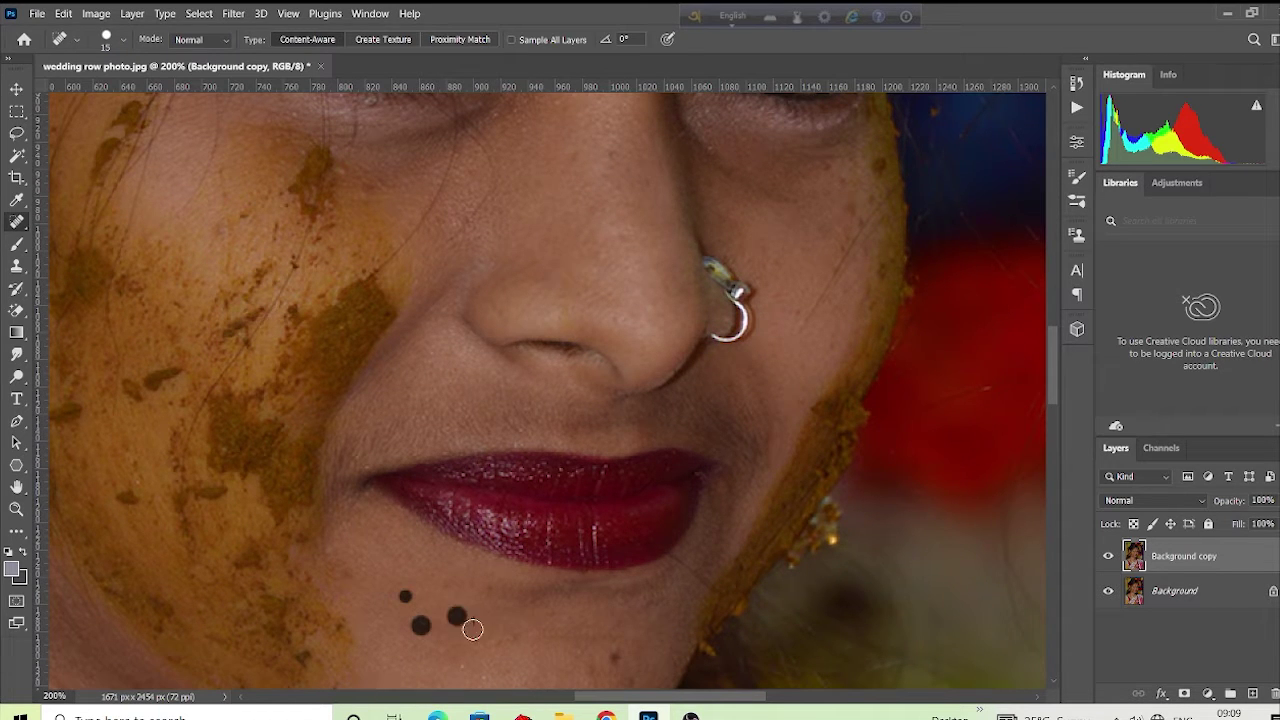
left_click(617, 655)
key("bracketleft")
left_click(489, 589)
scroll(480, 600, "down", 2)
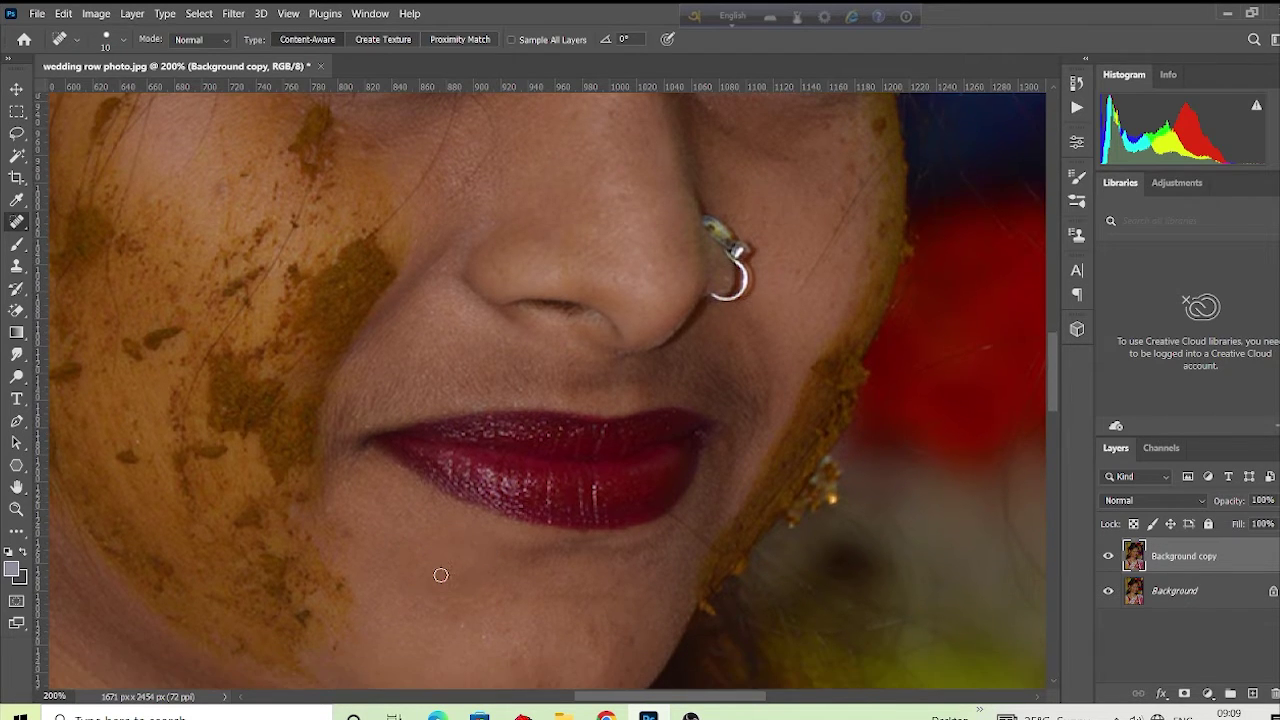
scroll(481, 604, "down", 2)
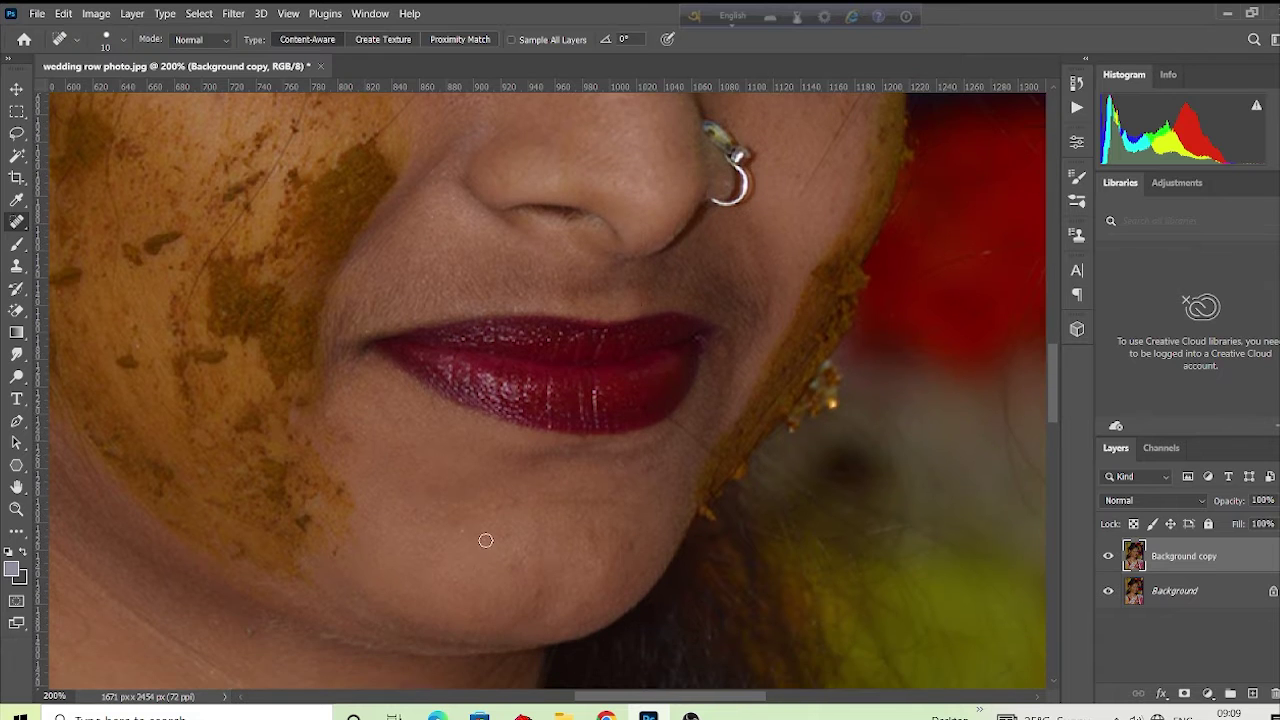
- Heal the spots on the chin beside the turmeric-stained cheek and on the neck just under the jawline
left_click(463, 531)
left_click(456, 584)
left_click(250, 630)
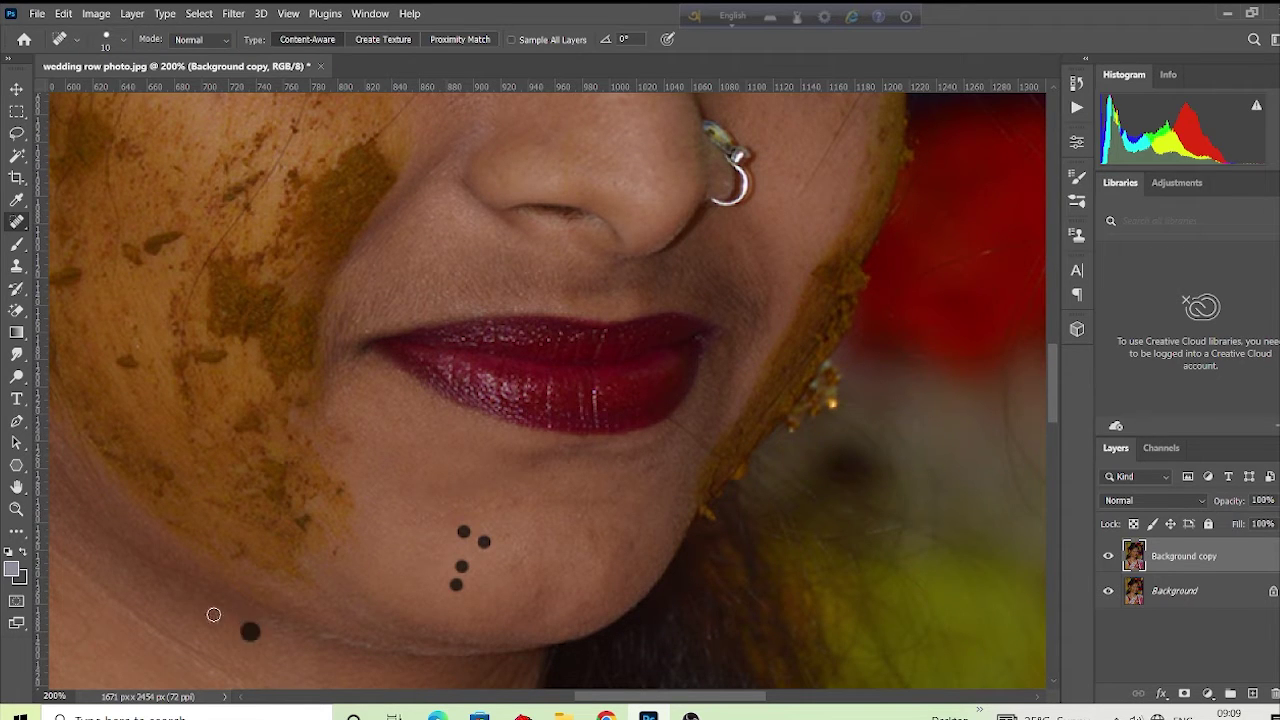
left_click(216, 624)
left_click(207, 674)
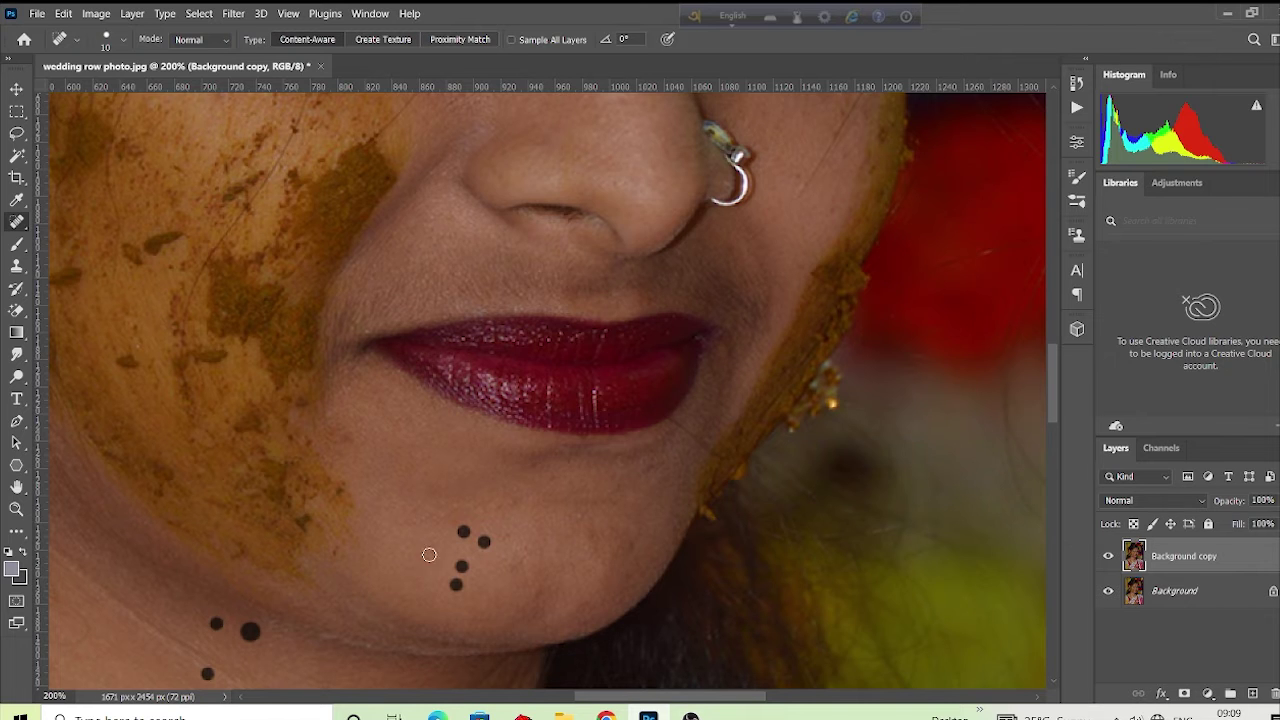
- Heal the remaining small spots across the middle of the chin and below the lower lip
left_click(579, 518)
left_click(535, 593)
left_click(591, 532)
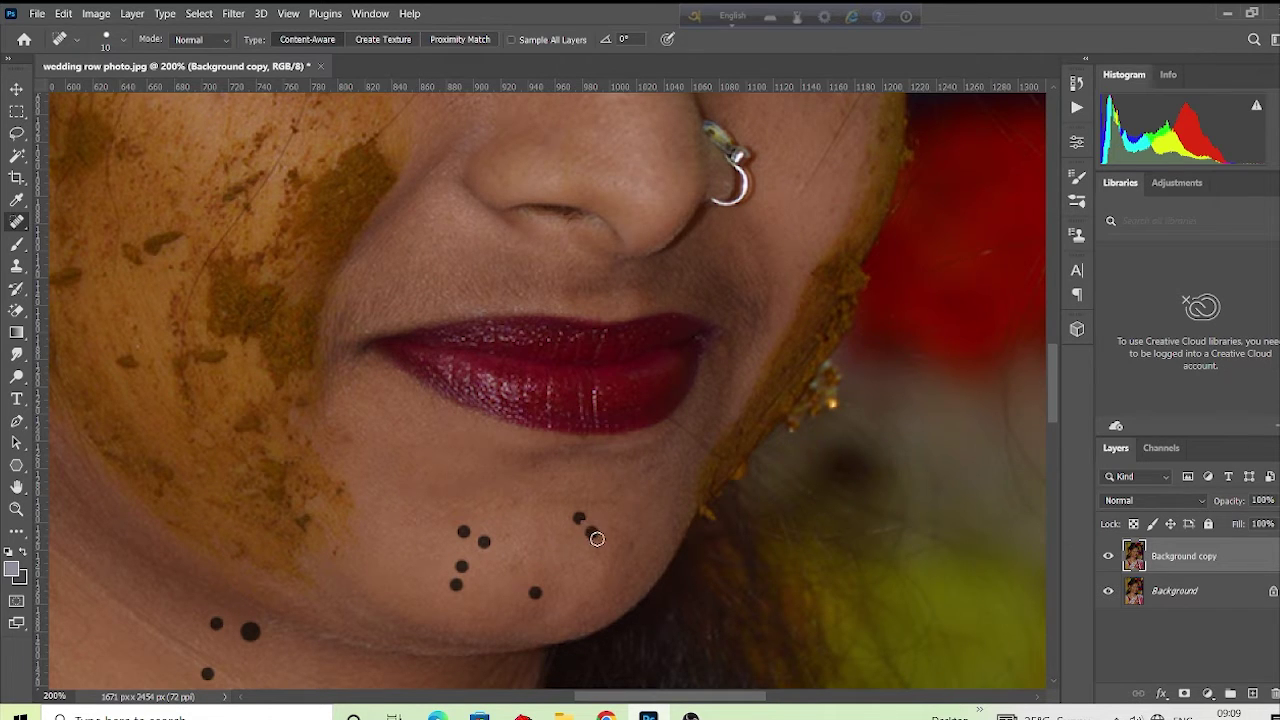
left_click(512, 503)
left_click(493, 503)
left_click(444, 499)
left_click(444, 514)
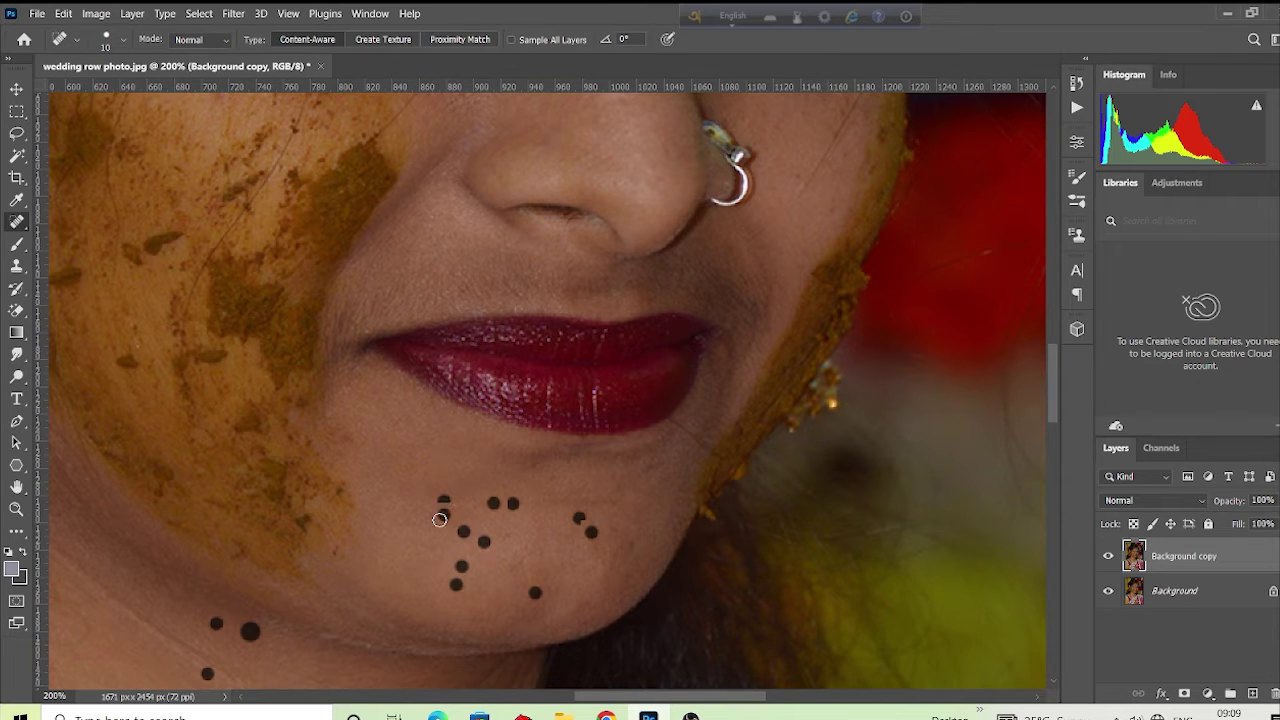
left_click(371, 512)
- Heal the spot under the jawline and the marks on the turmeric-stained cheek
scroll(500, 494, "down", 5)
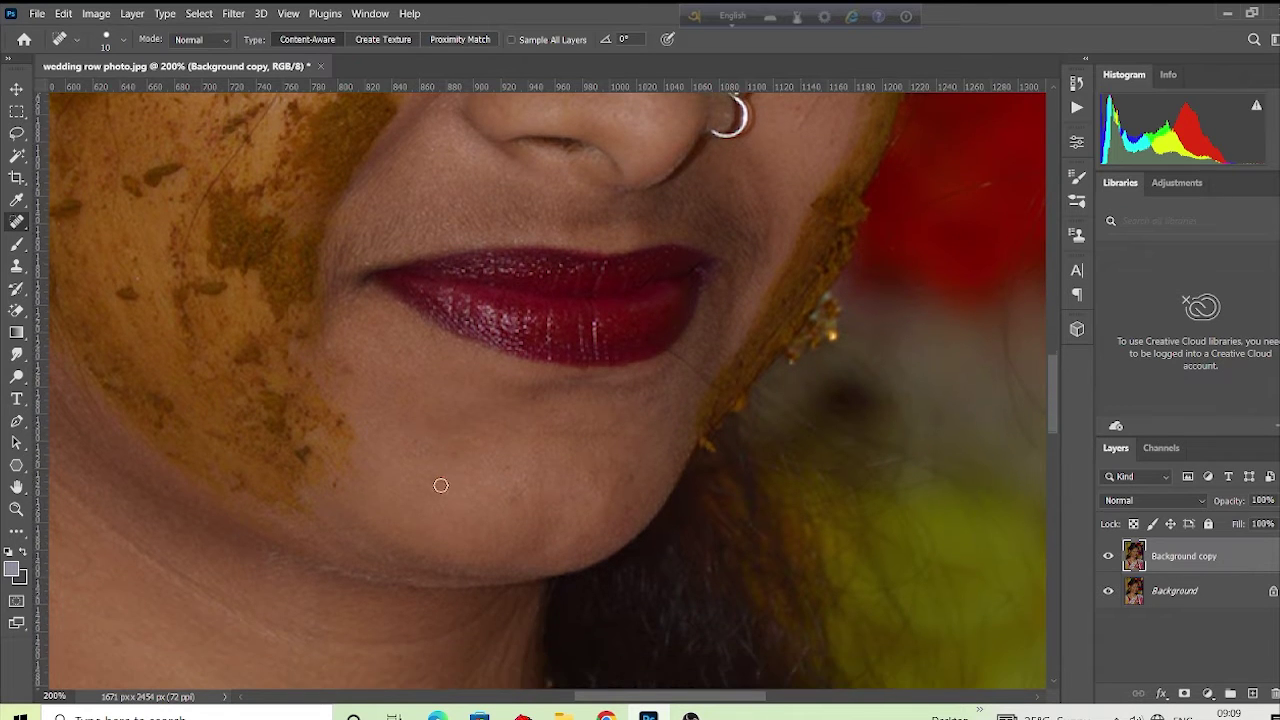
scroll(441, 485, "down", 4)
scroll(457, 520, "left", 4)
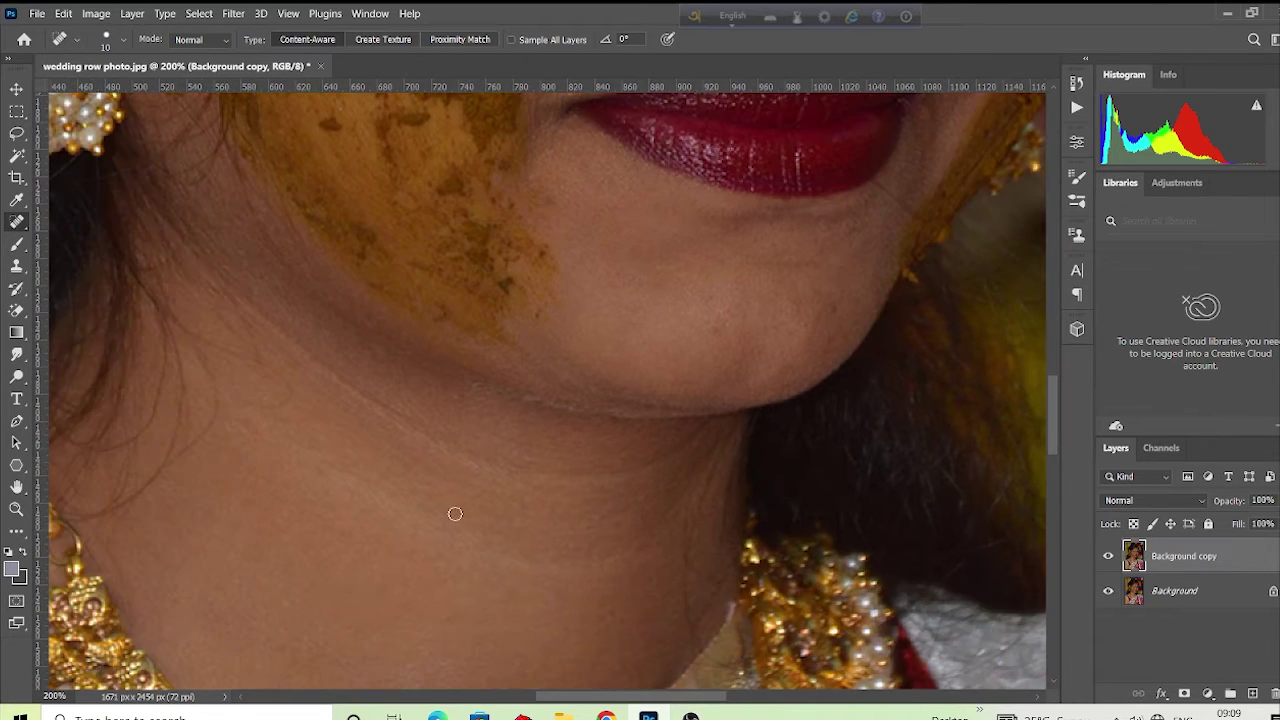
left_click(451, 399)
scroll(537, 397, "up", 3)
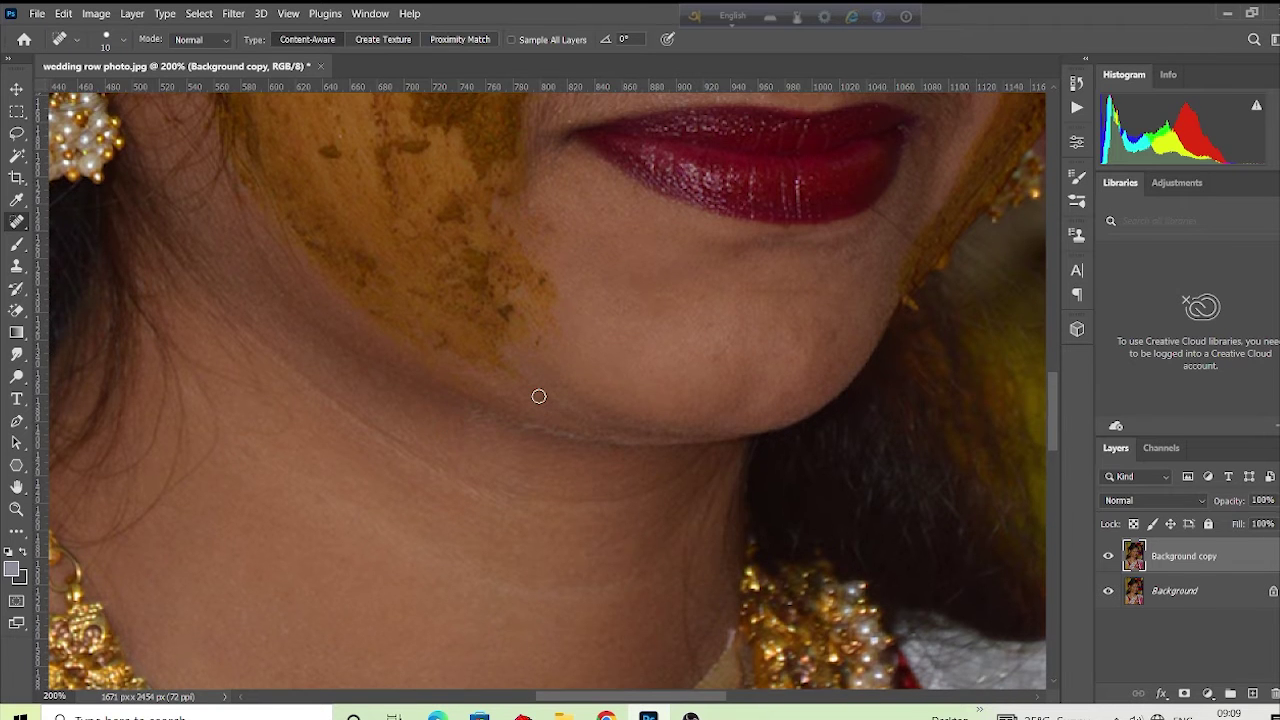
scroll(543, 396, "up", 4)
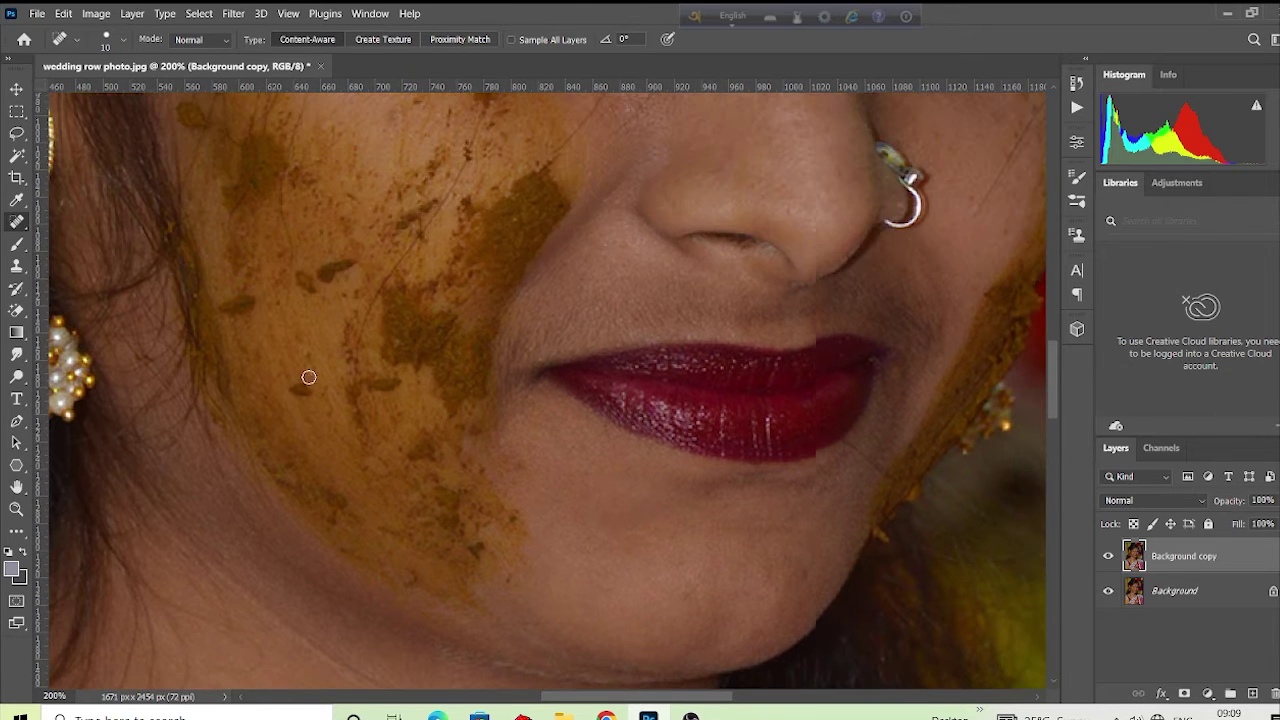
left_click(309, 373)
left_click(304, 354)
left_click(235, 317)
- Heal the bright specks on the forehead just above the eyebrow on the turmeric-stained side
mouse_move(540, 204)
left_mouse_down()
mouse_move(356, 480)
mouse_move(394, 660)
mouse_move(386, 677)
left_mouse_up()
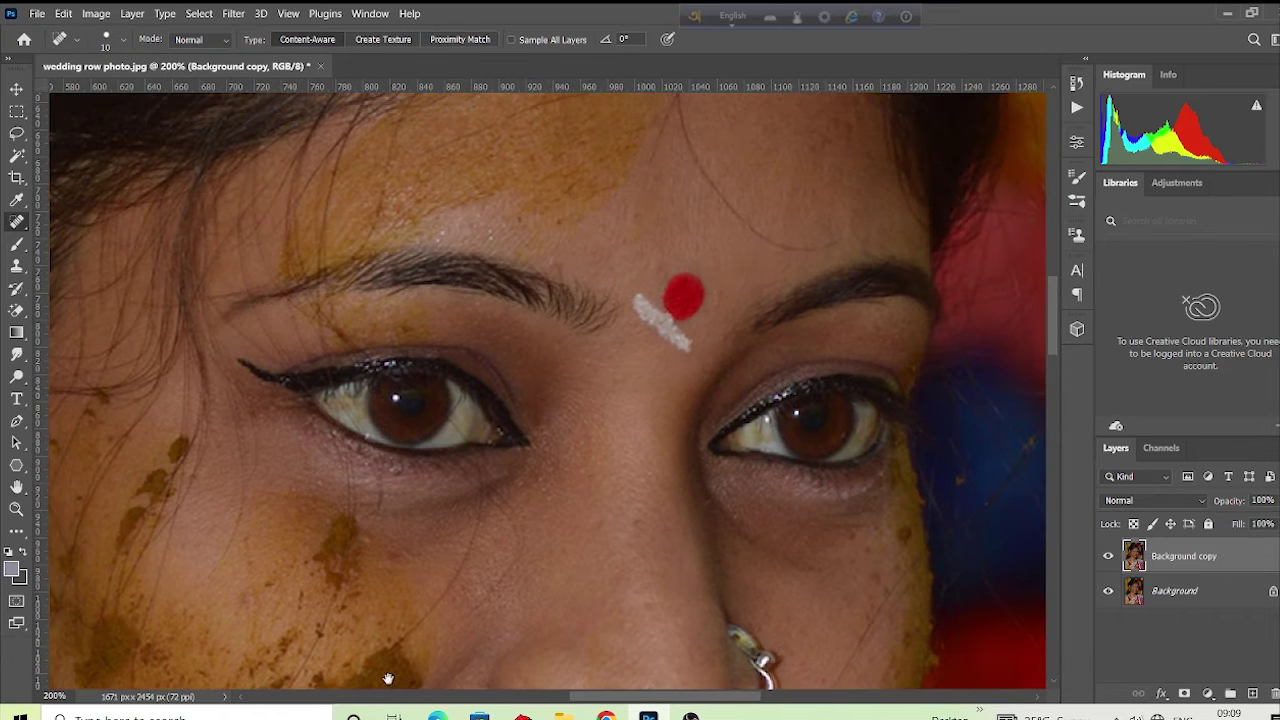
left_click_drag(757, 221, 645, 392)
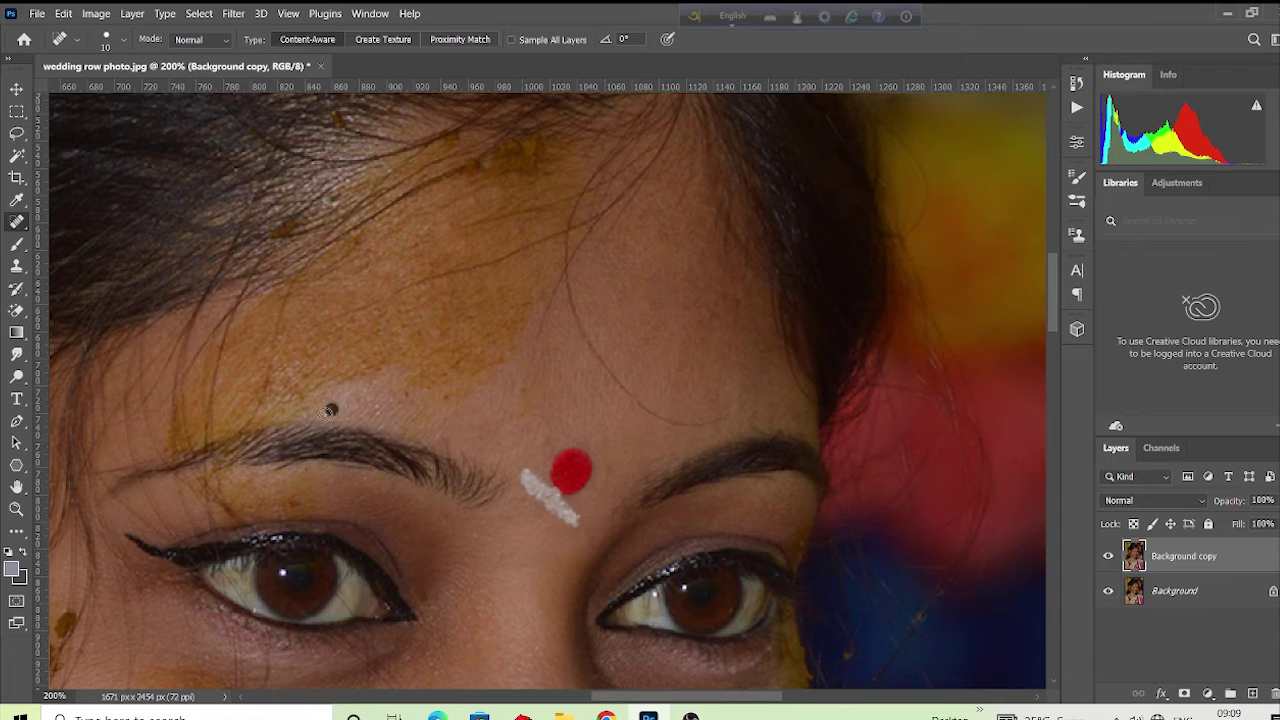
left_click(324, 415)
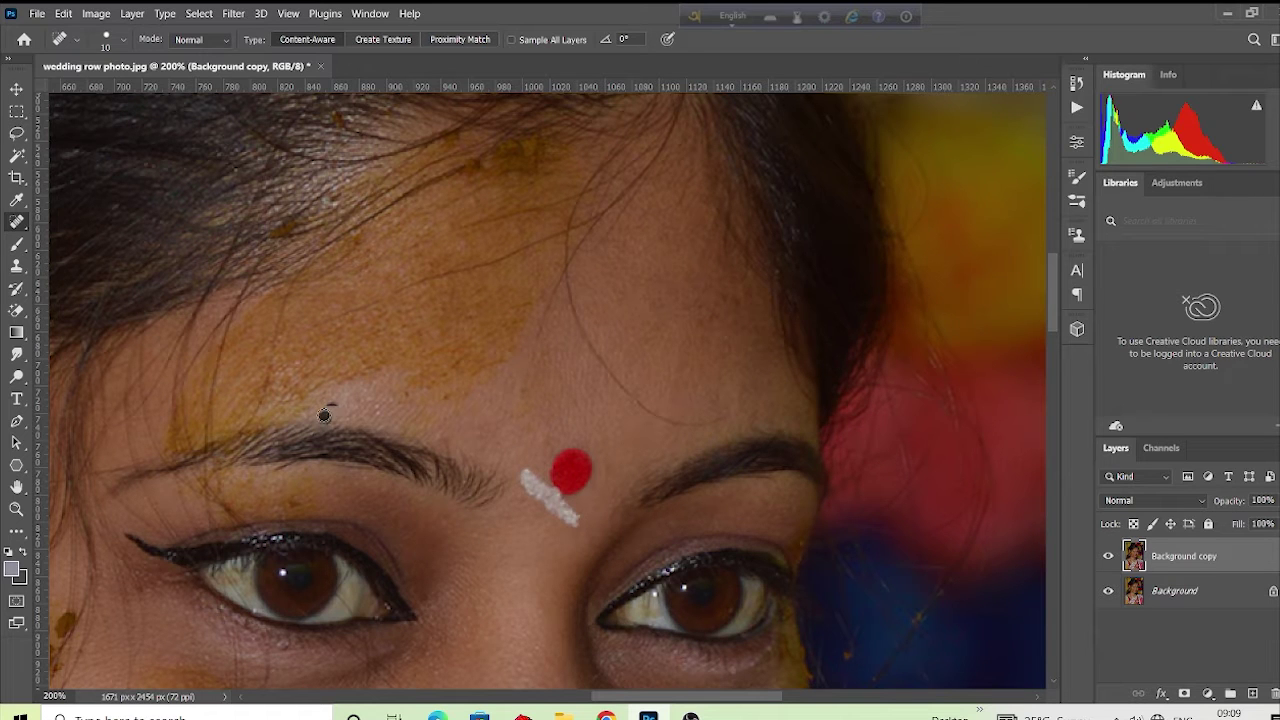
left_click(404, 396)
- Heal the blemishes under both eyes near the inner corners and beside the nose bridge
scroll(485, 510, "down", 2)
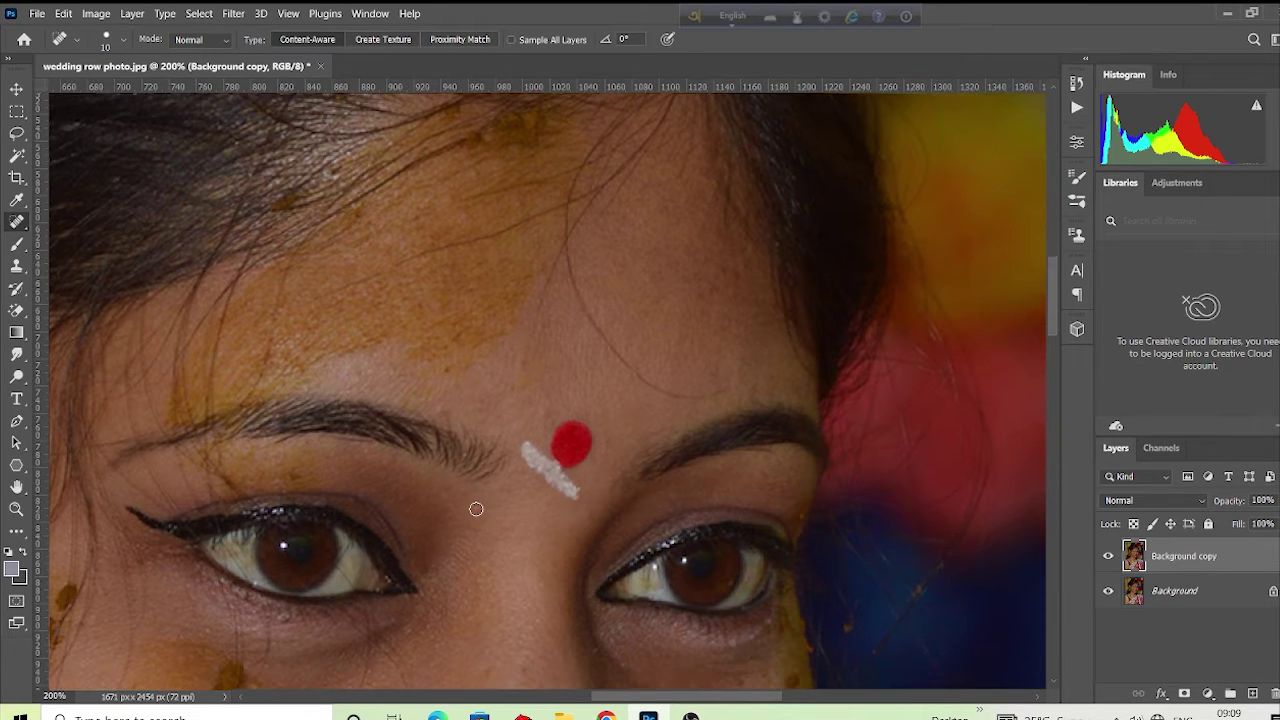
scroll(456, 525, "down", 5)
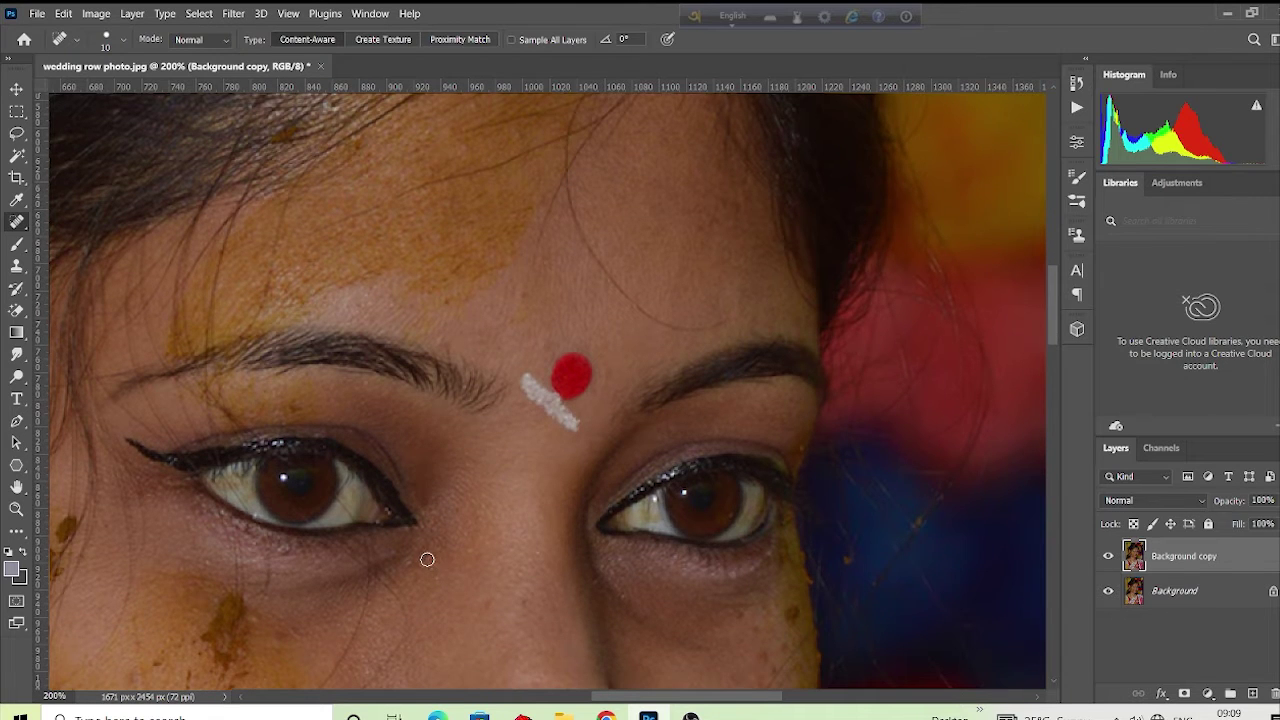
left_click(428, 558)
left_click(434, 578)
left_click(410, 564)
left_click(625, 598)
left_click(595, 582)
- Examine the retouched face within the whole portrait, with no layer selected, to check the healing result
left_click_drag(540, 514, 553, 482)
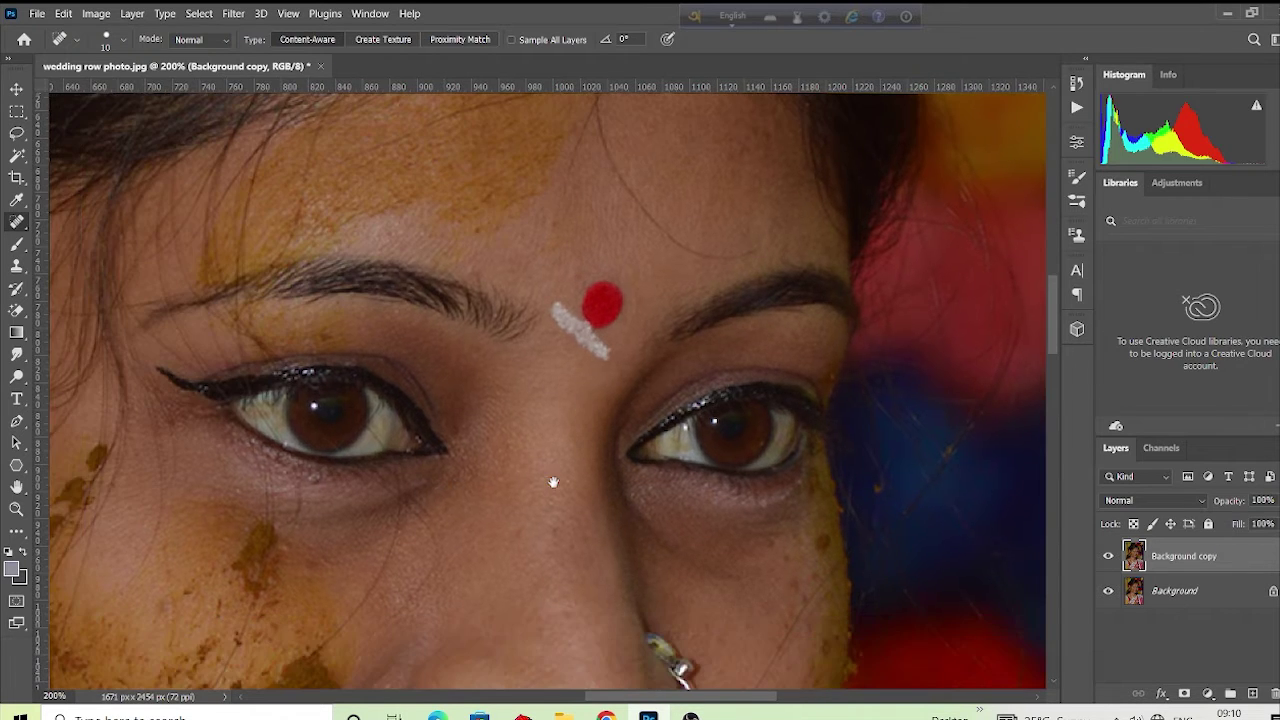
key("ctrl+minus")
key("ctrl+minus")
key("ctrl+minus")
key("ctrl+minus")
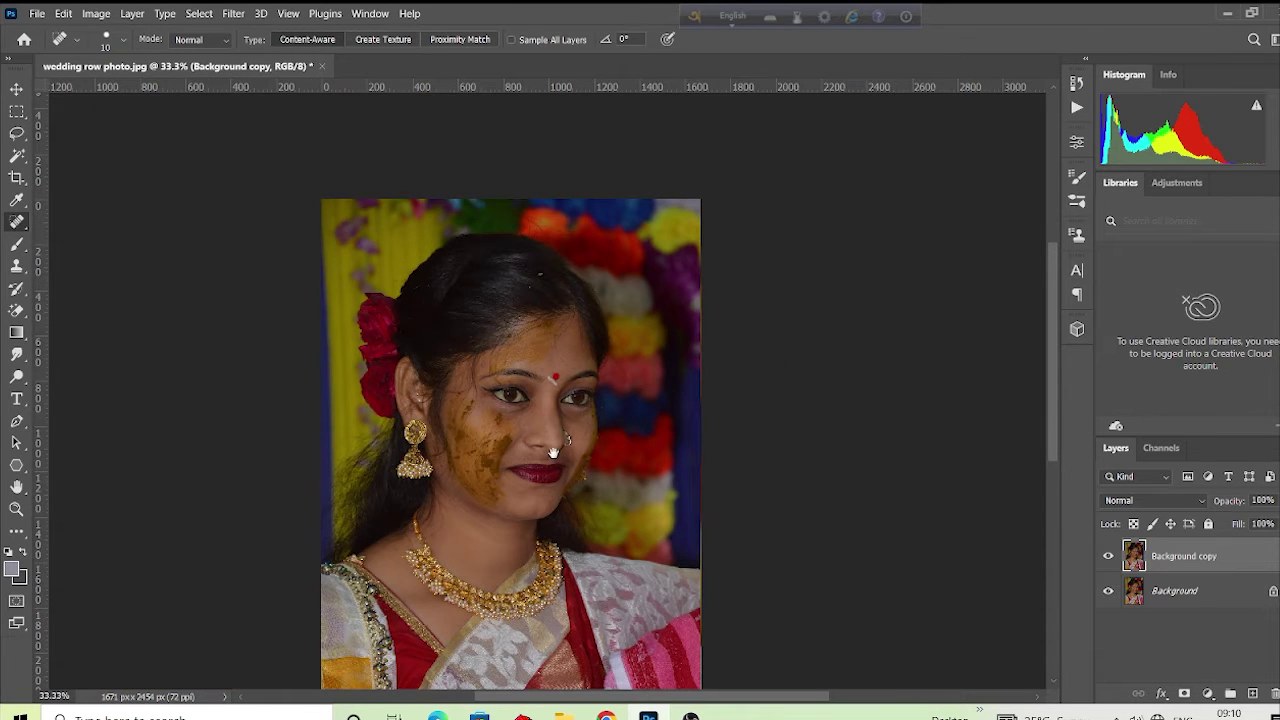
left_click_drag(553, 453, 626, 411)
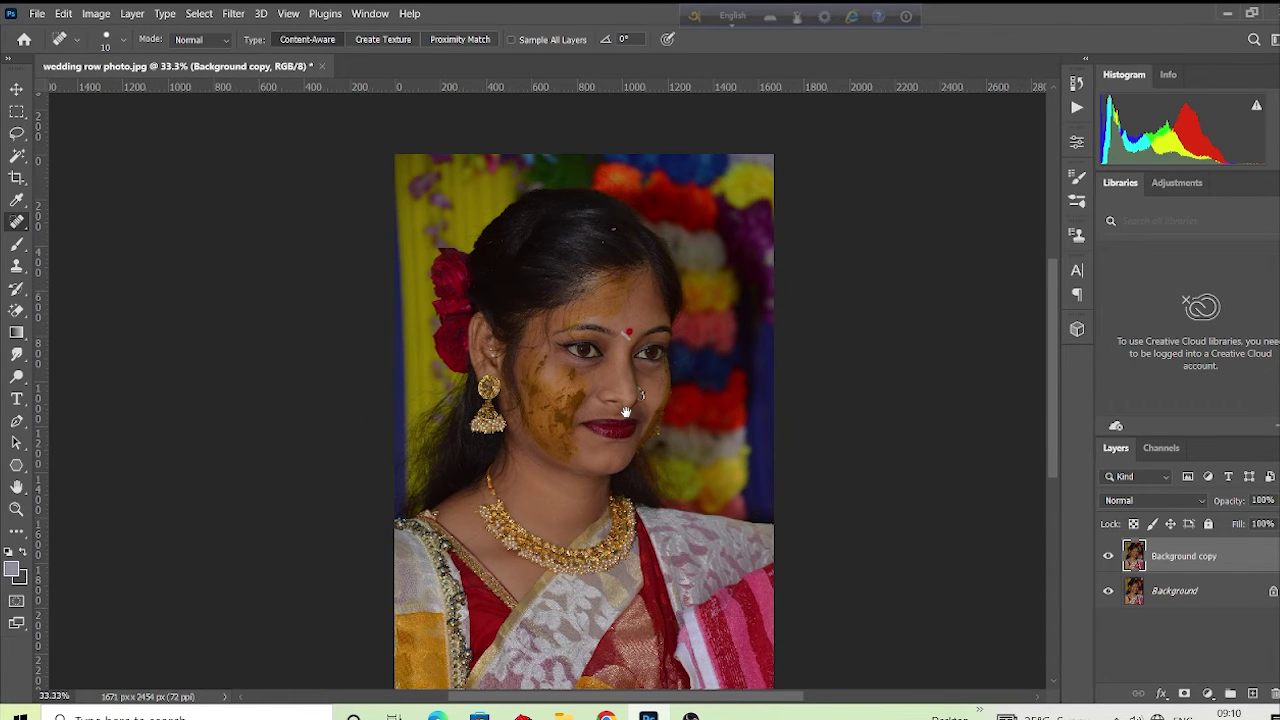
left_click(16, 87)
left_click(194, 243)
key("ctrl+plus")
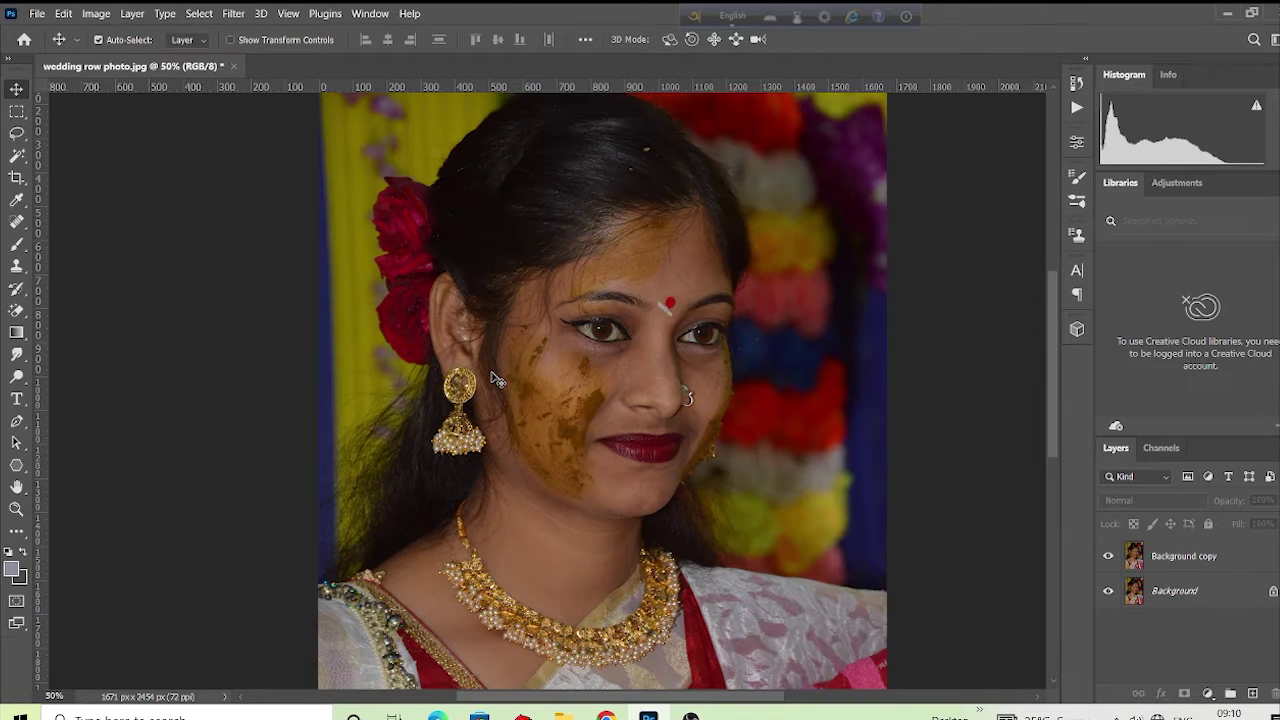
left_click_drag(493, 372, 493, 392)
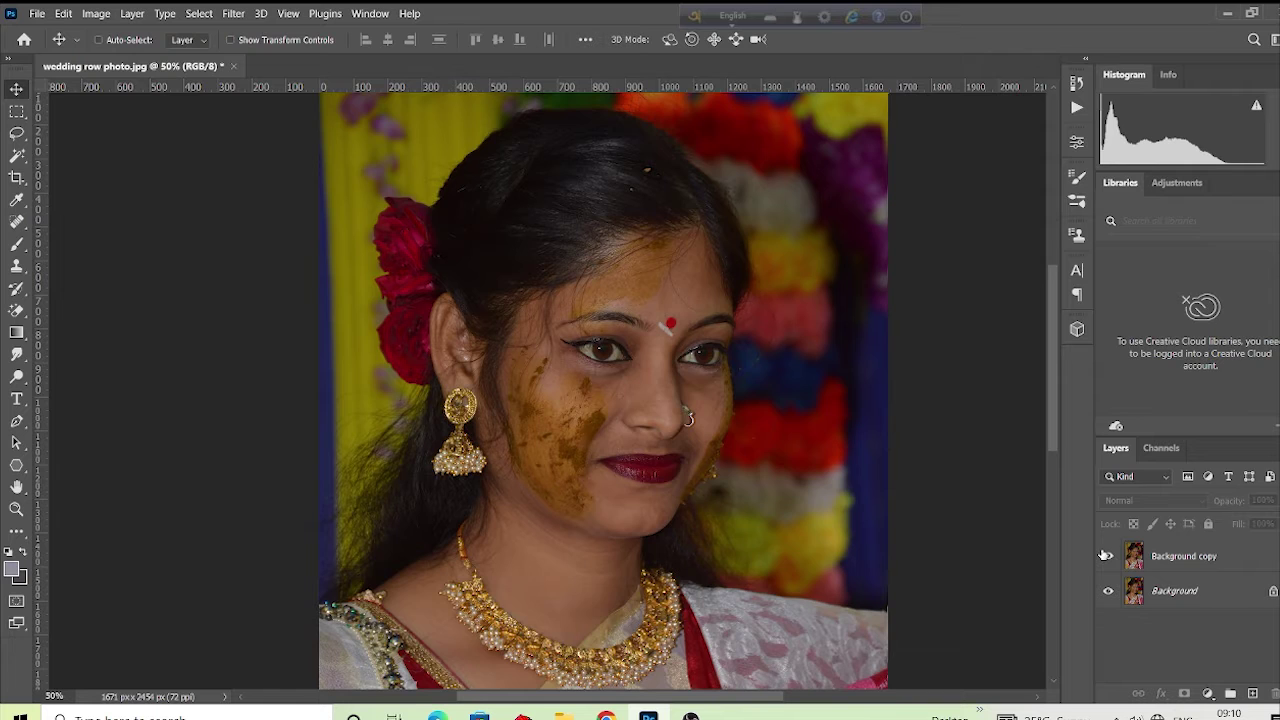
key("ctrl+plus")
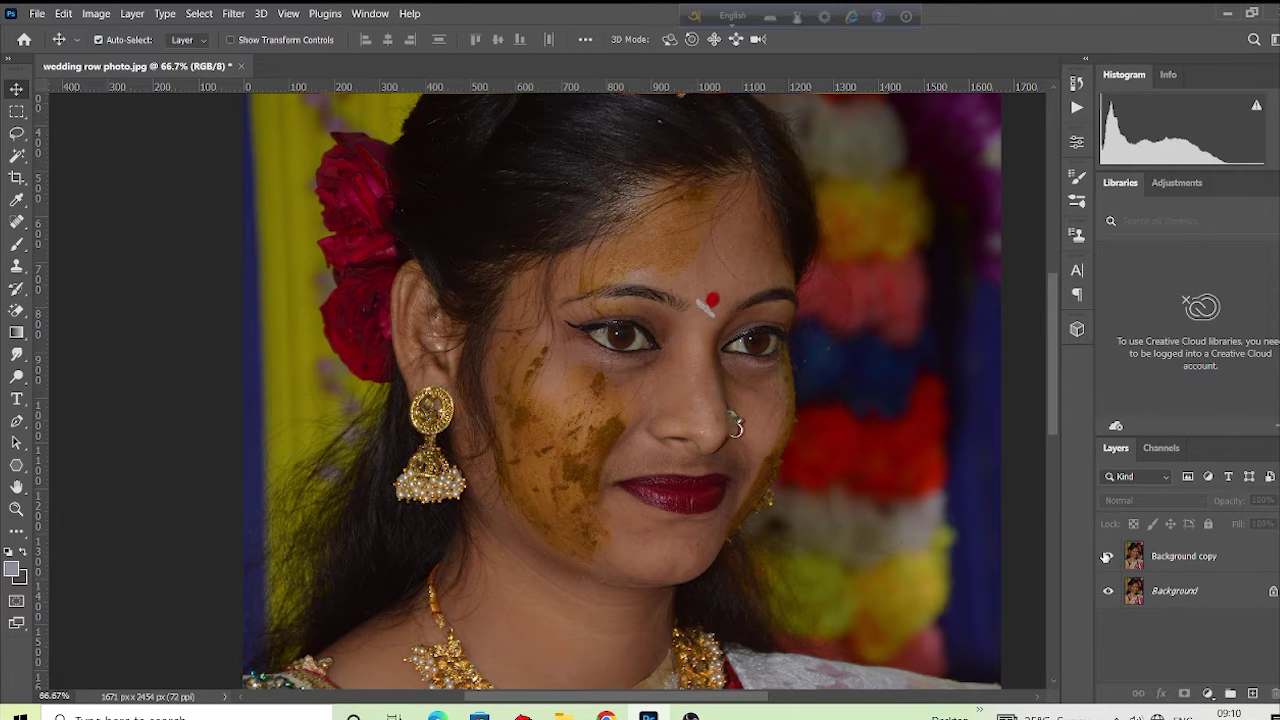
left_click_drag(645, 297, 619, 307)
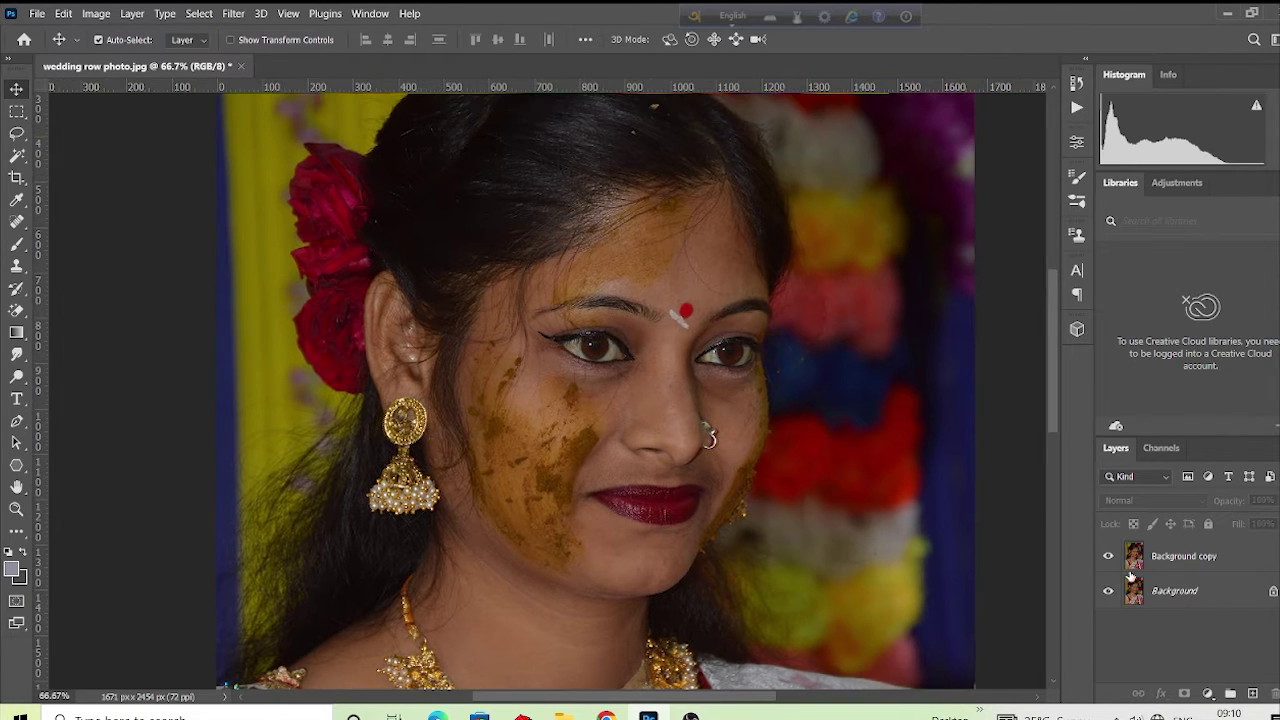
- Duplicate the Background copy layer and set the duplicate's RGB white input level to 209 with Levels
left_click(1215, 567)
key("ctrl+j")
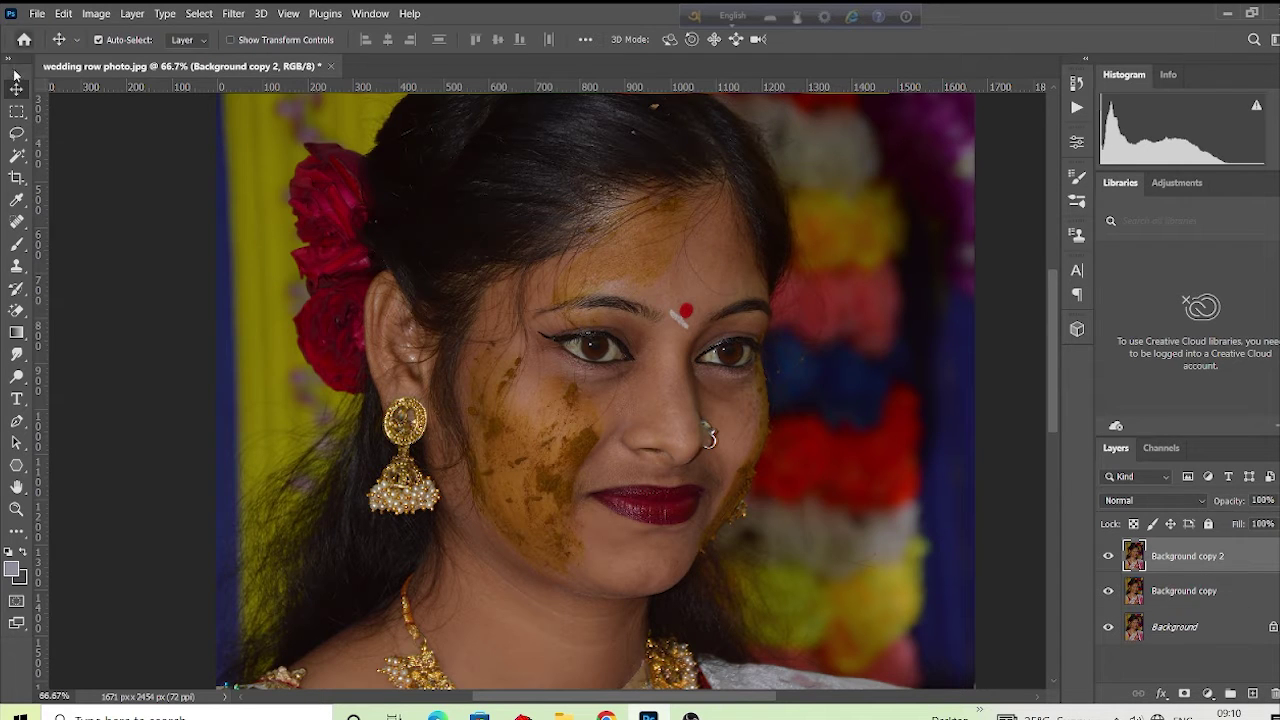
left_click(97, 18)
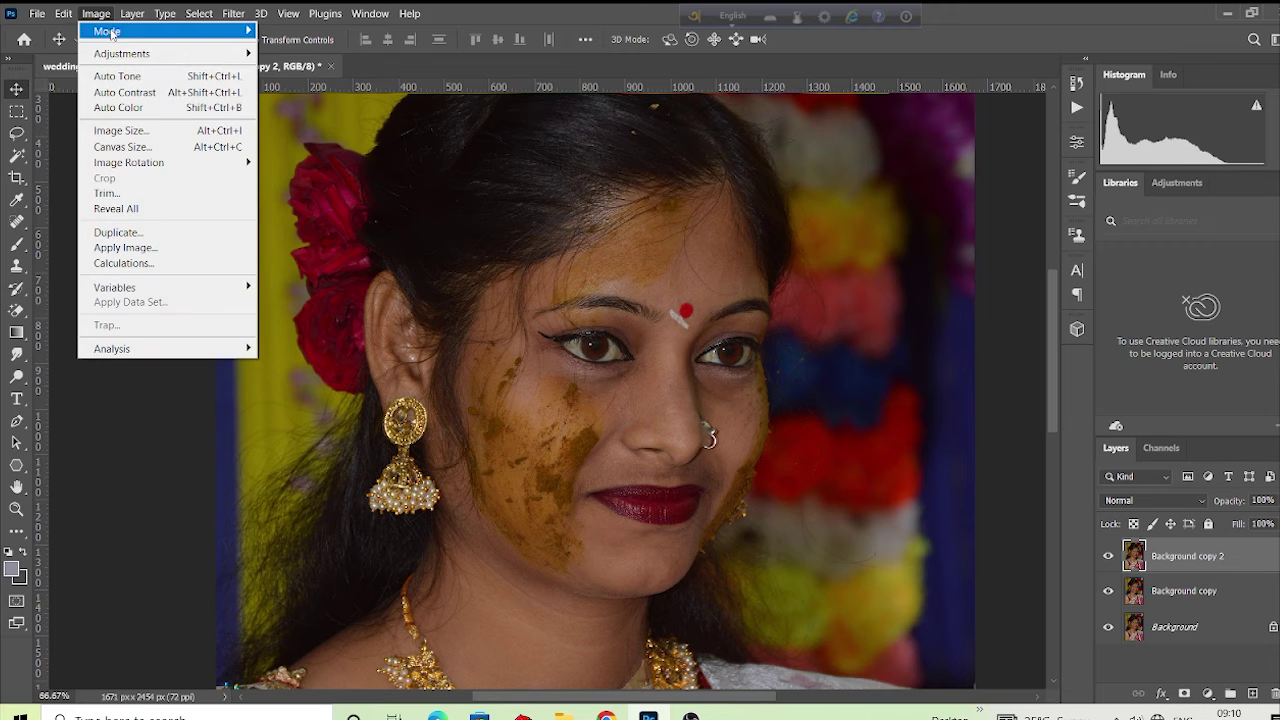
mouse_move(121, 54)
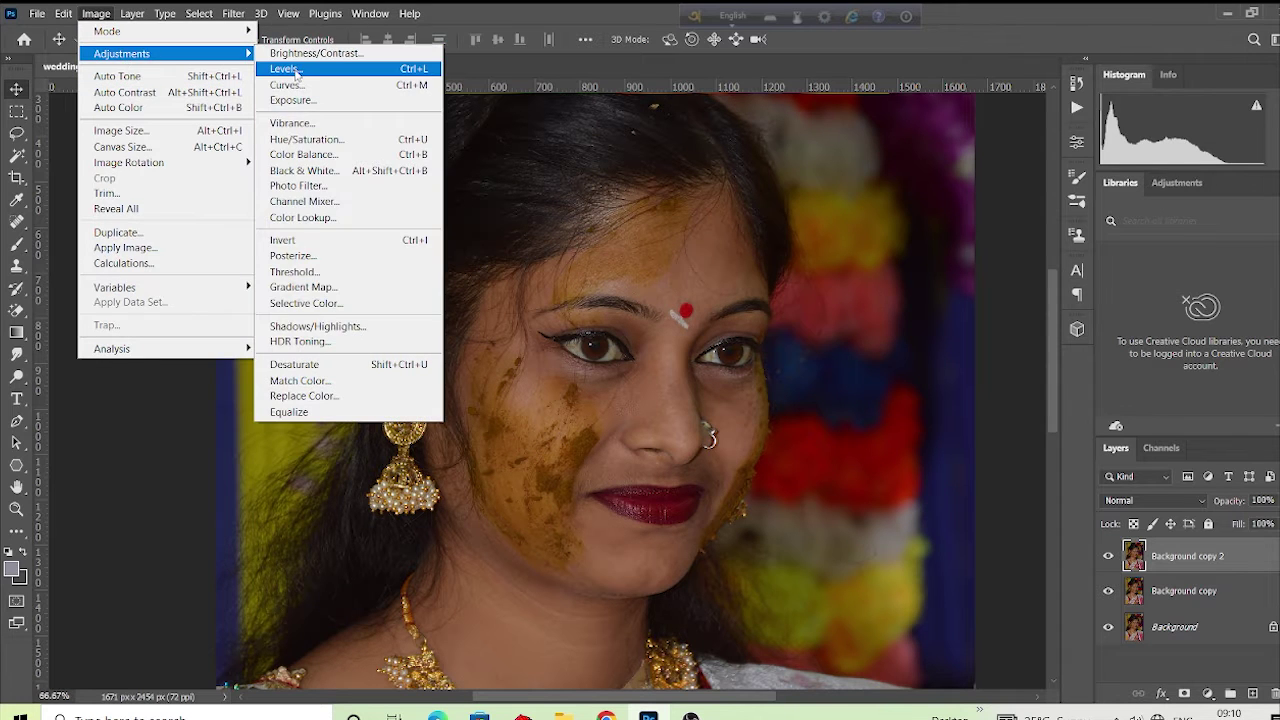
left_click(339, 72)
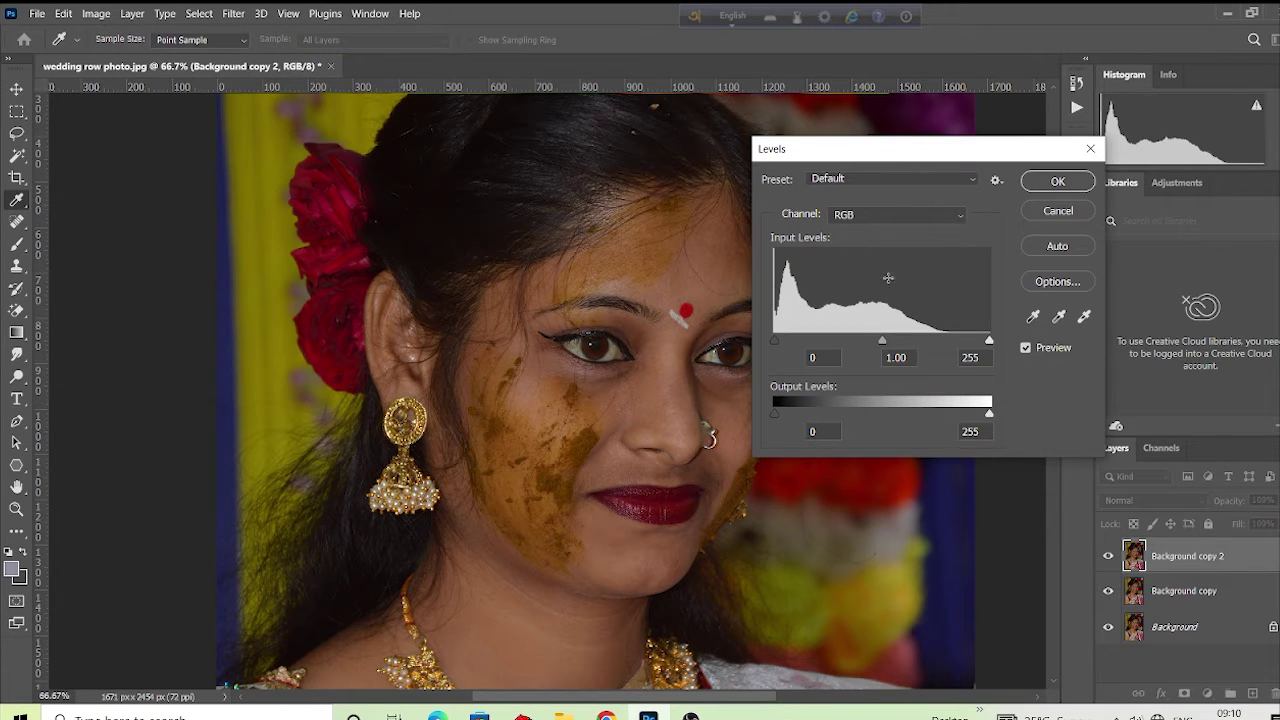
left_click_drag(988, 342, 958, 341)
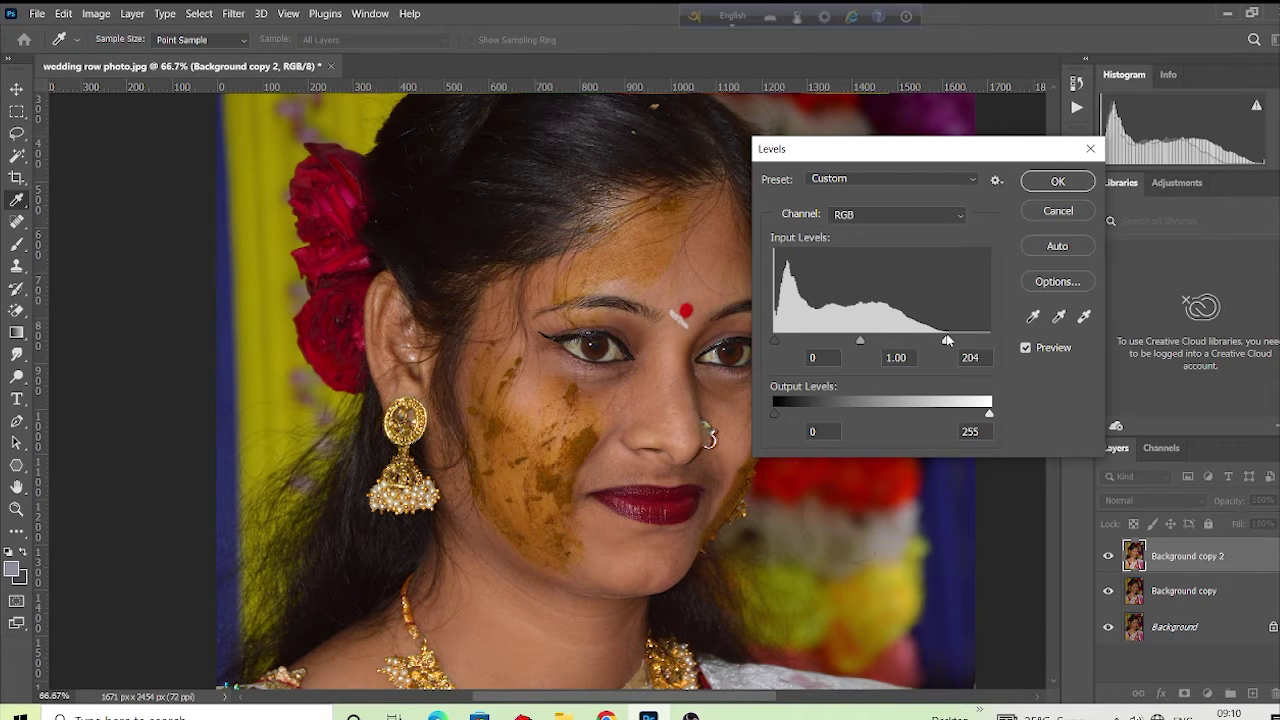
left_click_drag(949, 341, 951, 341)
- Set the Red channel's input levels to 5 for black and 217 for white
left_click(883, 216)
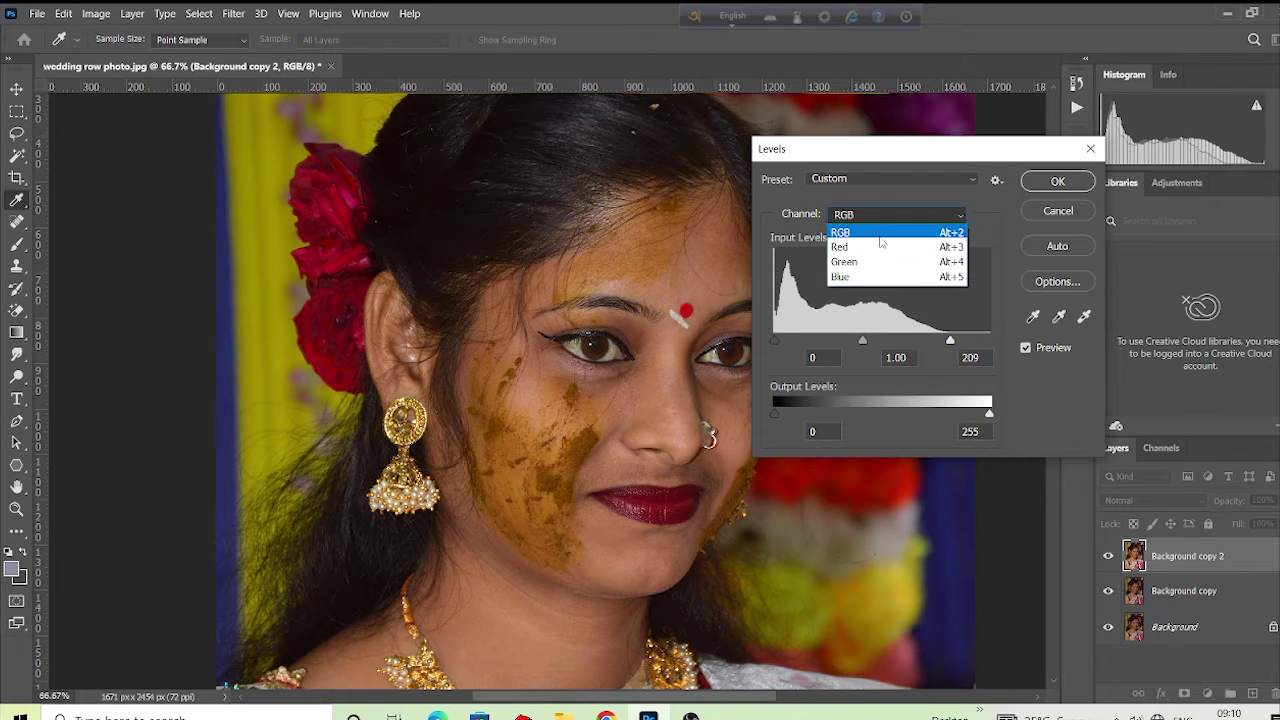
left_click(883, 243)
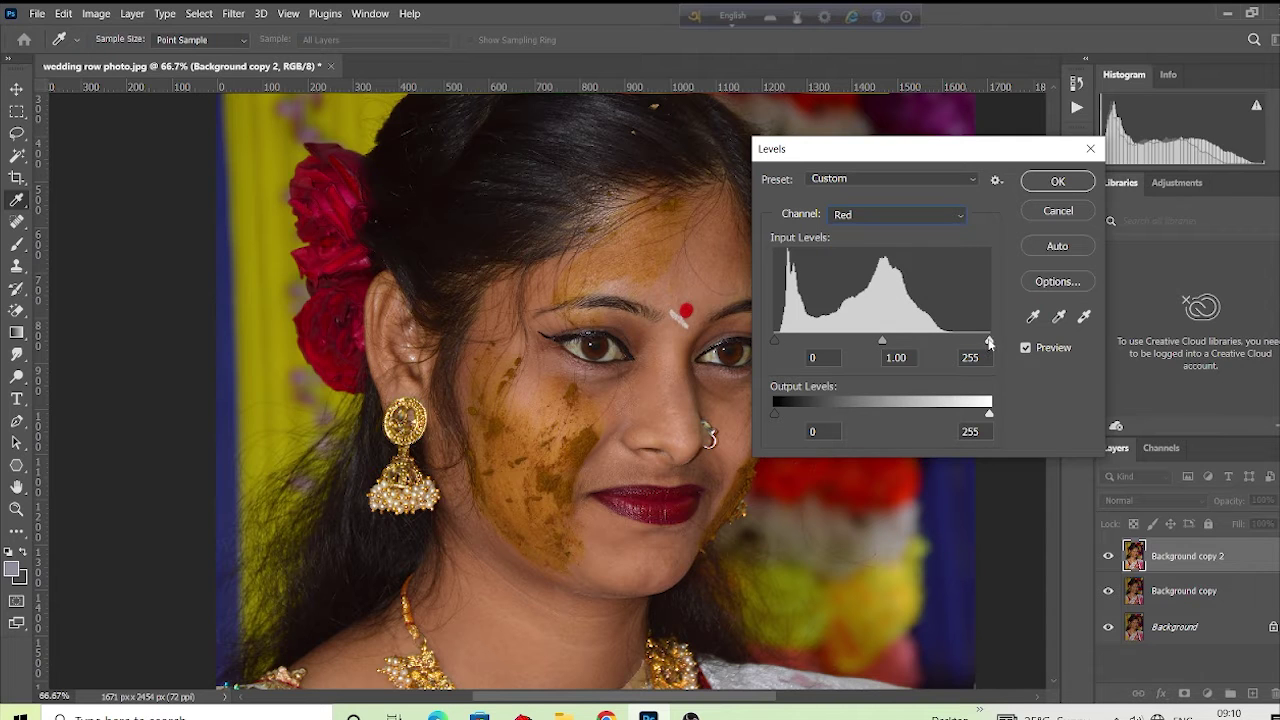
left_click_drag(989, 342, 958, 342)
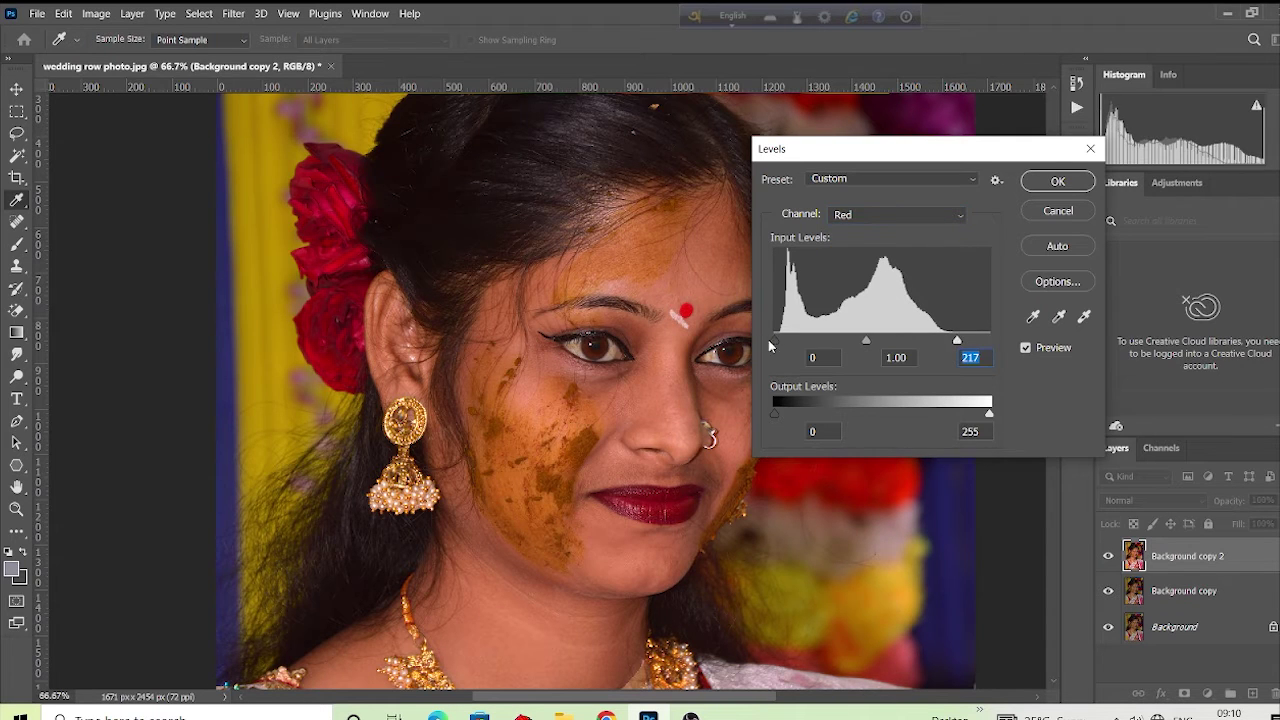
left_click_drag(774, 341, 778, 341)
- Set the white input level to 201 for the Green channel and 215 for the Blue channel
left_click(870, 222)
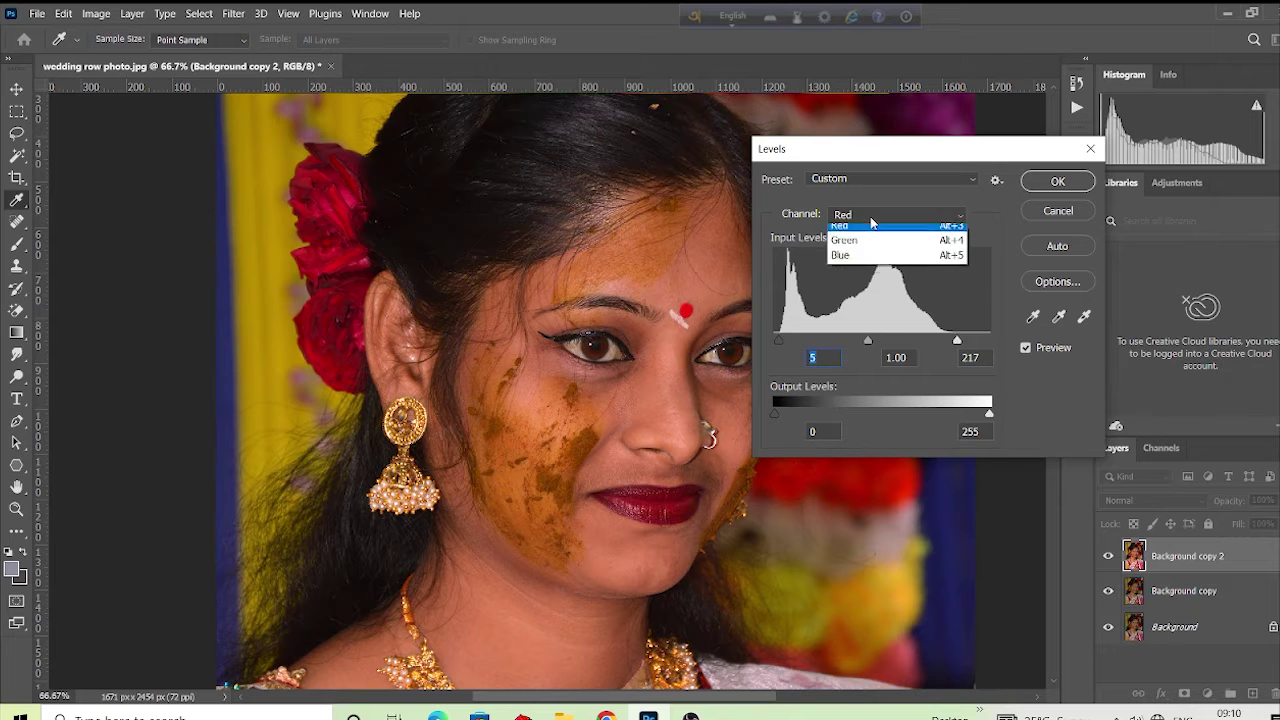
left_click(875, 257)
left_click_drag(990, 343, 943, 342)
left_click(890, 222)
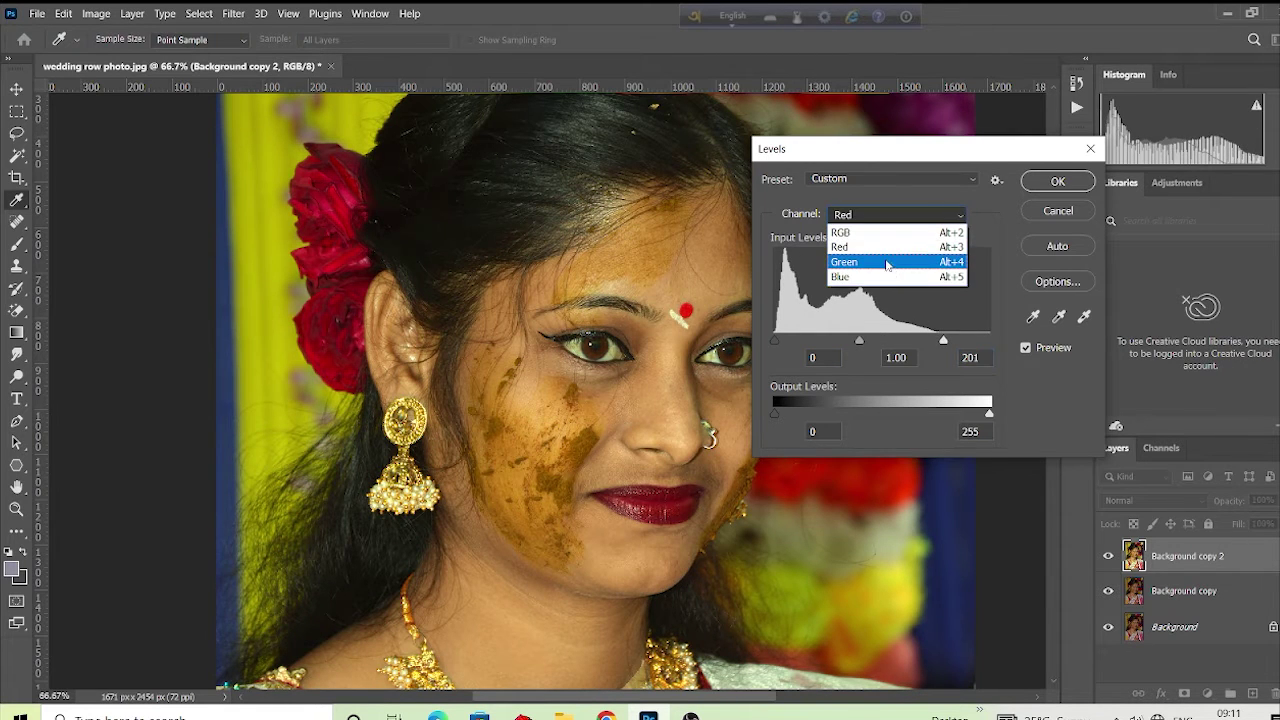
left_click(888, 276)
left_click_drag(990, 343, 958, 344)
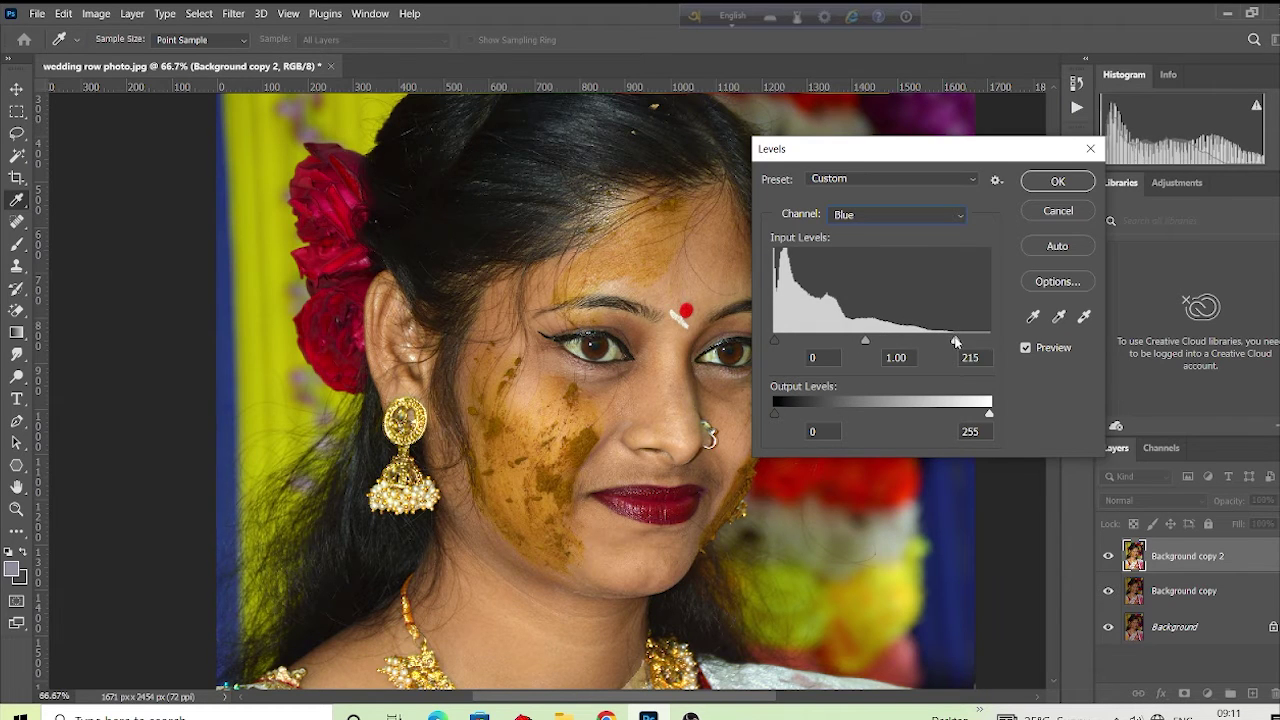
- Refine the white input levels to 214 for the Red channel and 208 for the Green channel
left_click(900, 214)
left_click(885, 246)
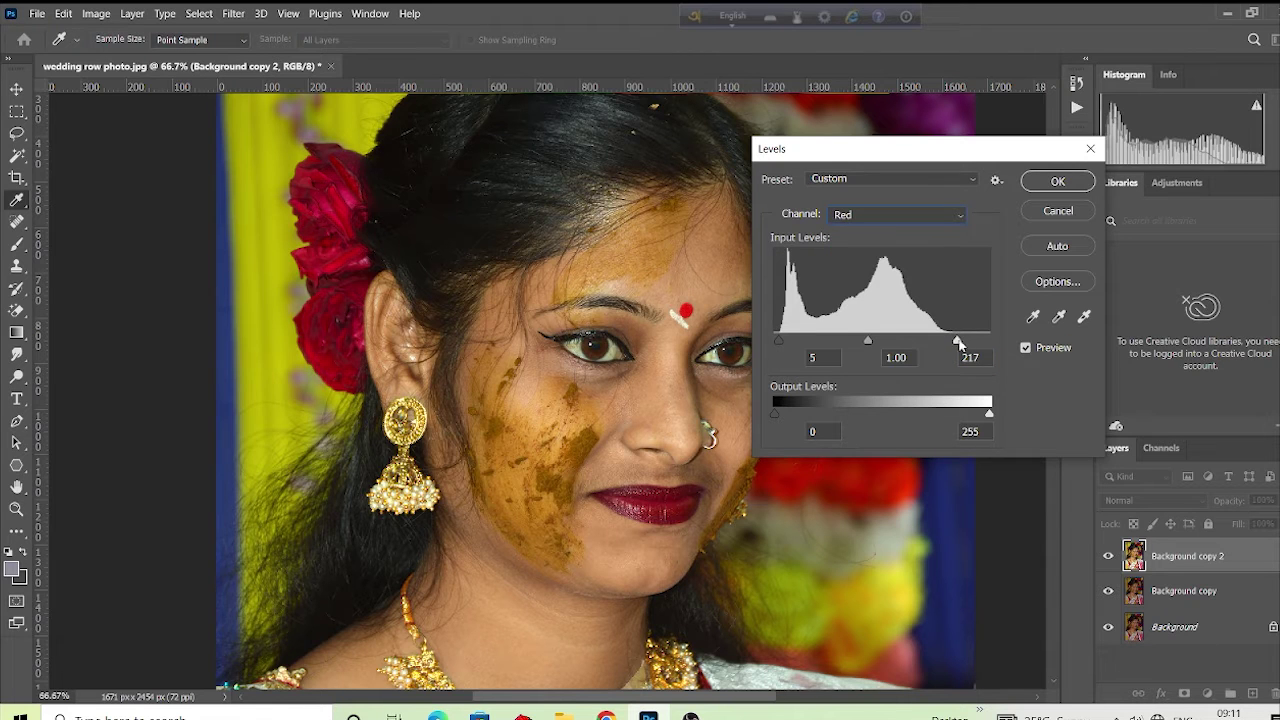
mouse_move(960, 342)
left_mouse_down()
mouse_move(972, 344)
mouse_move(955, 344)
left_mouse_up()
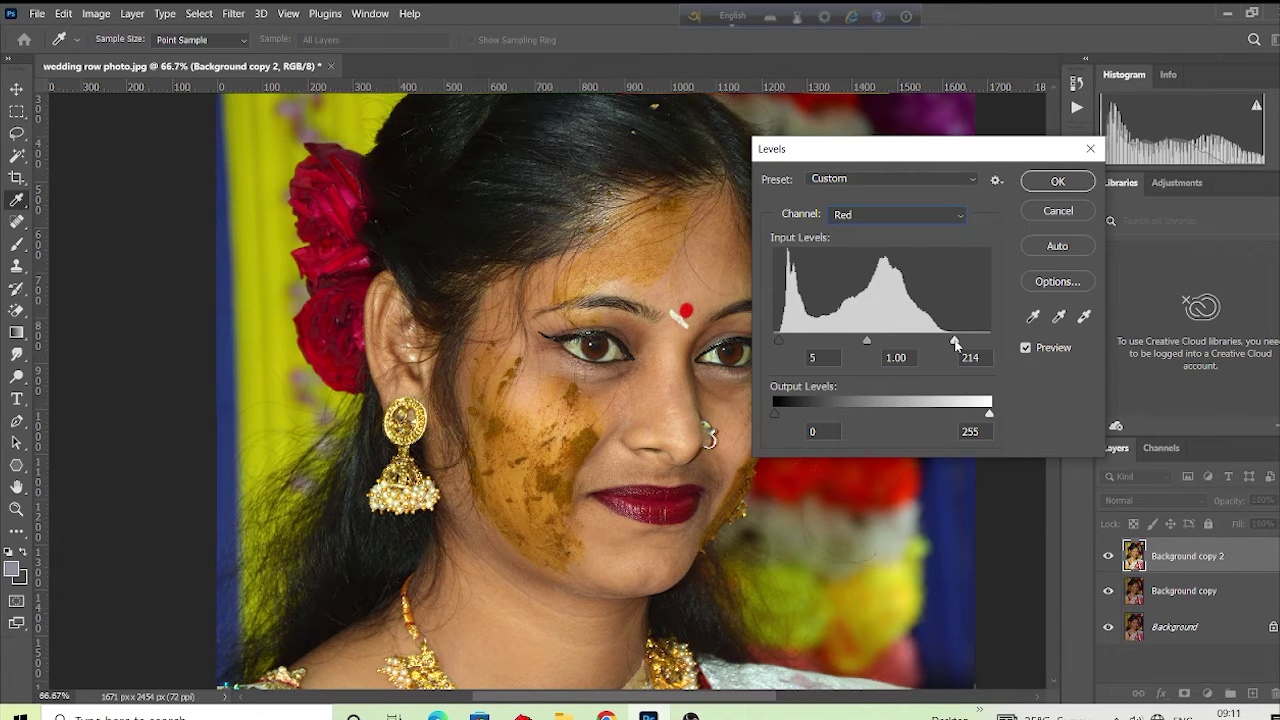
left_click(922, 214)
left_click(930, 263)
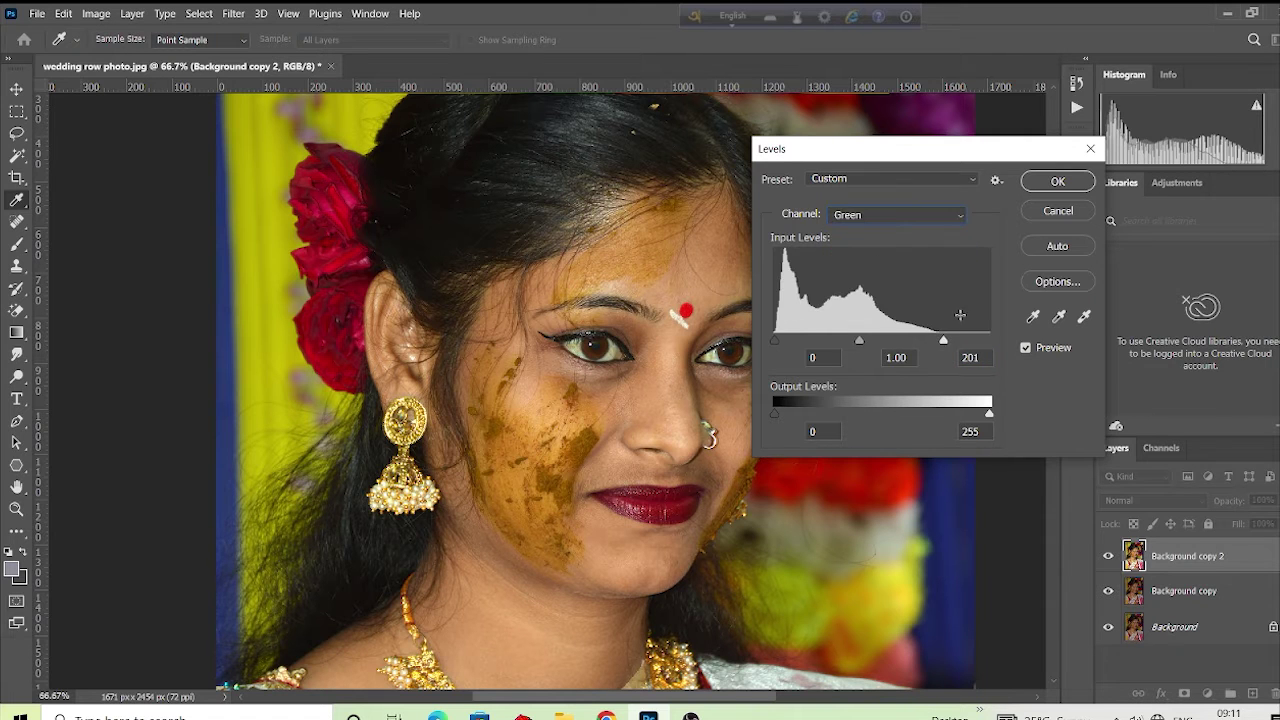
mouse_move(948, 344)
left_mouse_down()
mouse_move(970, 344)
mouse_move(949, 346)
left_mouse_up()
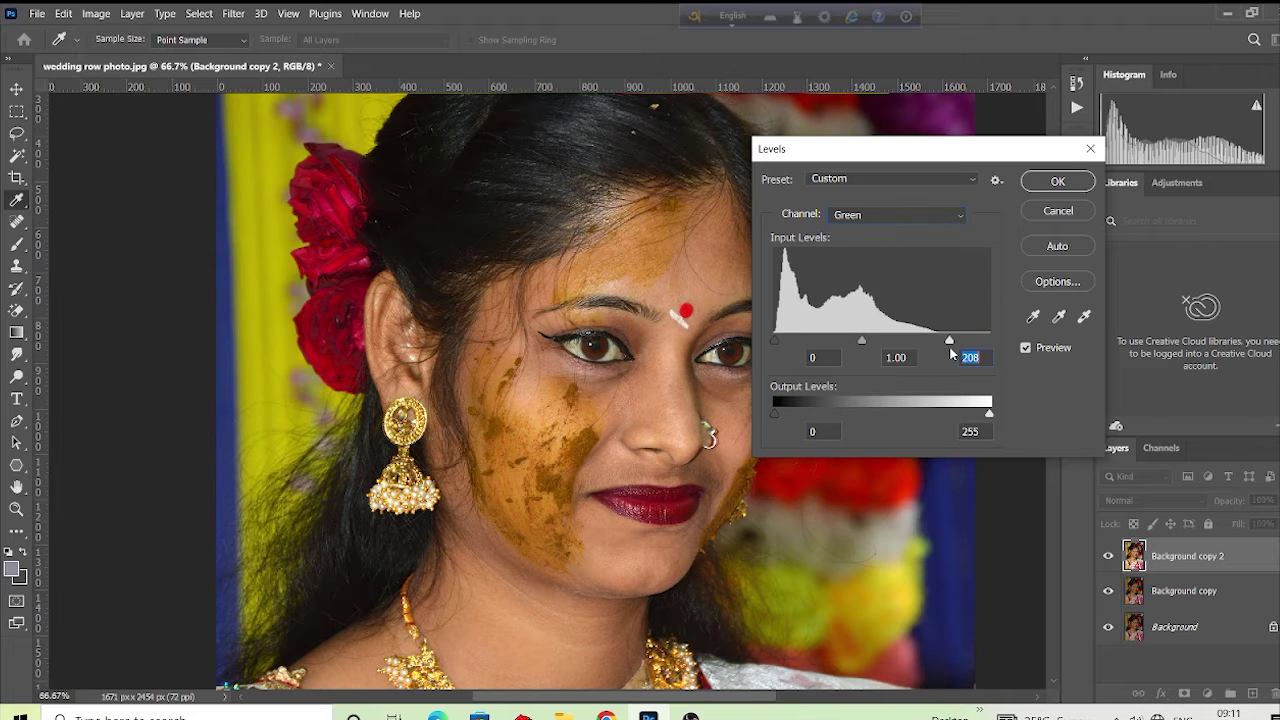
- Apply the per-channel Levels correction to the Background copy 2 layer
left_click(1057, 181)
key("v")
scroll(566, 268, "down", 1)
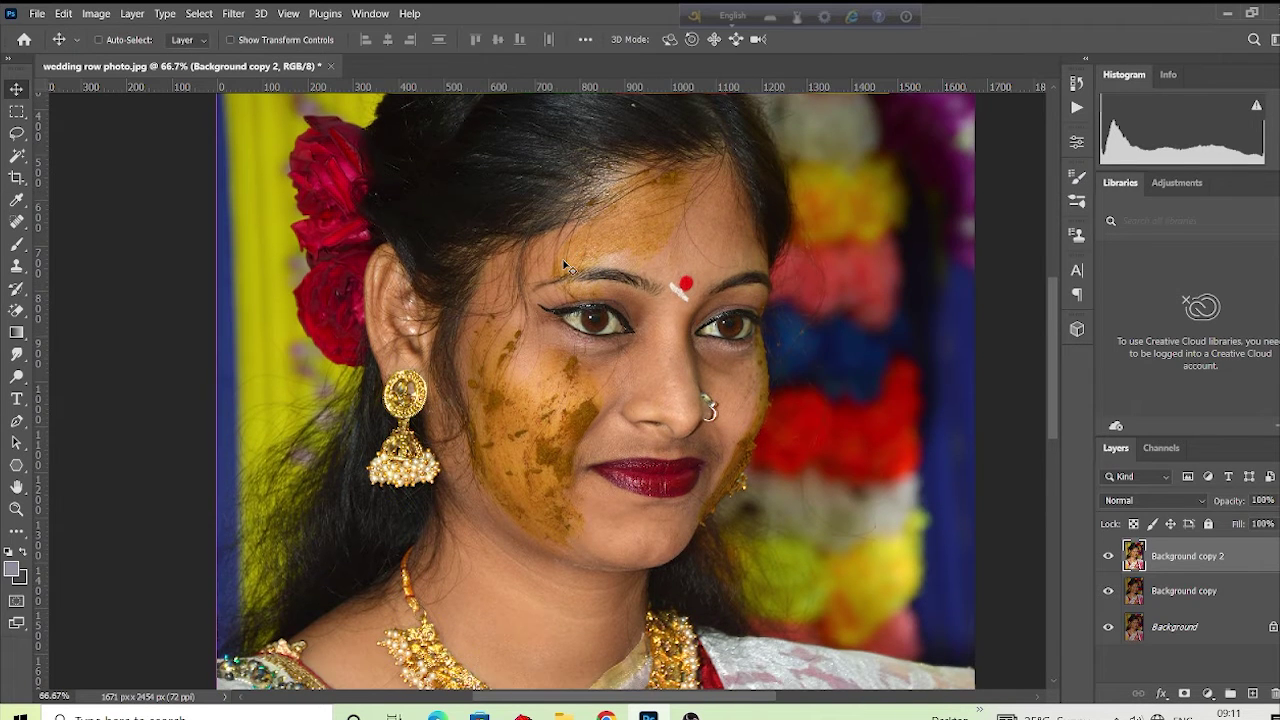
key("ctrl+minus")
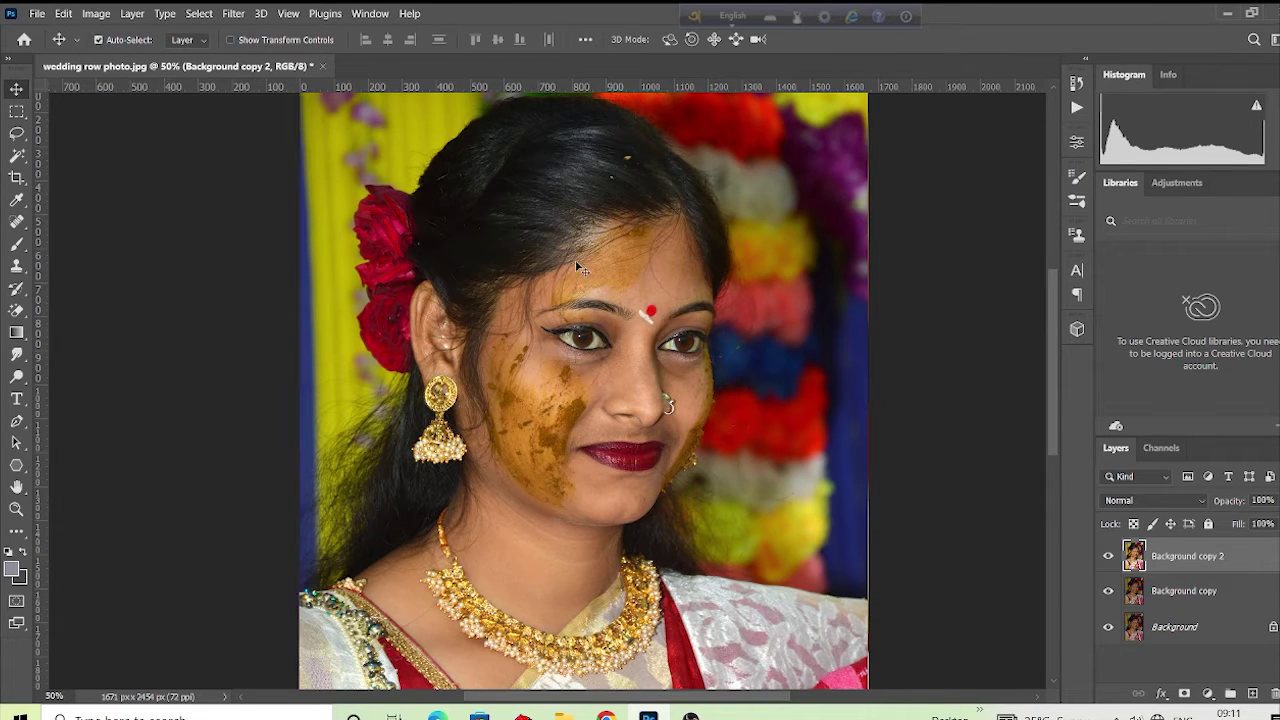
scroll(583, 268, "down", 3)
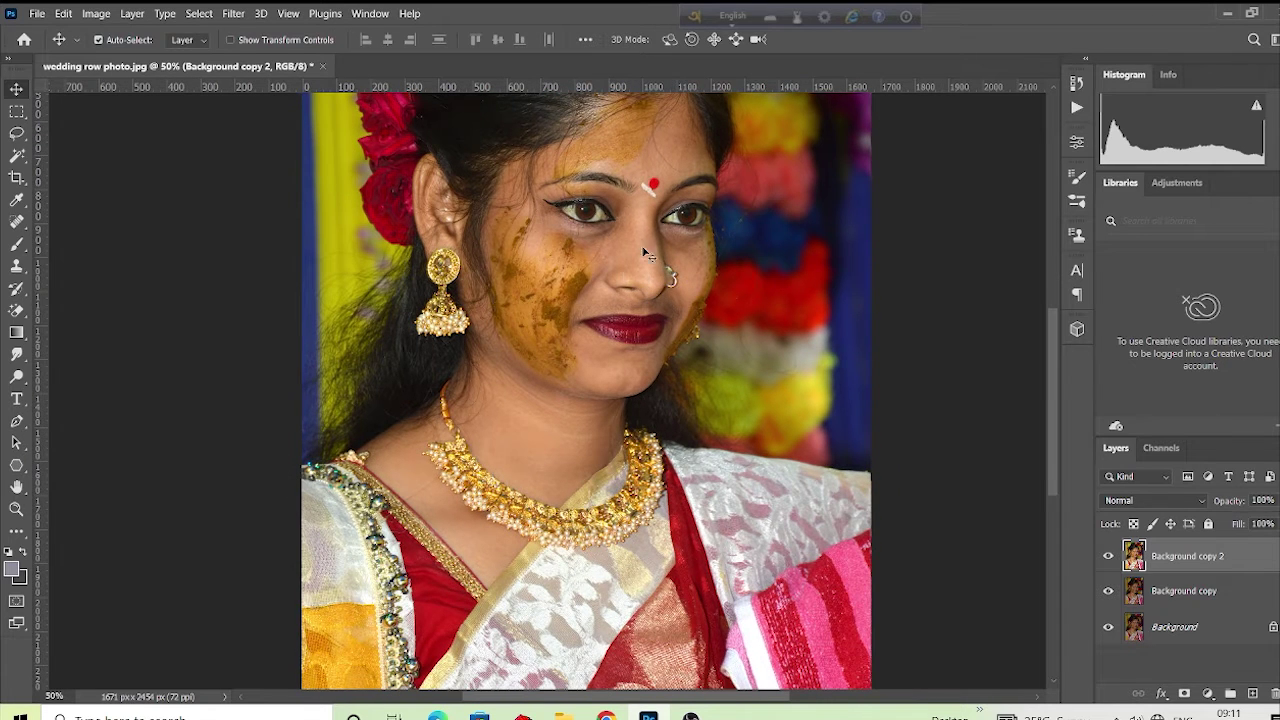
left_click_drag(621, 271, 621, 285)
left_click_drag(593, 232, 601, 295)
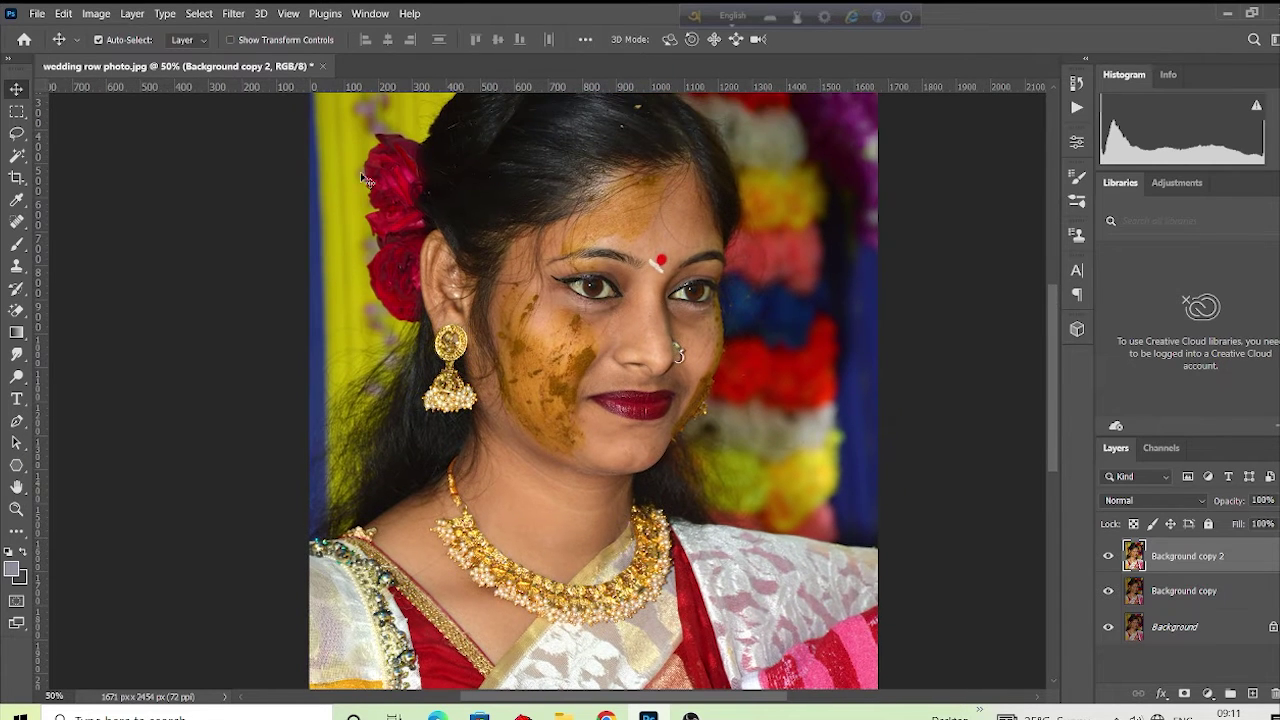
- Apply a slight Brightness/Contrast adjustment to the Background copy 2 layer
left_click(96, 13)
mouse_move(129, 58)
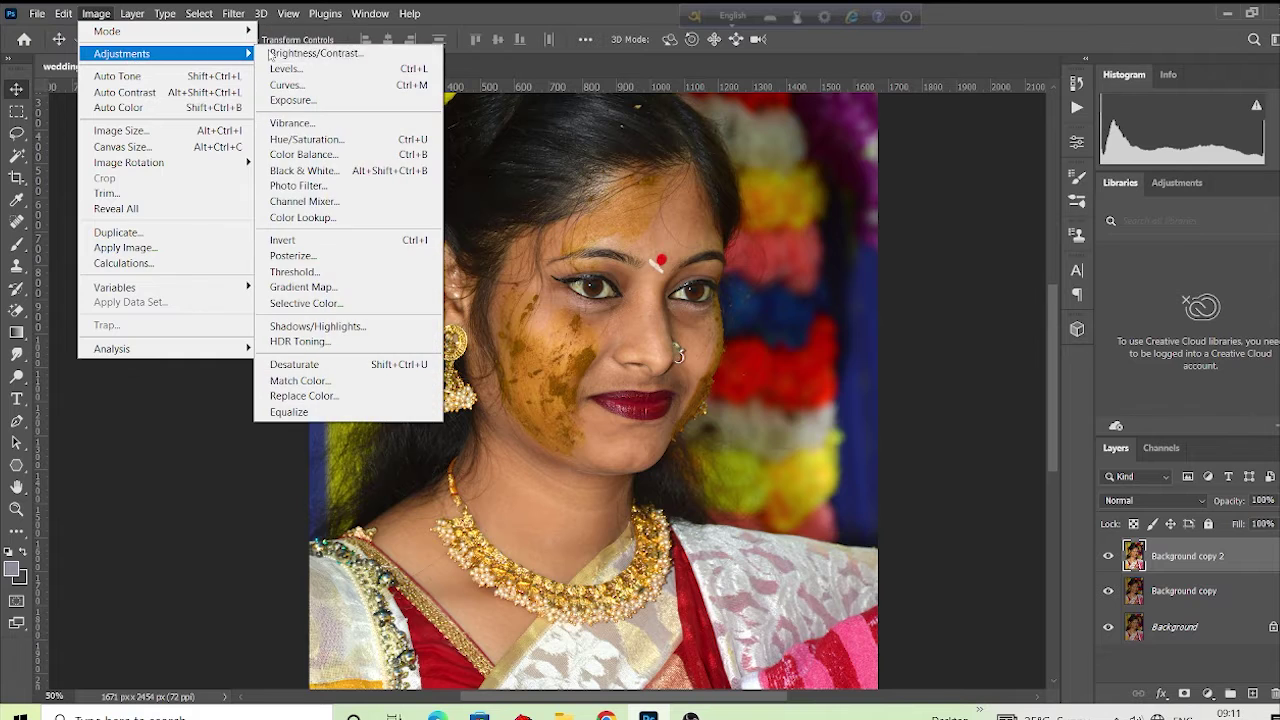
left_click(300, 54)
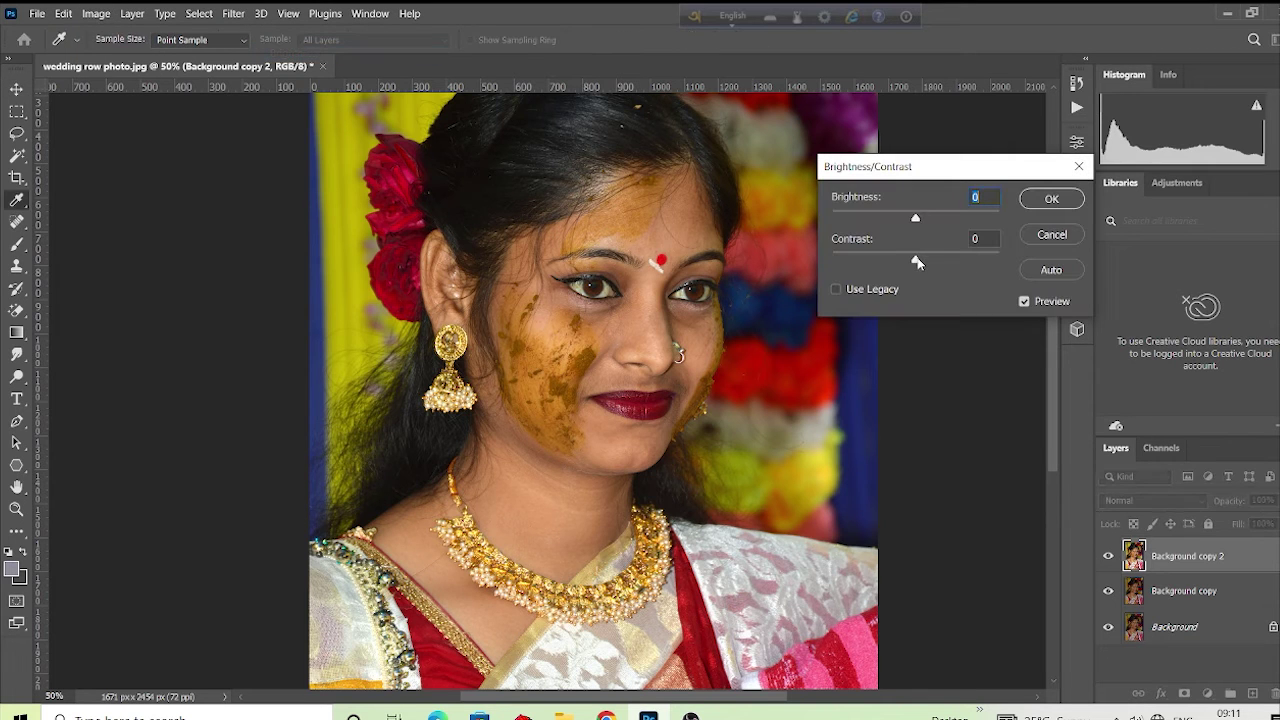
left_click_drag(925, 261, 921, 222)
left_click(1051, 199)
key("v")
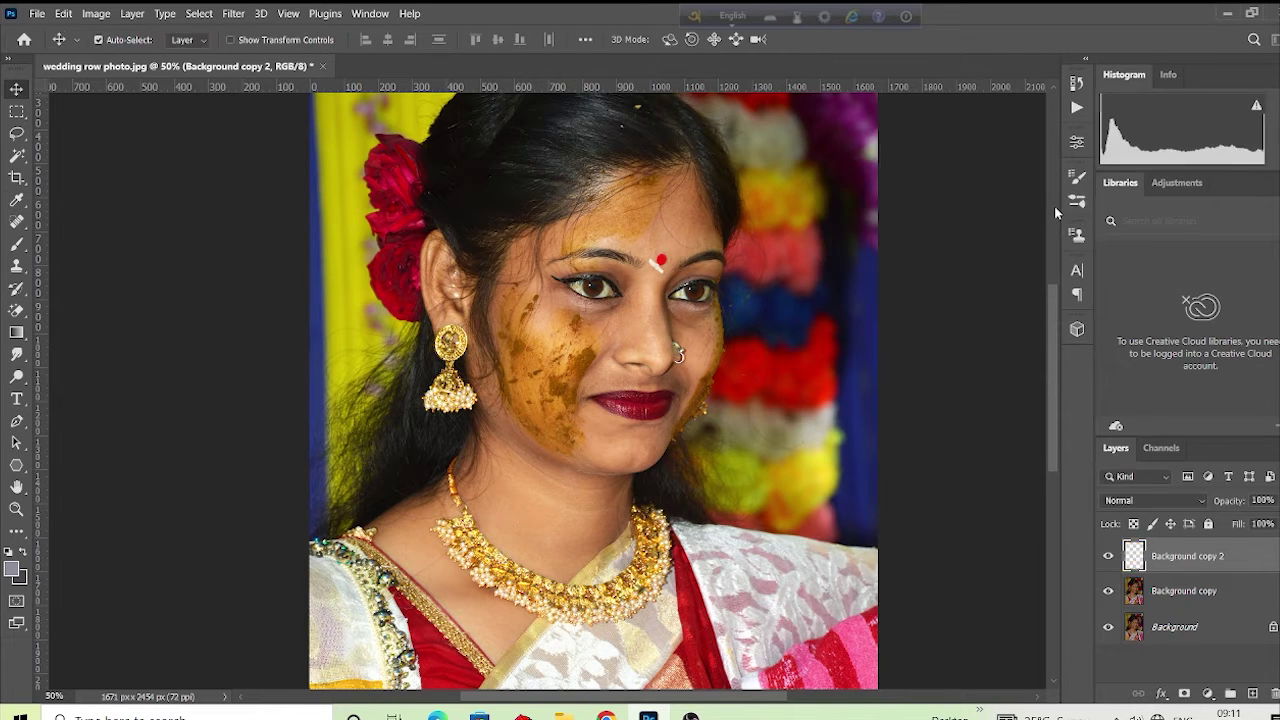
- Compare the portrait with the Background copy 2 layer hidden and shown
left_click(1109, 557)
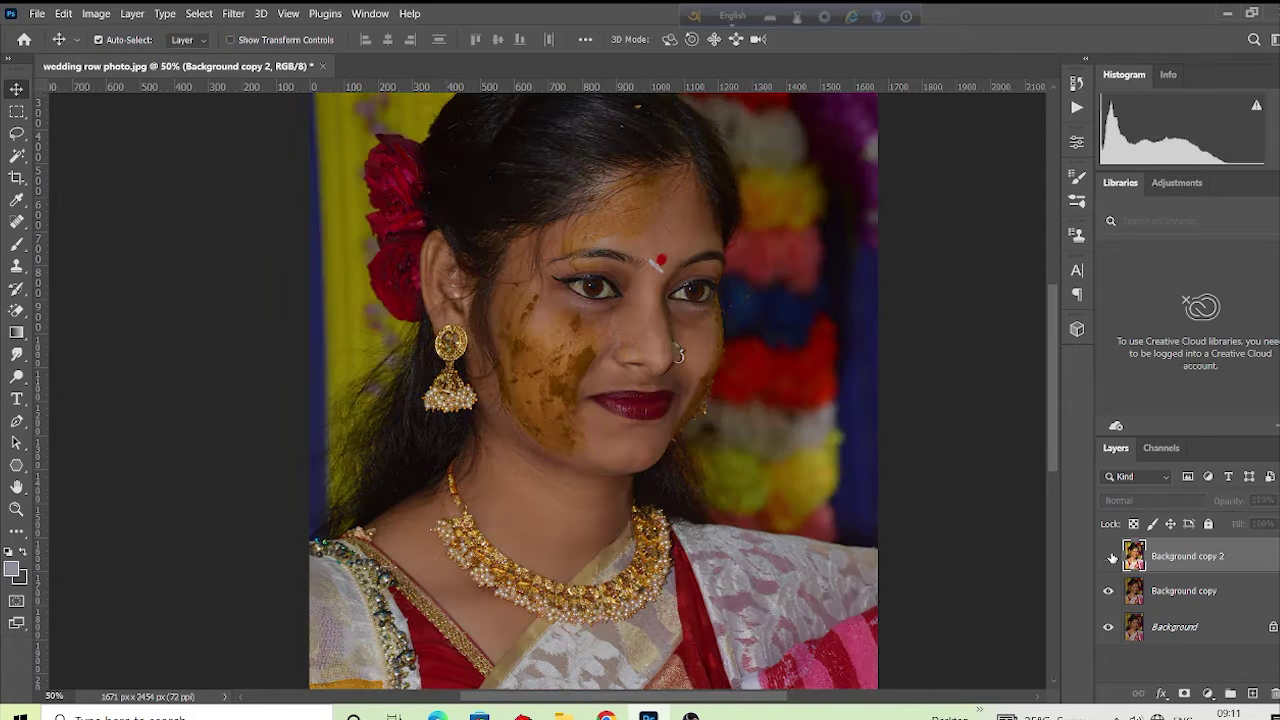
left_click(1109, 557)
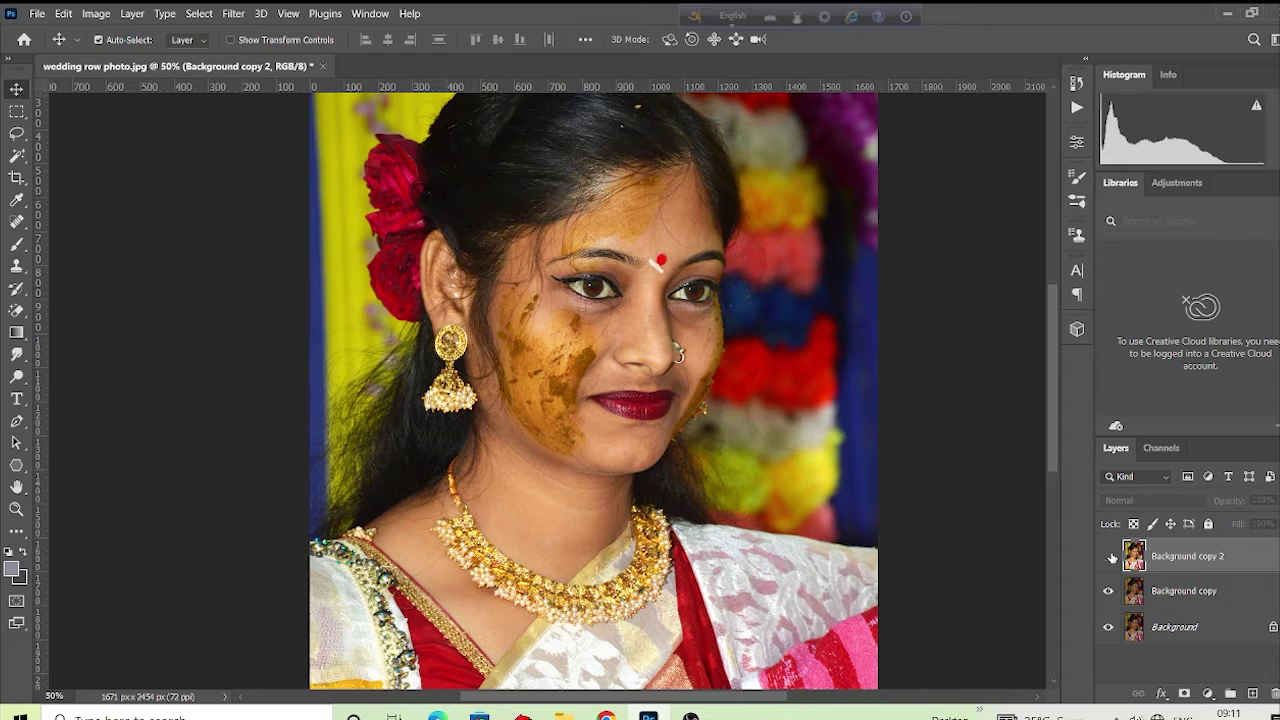
left_click(1109, 557)
left_click(1109, 557)
- Duplicate the Background copy 2 layer and open the duplicate in the Camera Raw Filter
key("ctrl+j")
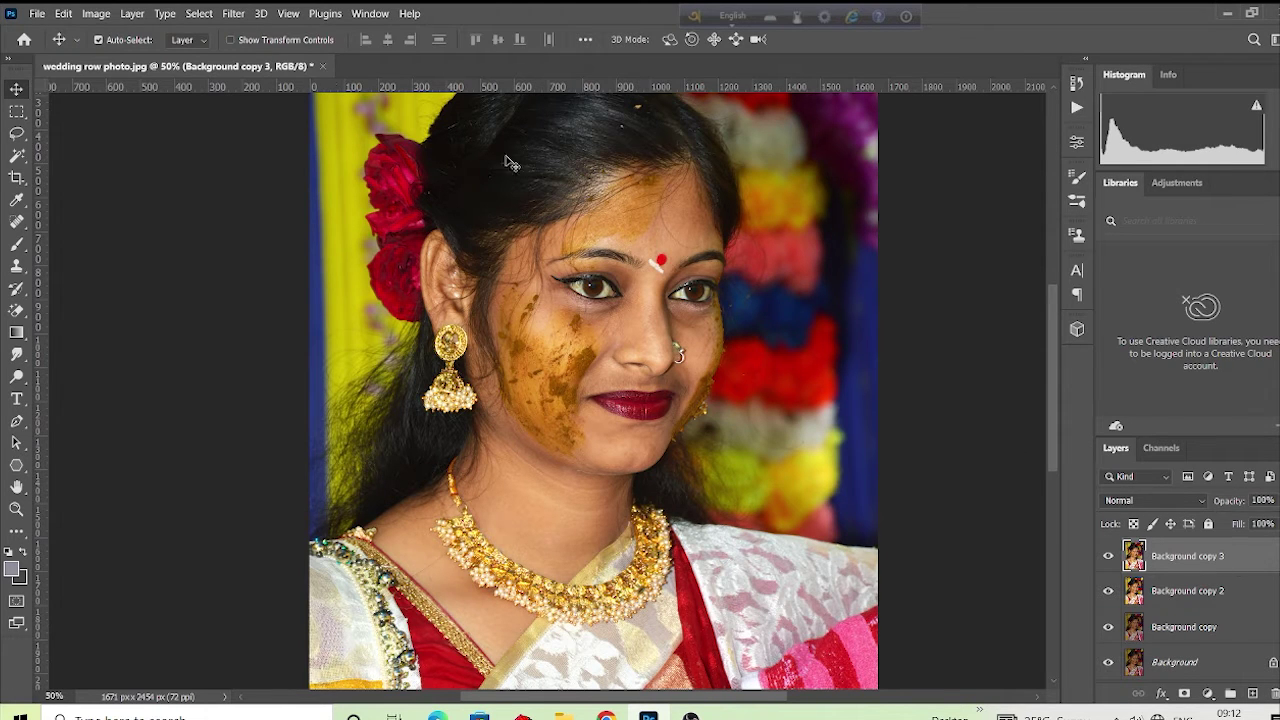
left_click(244, 14)
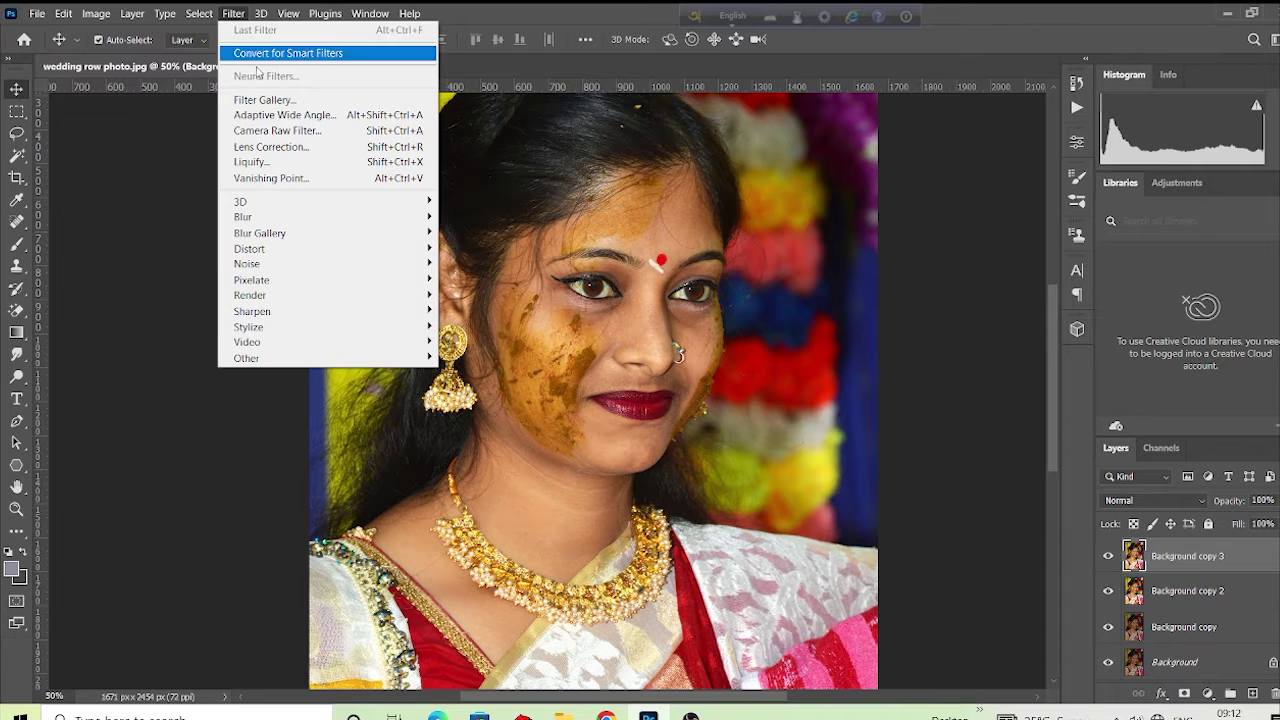
left_click(341, 135)
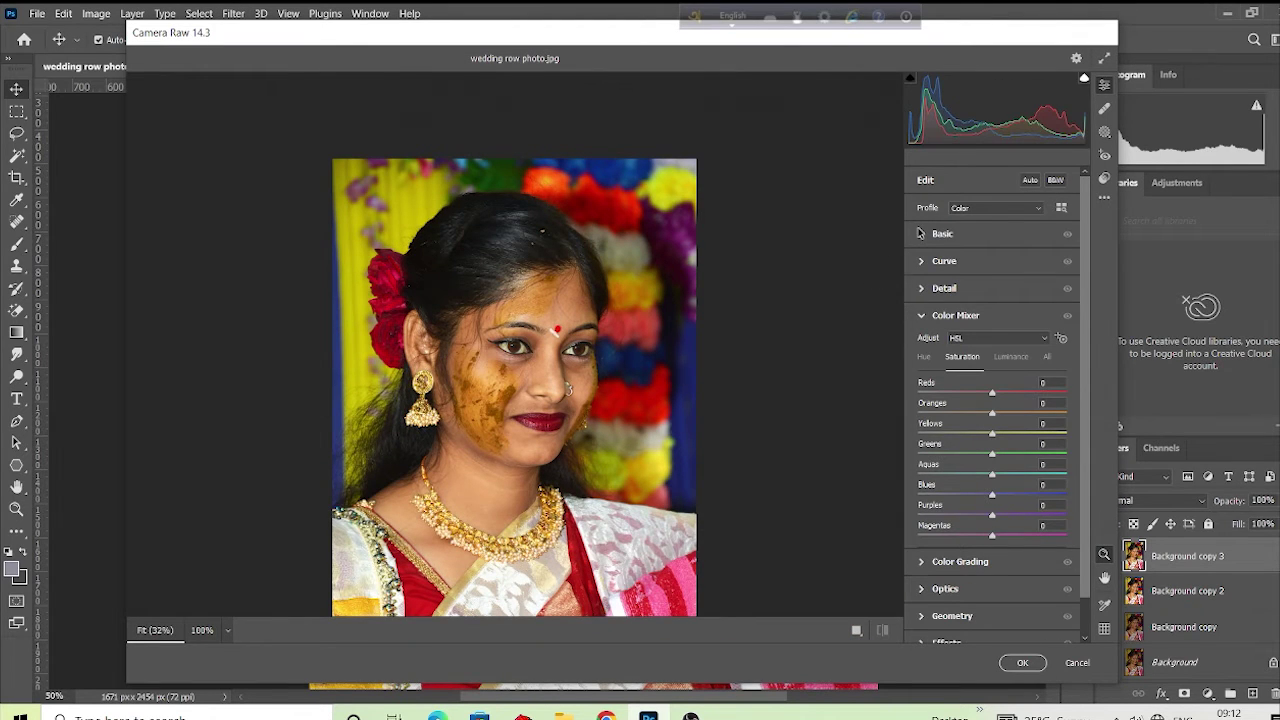
- Set the Basic tone values to Exposure +0.05, Contrast +6, Highlights -5, Shadows +10, Whites +10 and Blacks +8
left_click(919, 233)
scroll(475, 308, "up", 2)
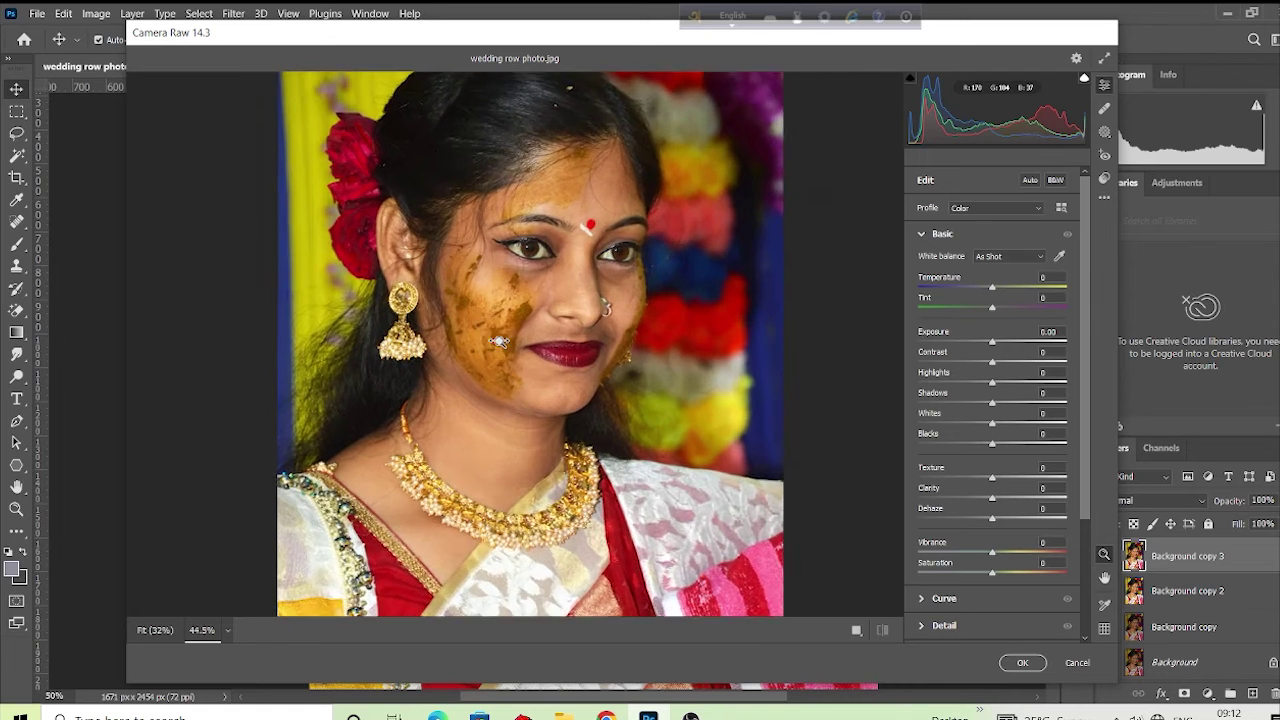
scroll(498, 342, "up", 1)
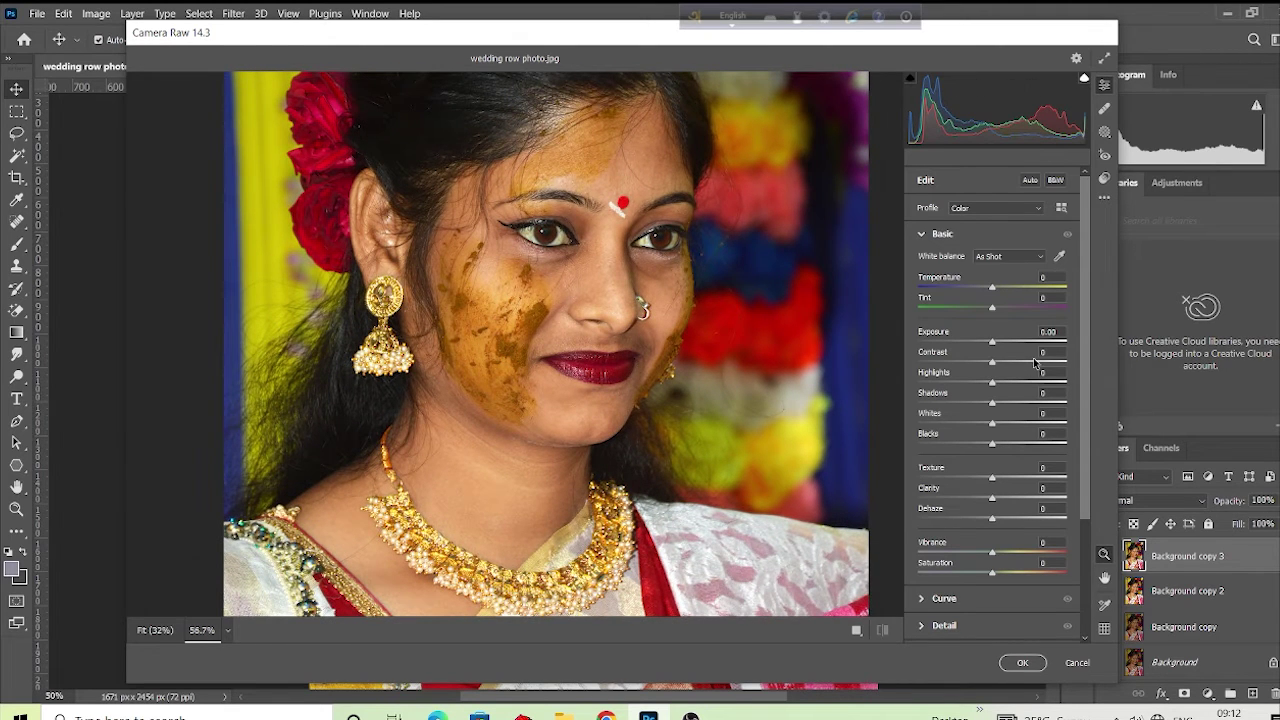
left_click_drag(992, 342, 994, 345)
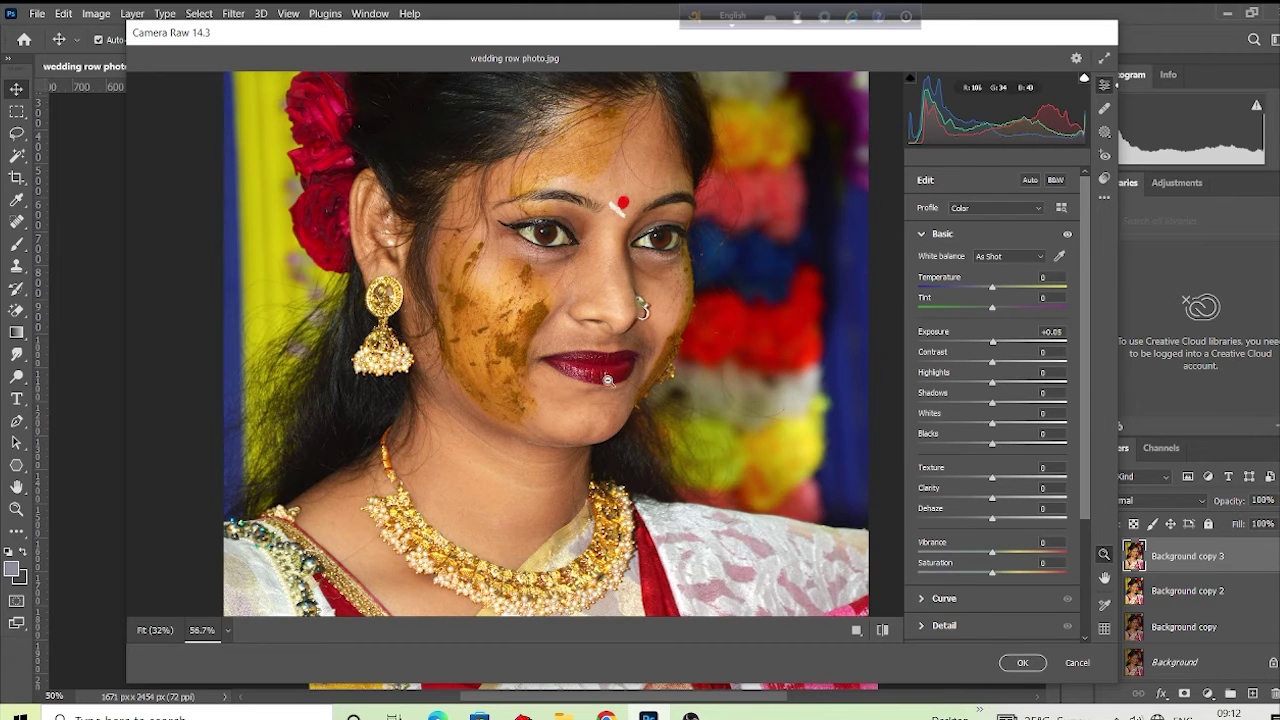
scroll(610, 379, "up", 2)
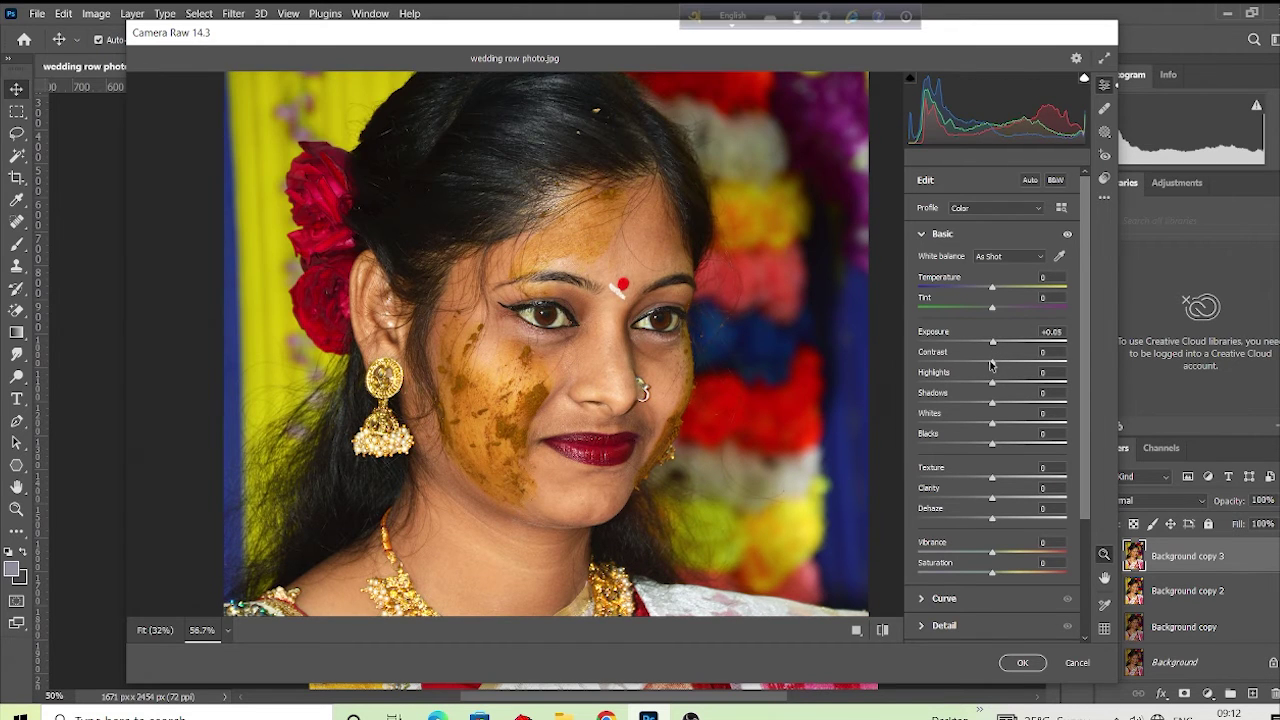
left_click_drag(990, 366, 996, 368)
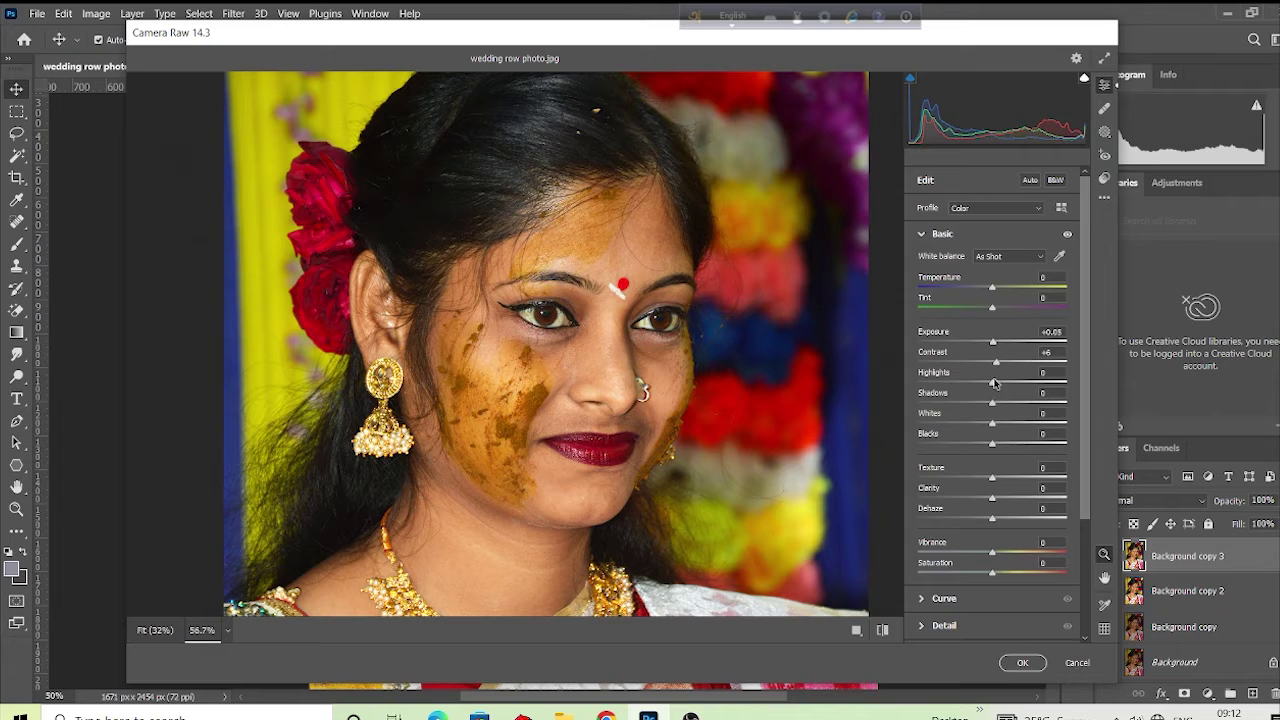
left_click_drag(993, 385, 1002, 406)
left_click_drag(996, 427, 998, 453)
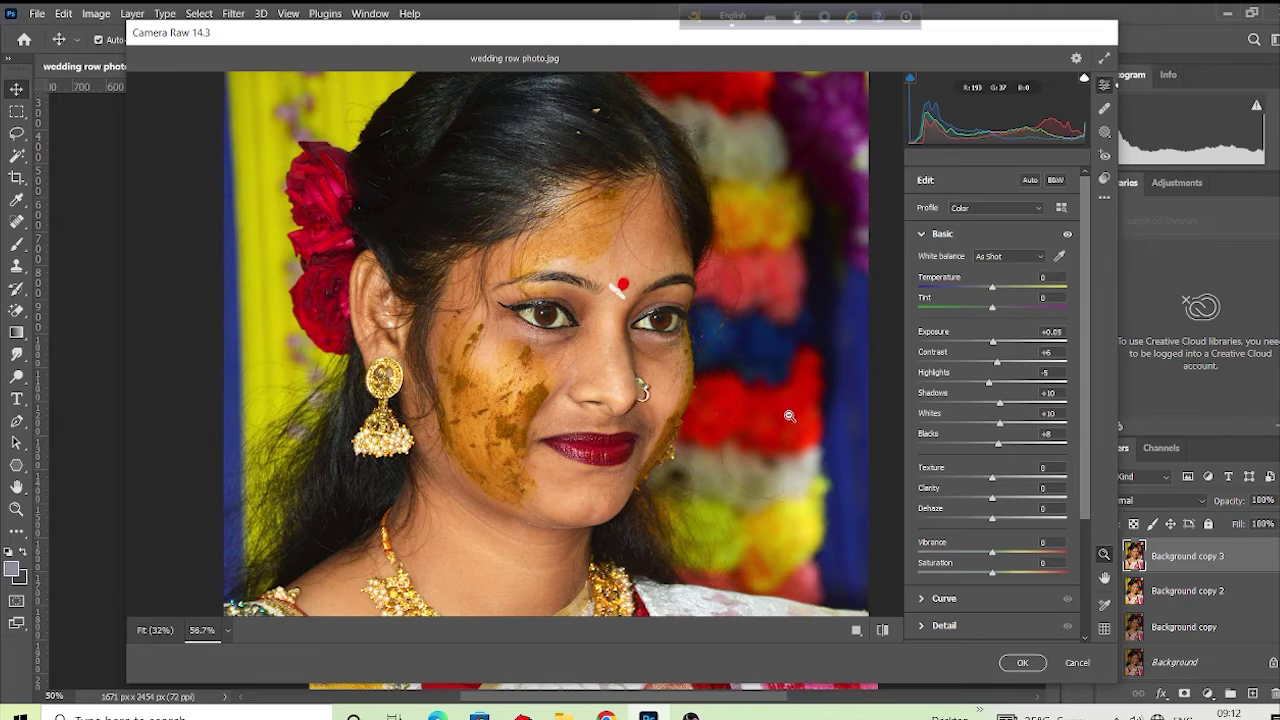
- Soften the skin by setting Texture to -24, Clarity to -18 and Dehaze to +8
scroll(641, 384, "down", 1)
scroll(715, 418, "up", 1)
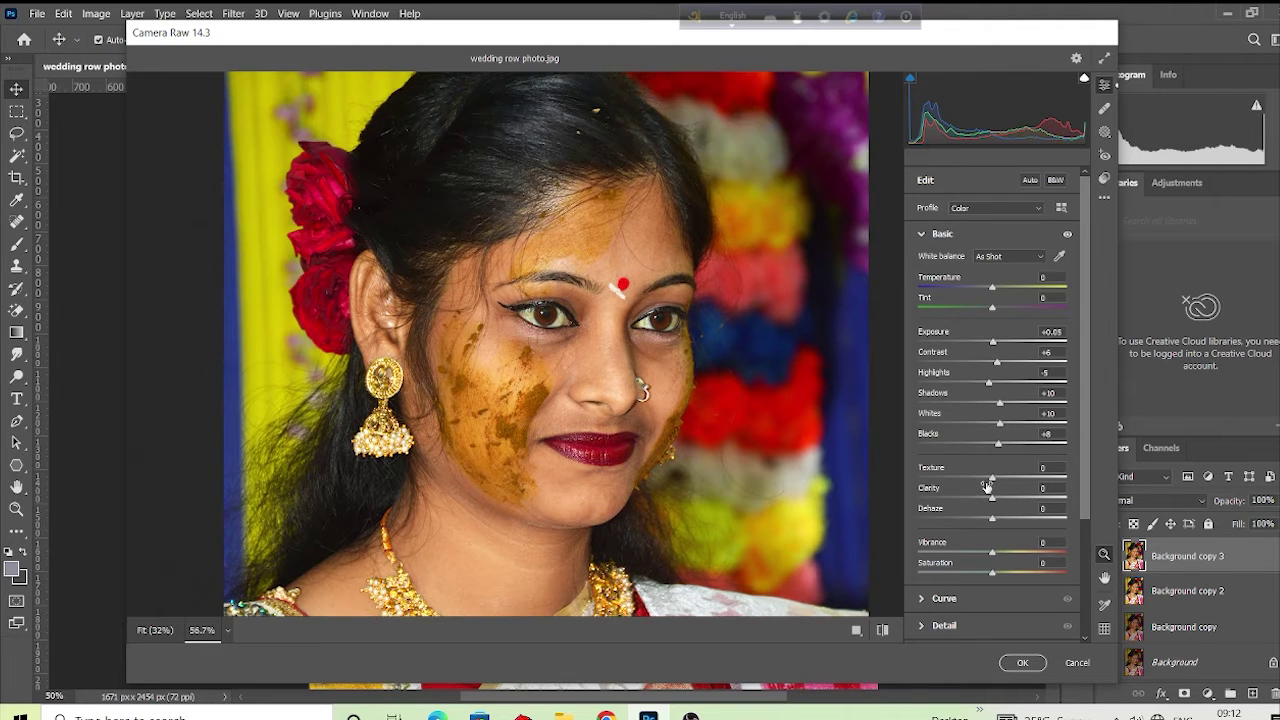
left_click_drag(992, 477, 1048, 489)
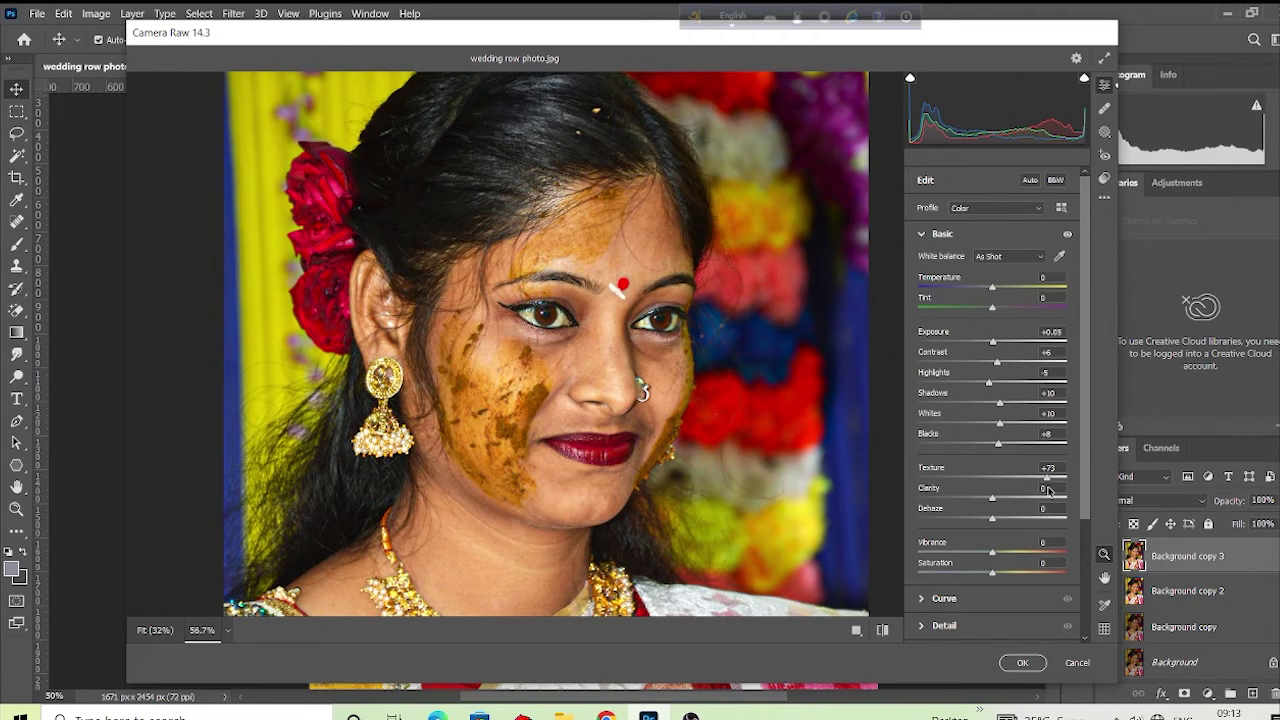
left_click_drag(1048, 489, 993, 500)
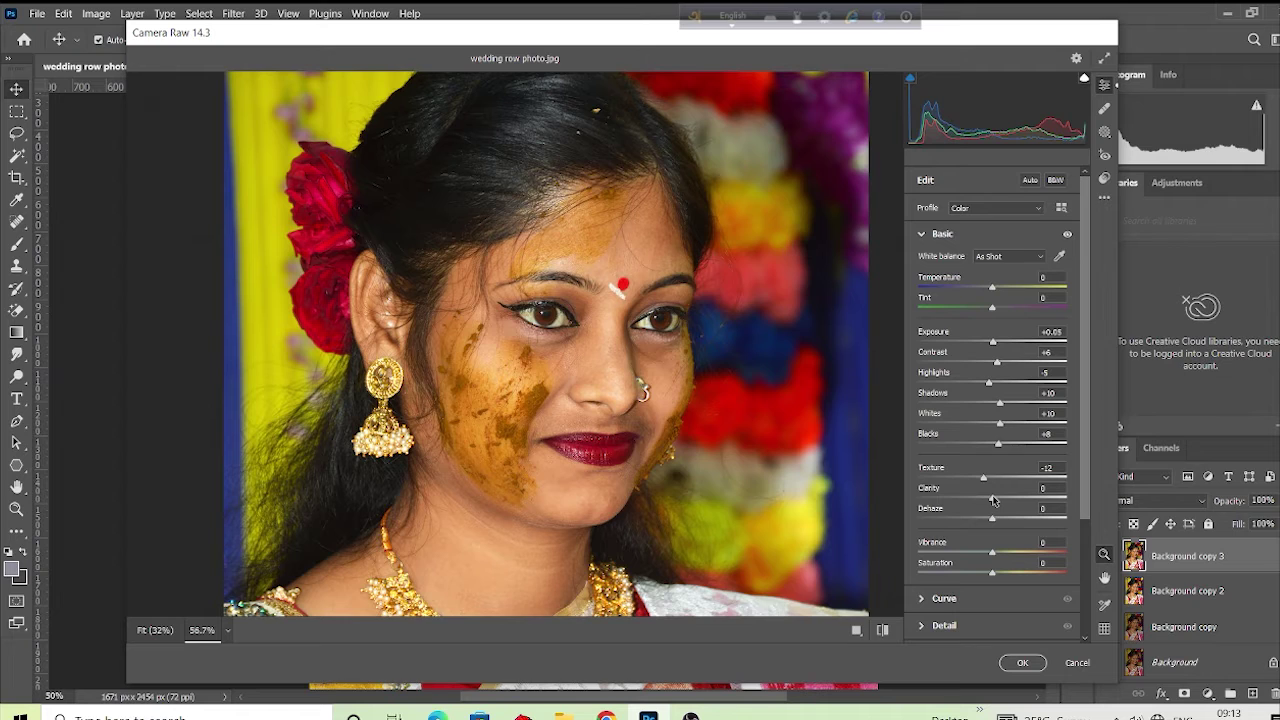
left_click_drag(993, 500, 974, 479)
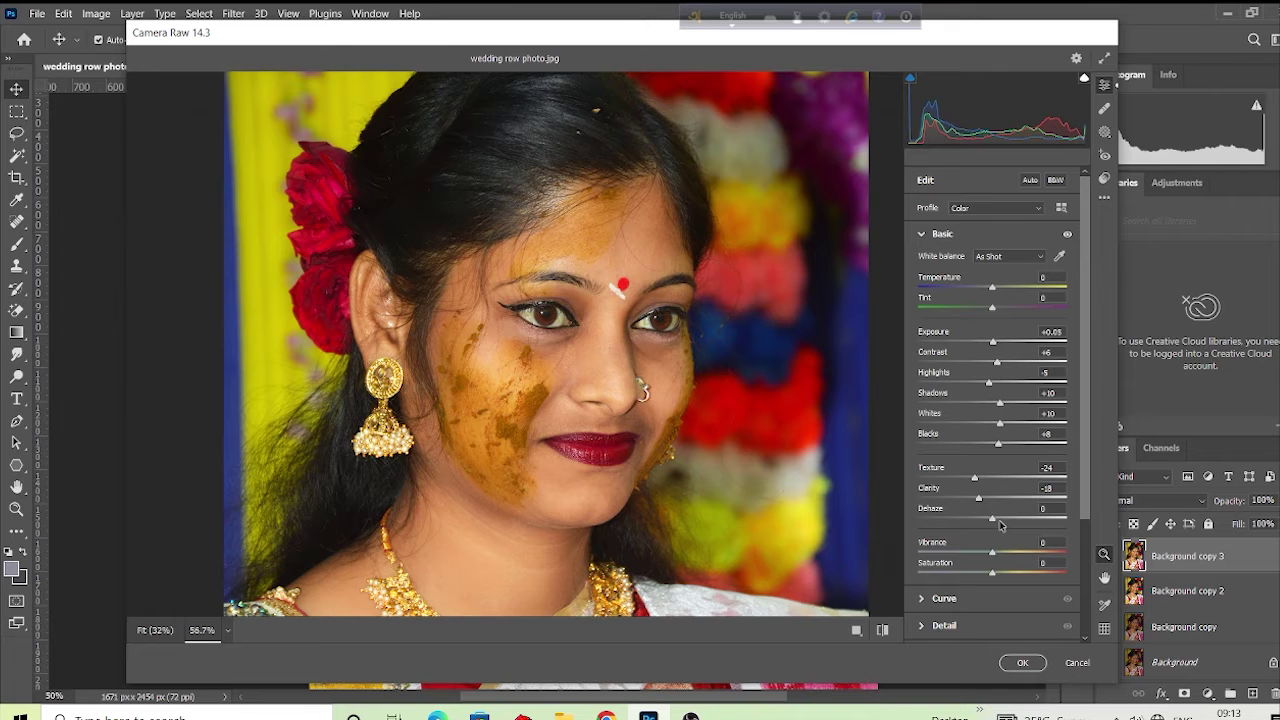
left_click(999, 520)
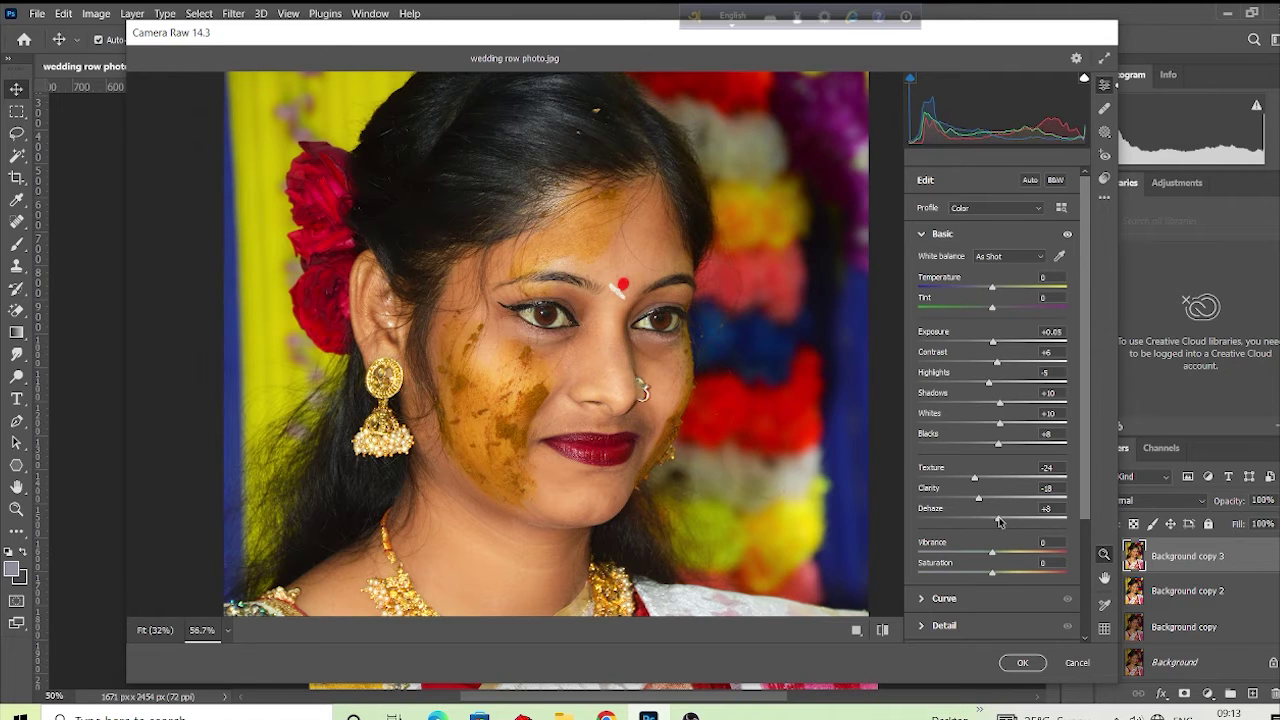
- Set both Vibrance and Saturation to +3
left_click(1048, 543)
type("3")
key("Tab")
type("3")
key("Up")
- Brighten the portrait with a point on the RGB point curve at input 162 and output 170
scroll(666, 358, "down", 3)
scroll(666, 358, "up", 3)
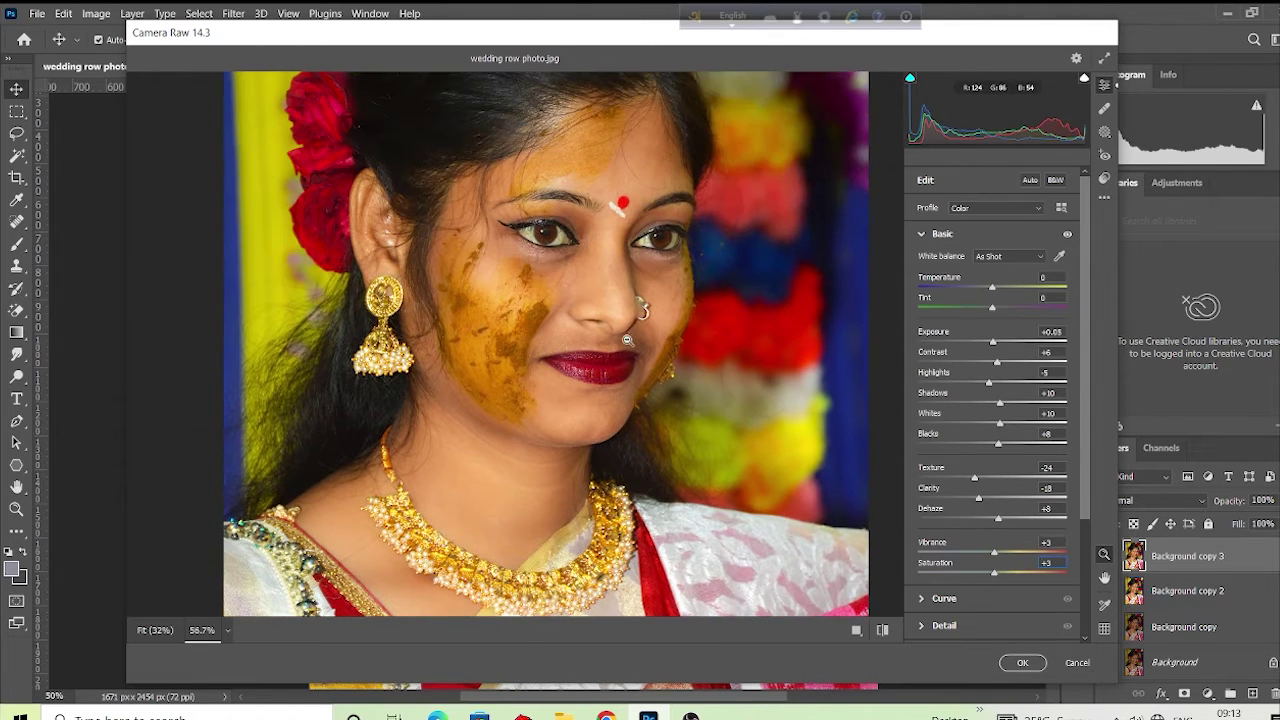
scroll(920, 455, "down", 3)
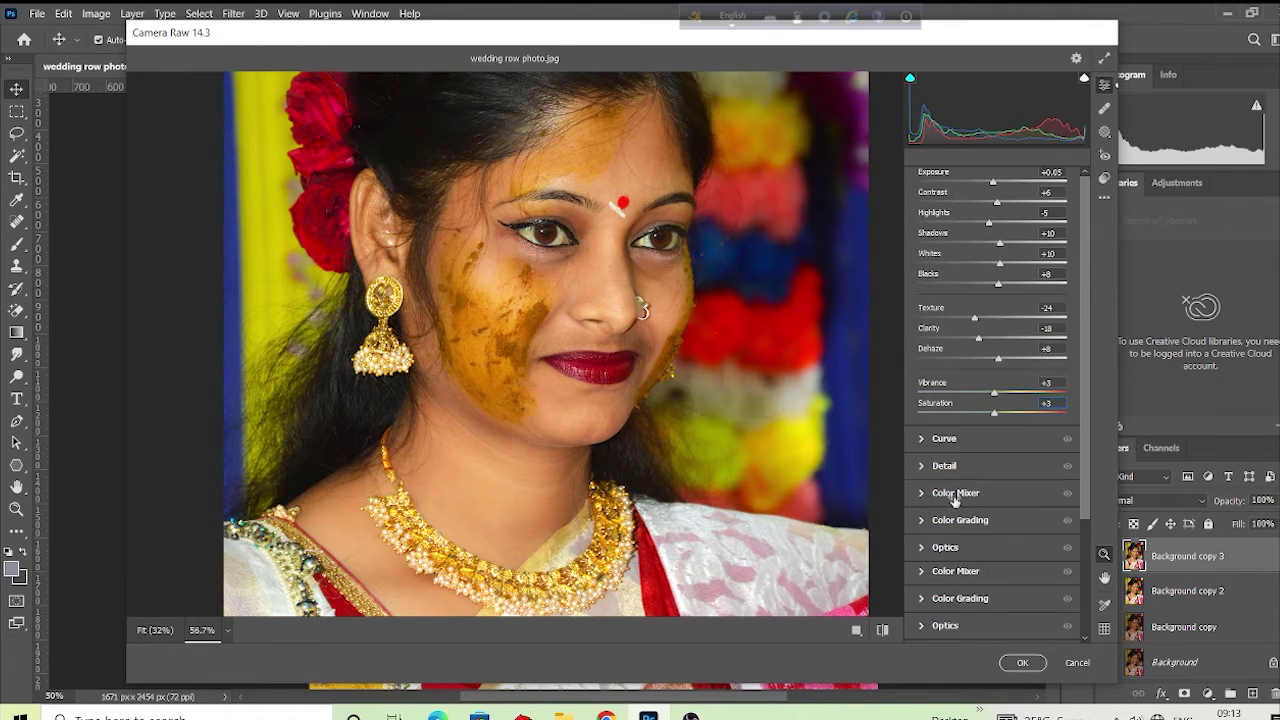
left_click(928, 439)
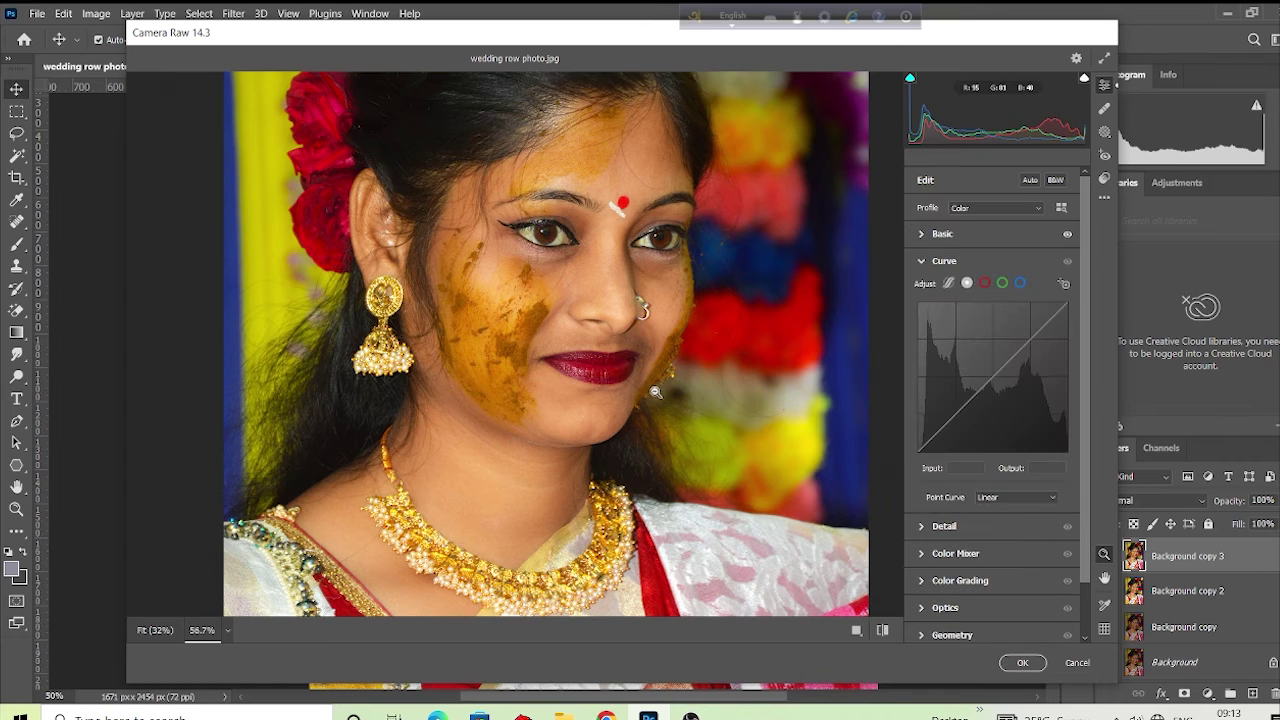
scroll(655, 392, "up", 2)
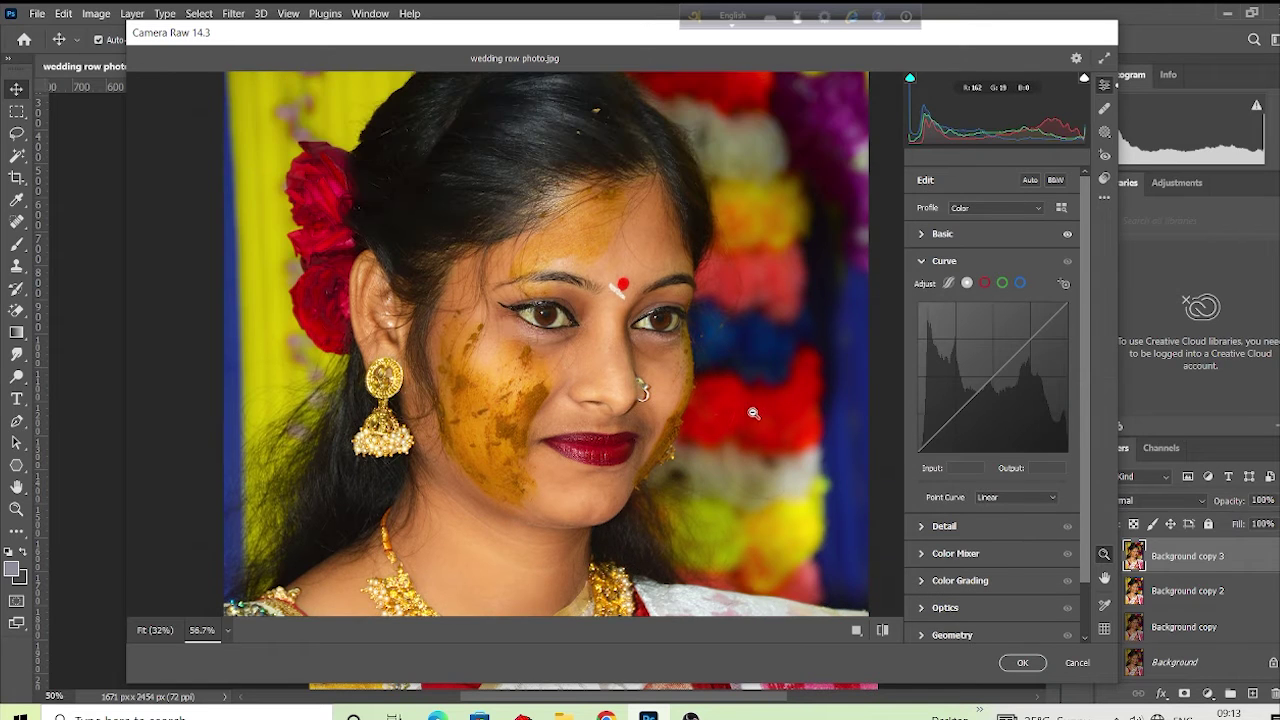
left_click(1001, 372)
left_click_drag(1002, 372, 1013, 352)
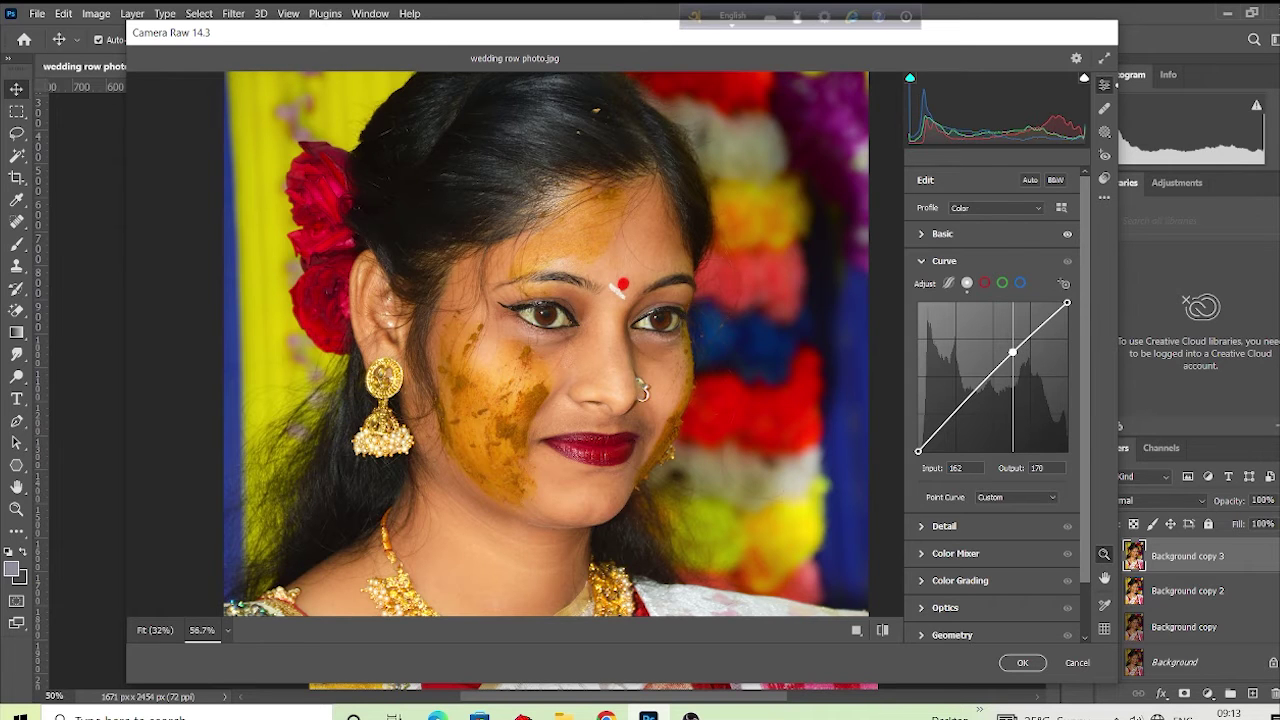
- Set the Detail values to Noise Reduction 51, Color Noise Reduction 45 and Sharpening 14
scroll(597, 332, "down", 2)
scroll(597, 332, "up", 1)
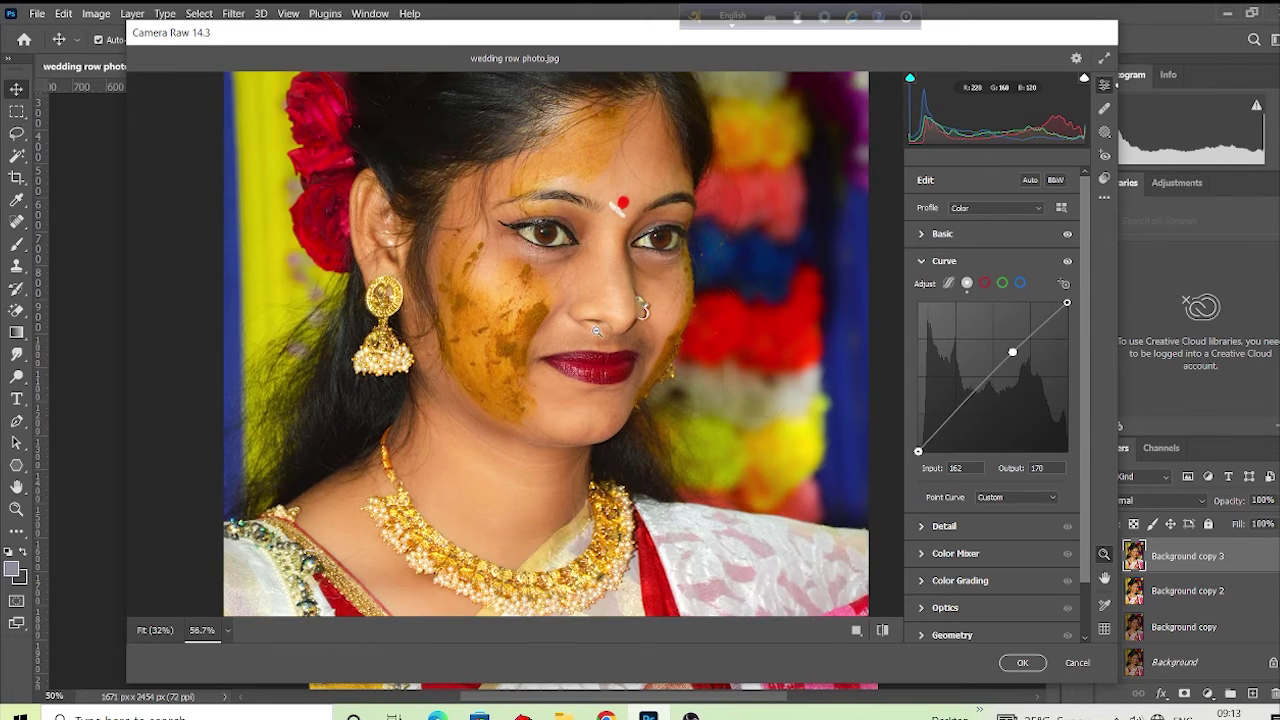
scroll(615, 351, "up", 1)
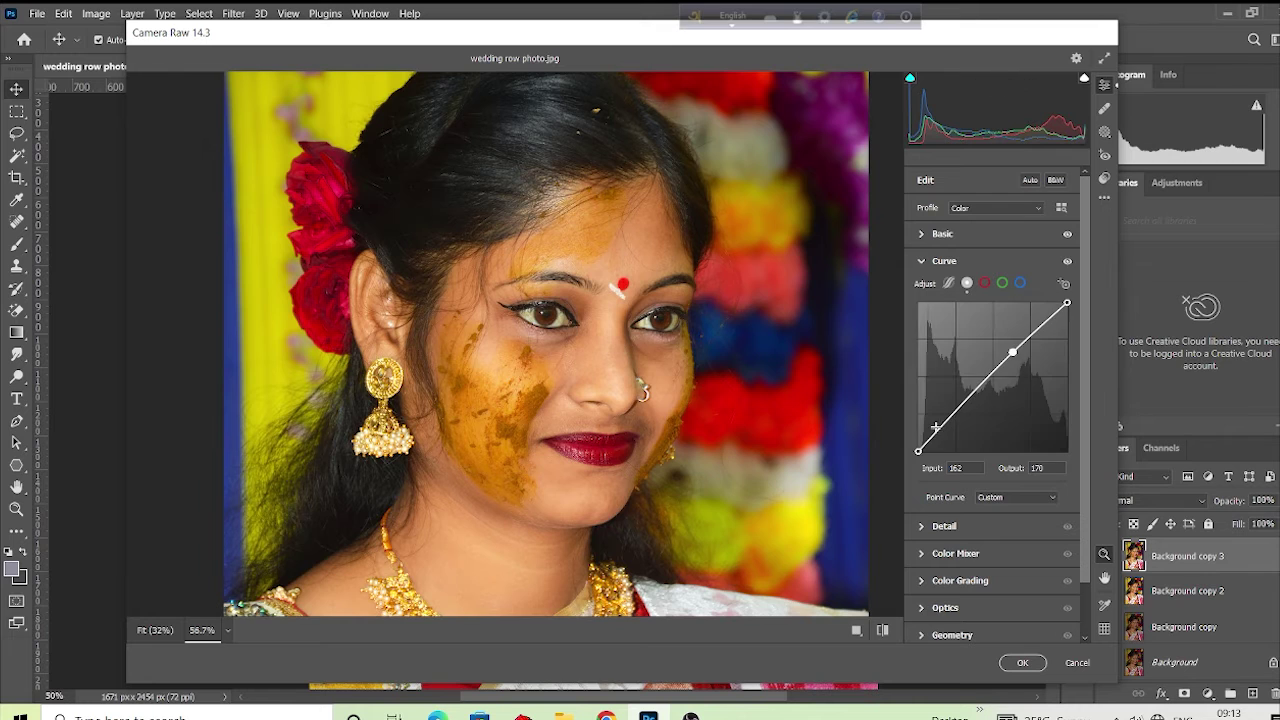
left_click(922, 527)
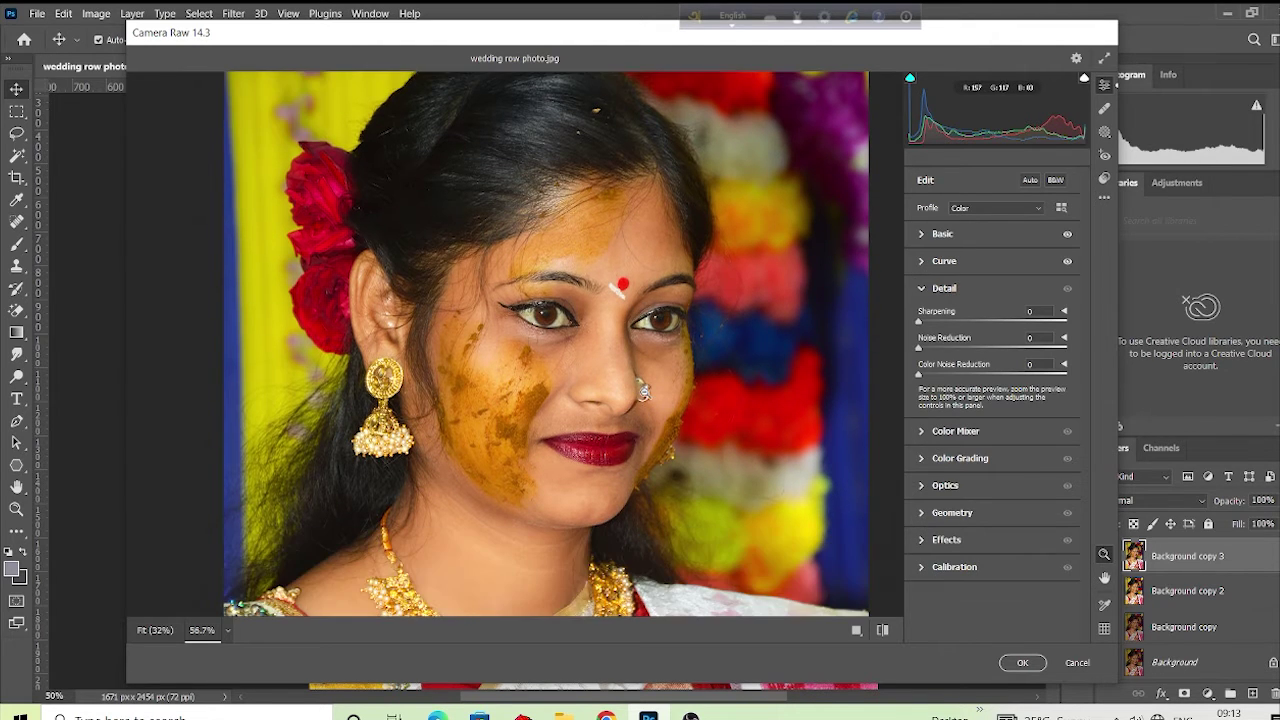
left_click_drag(920, 349, 996, 351)
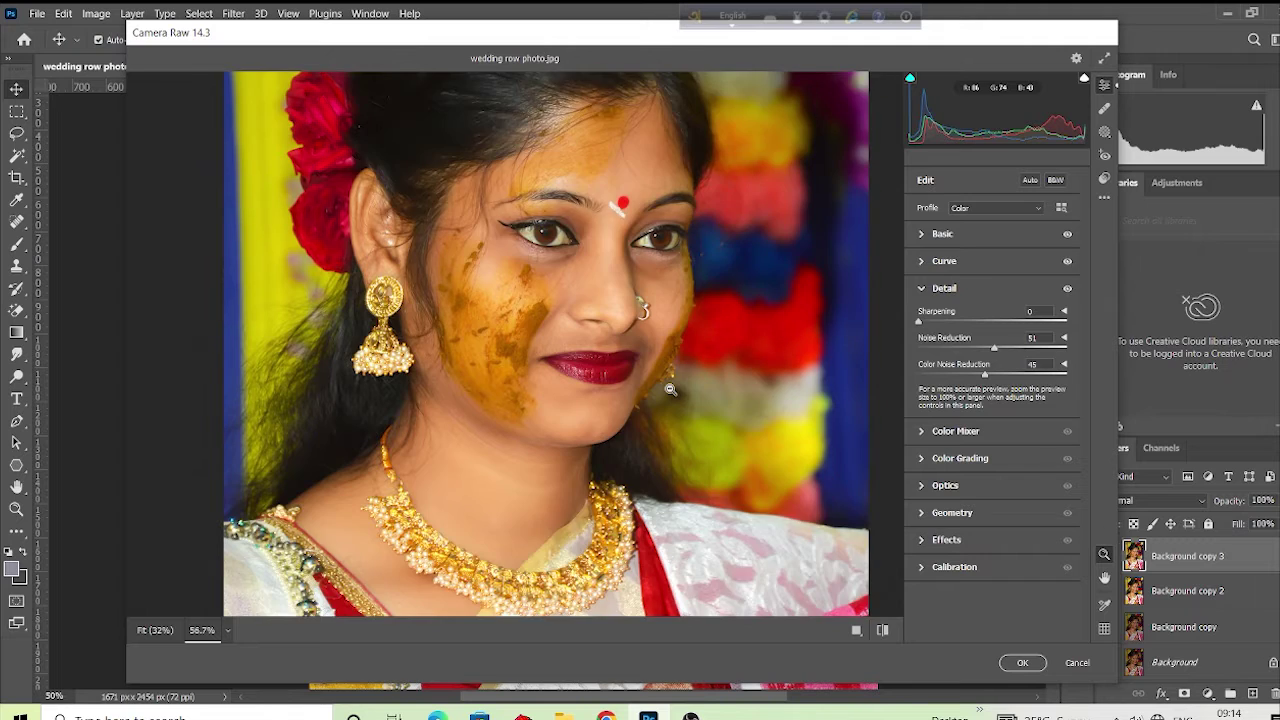
scroll(670, 390, "up", 2)
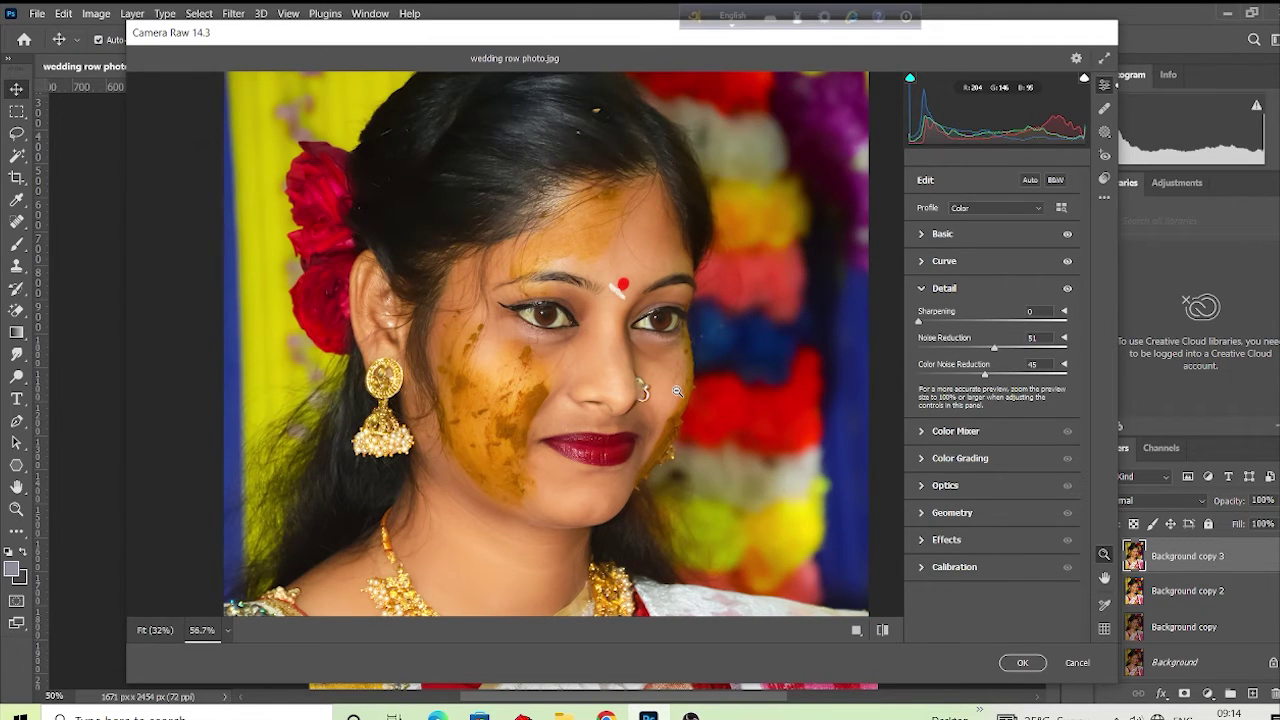
left_click_drag(918, 321, 952, 327)
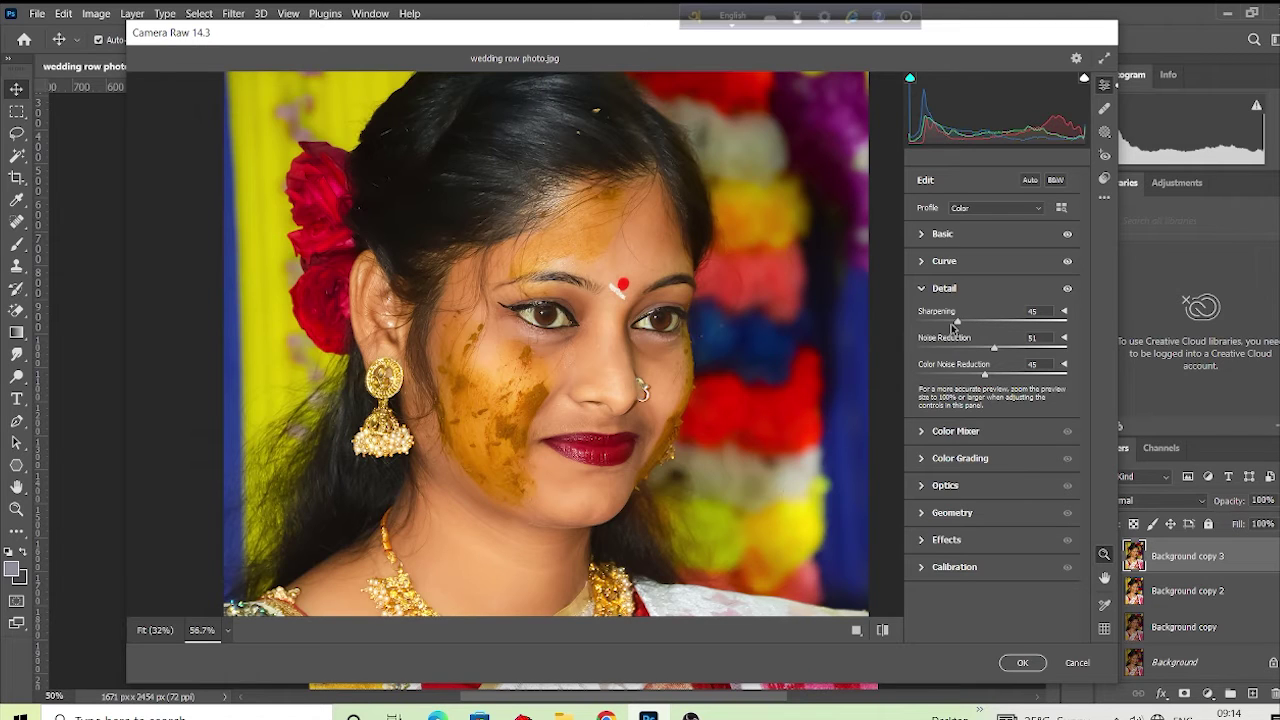
left_click_drag(953, 326, 932, 326)
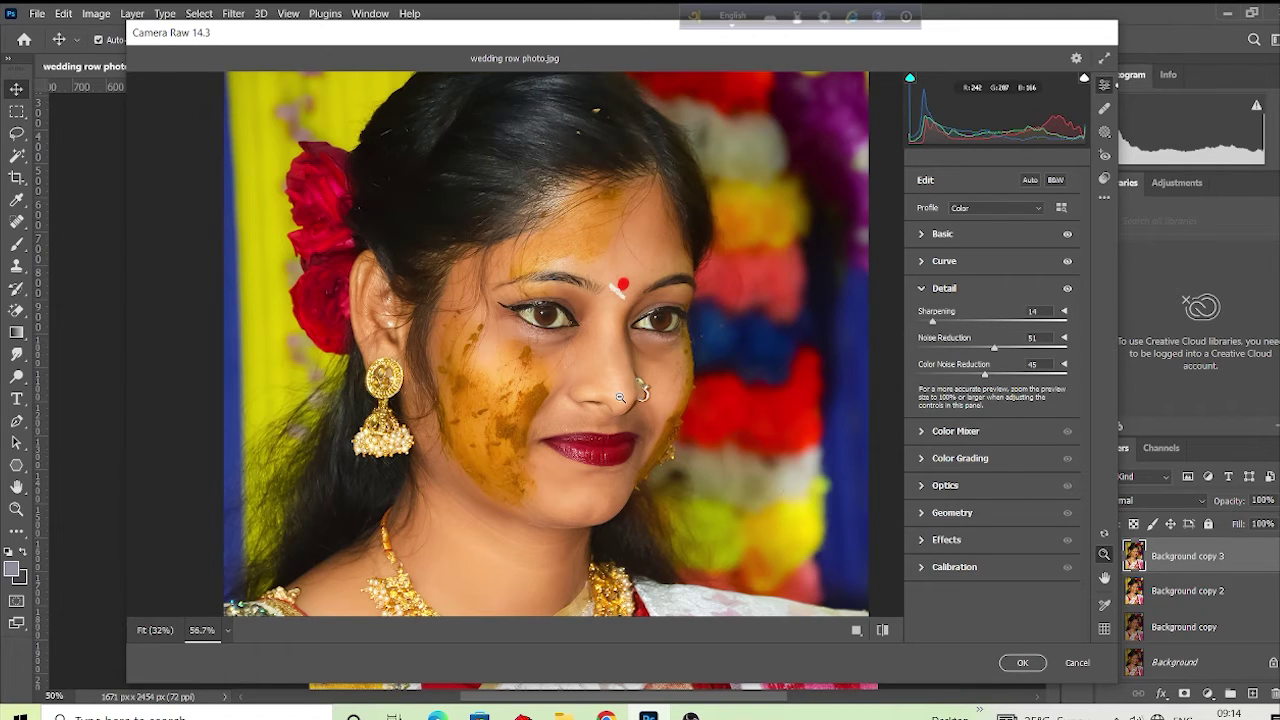
- In the Color Mixer, shift the Reds hue to -50 and set the Reds saturation to +18
left_click_drag(617, 565, 598, 364)
scroll(617, 400, "up", 2)
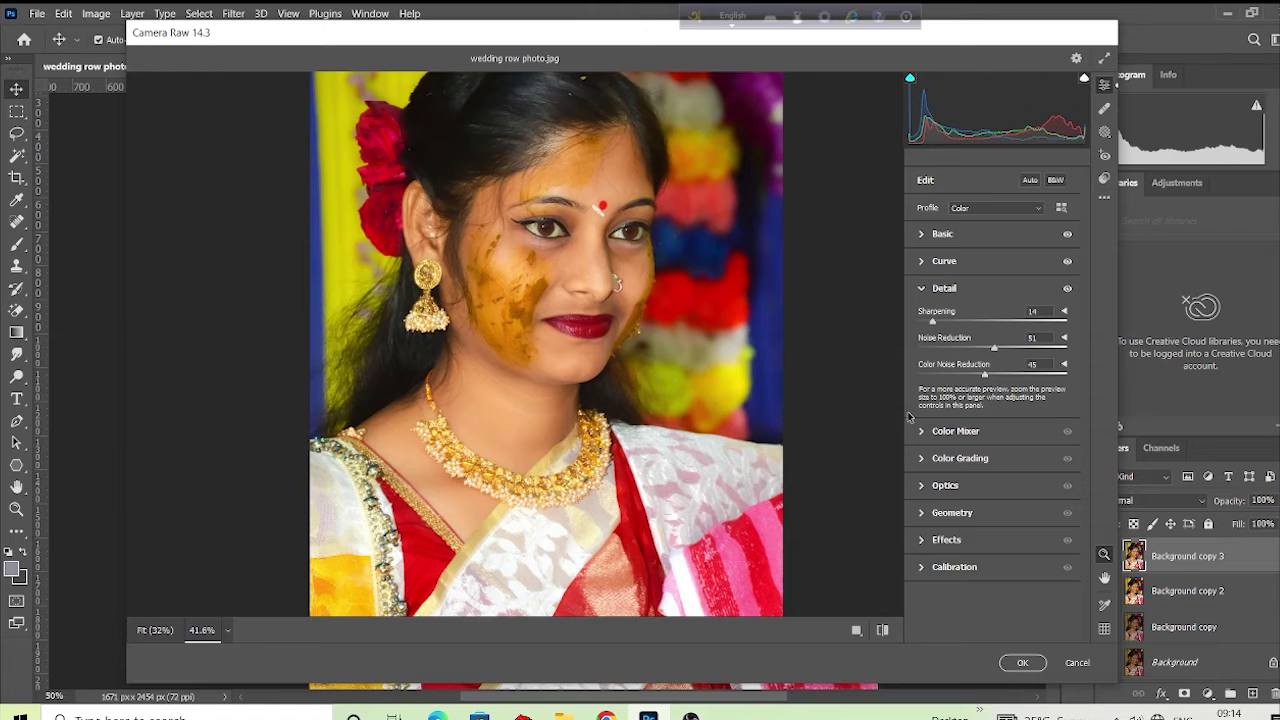
left_click(922, 432)
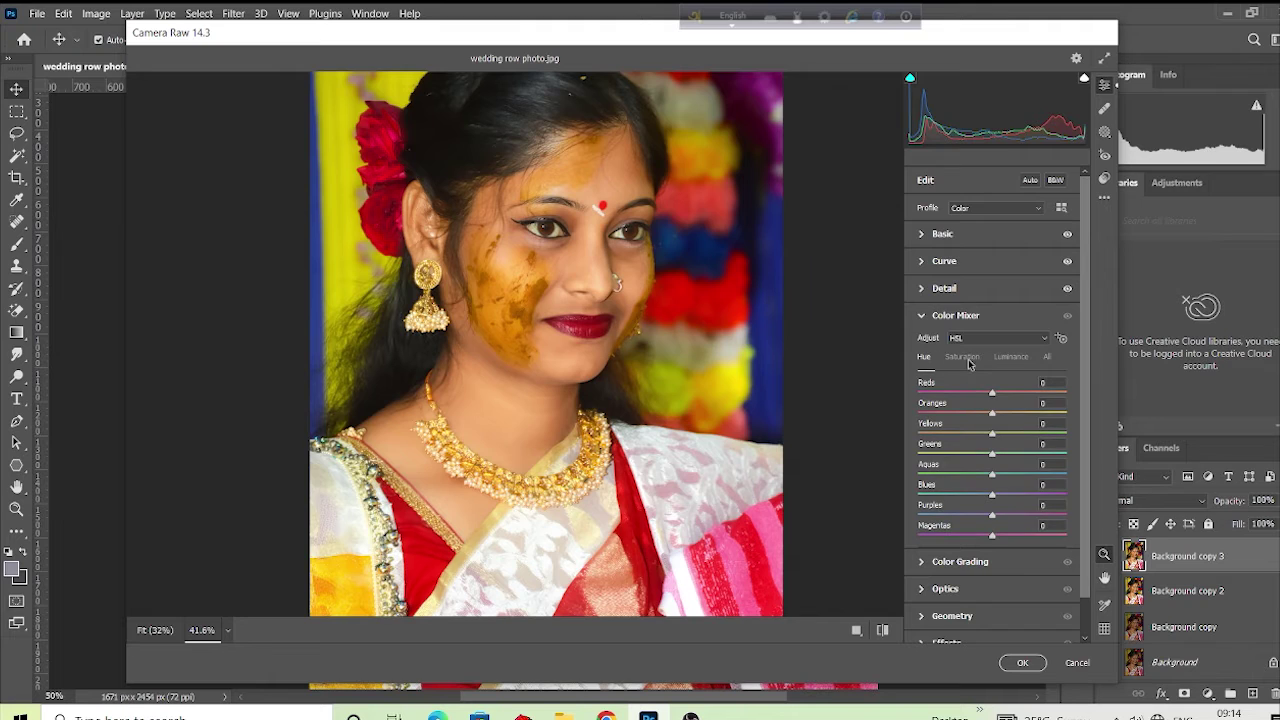
left_click_drag(993, 395, 986, 395)
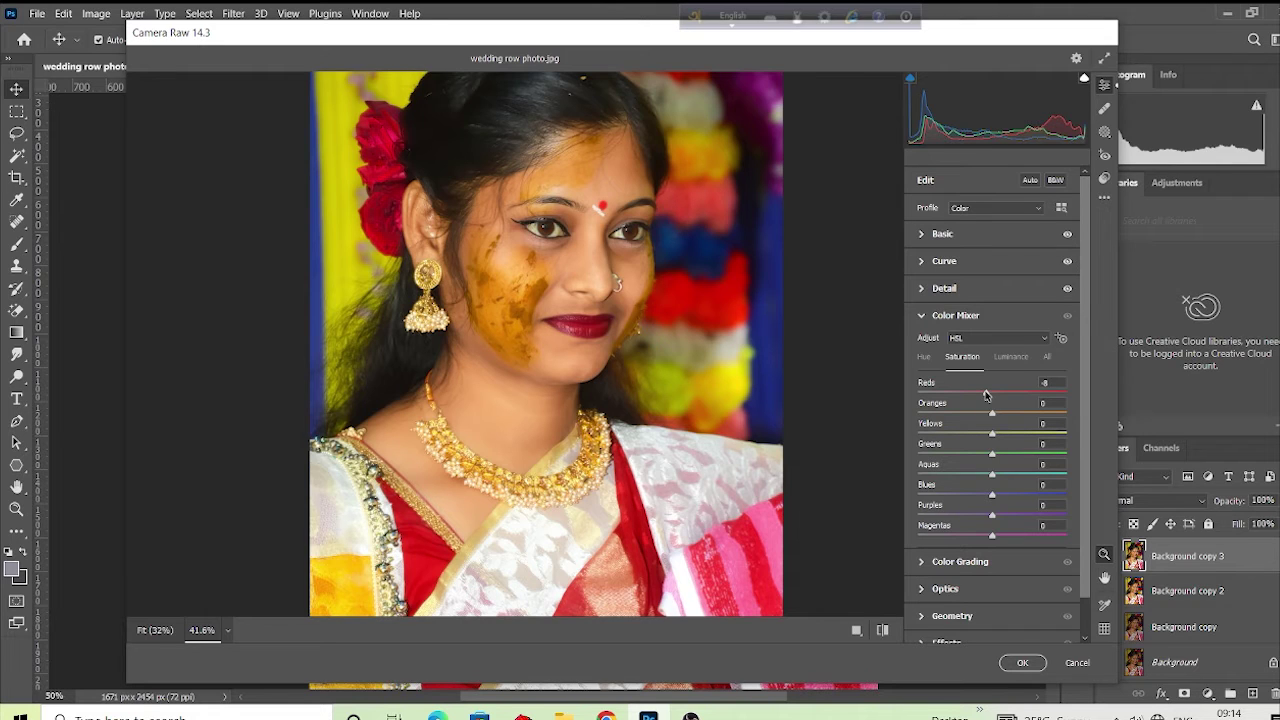
left_click_drag(986, 395, 998, 398)
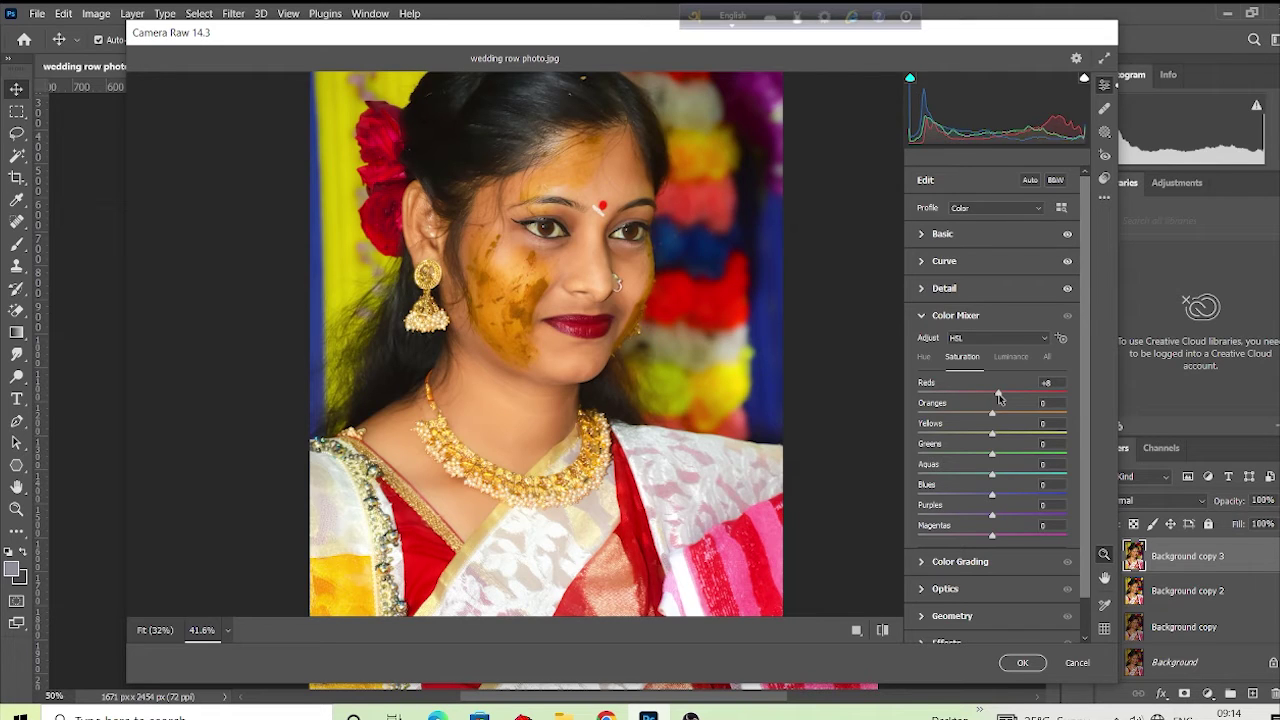
left_click(926, 359)
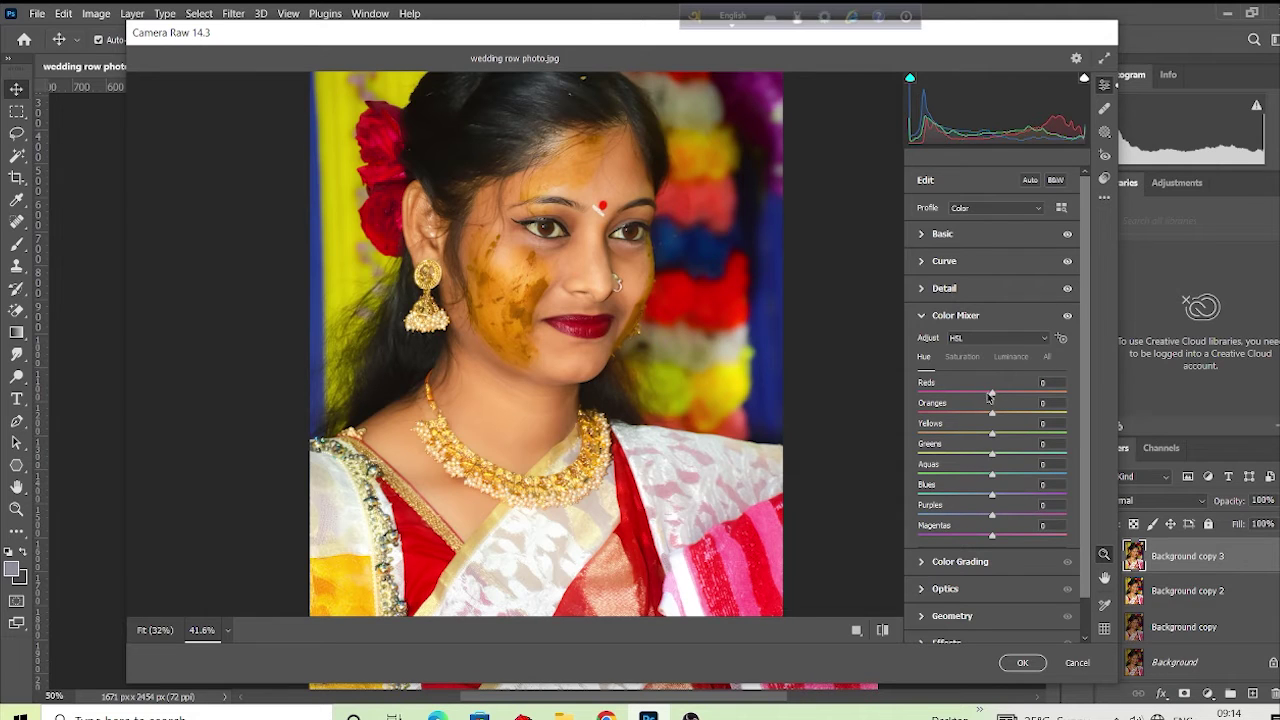
left_click_drag(993, 397, 954, 394)
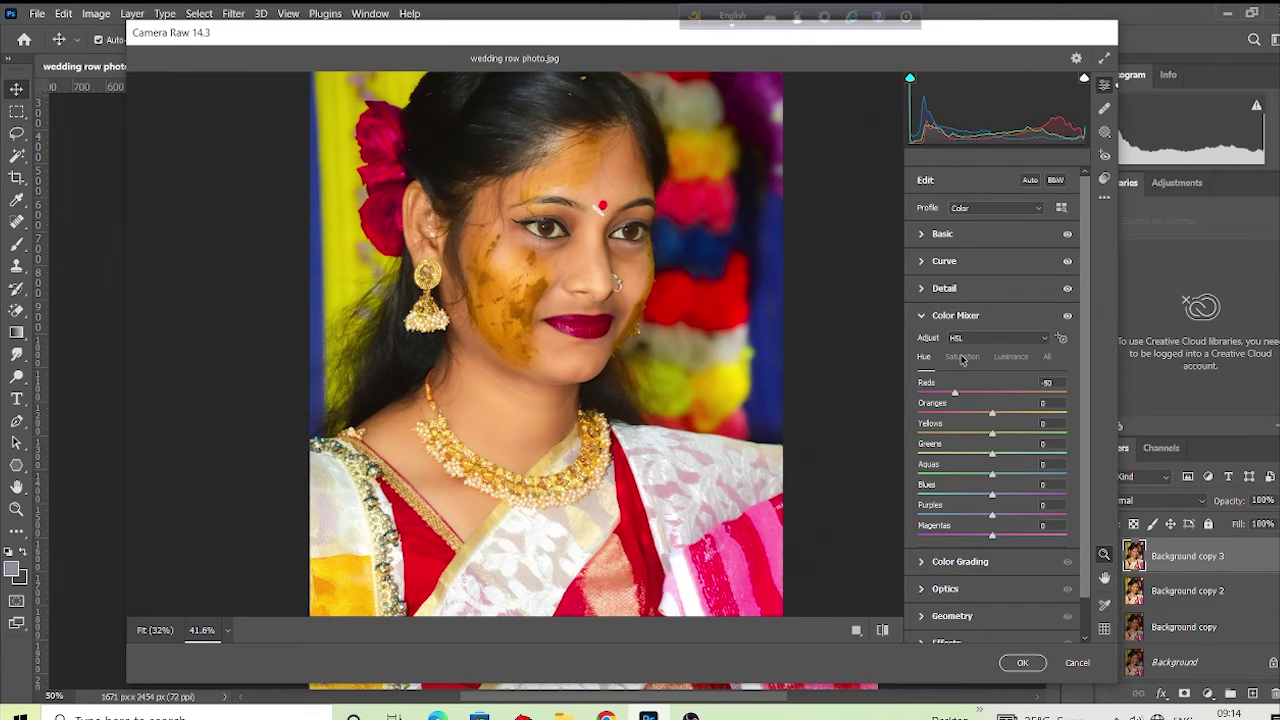
left_click(962, 358)
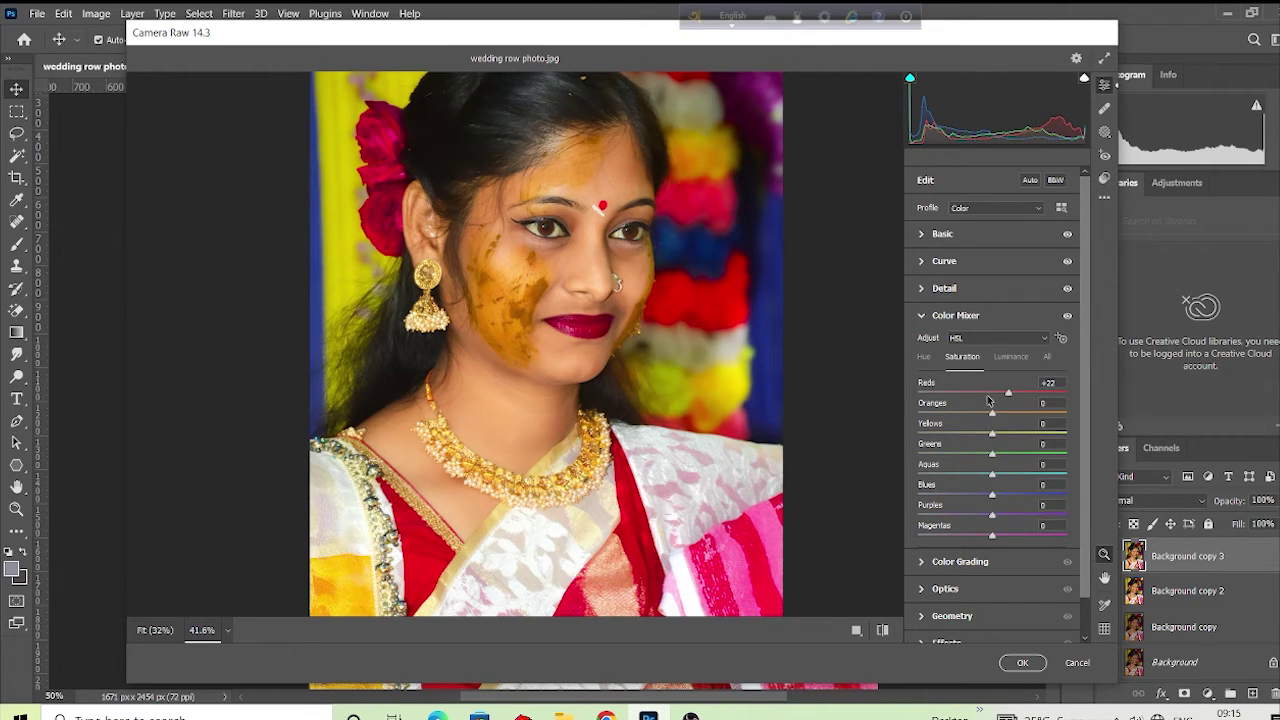
left_click_drag(1008, 396, 1006, 392)
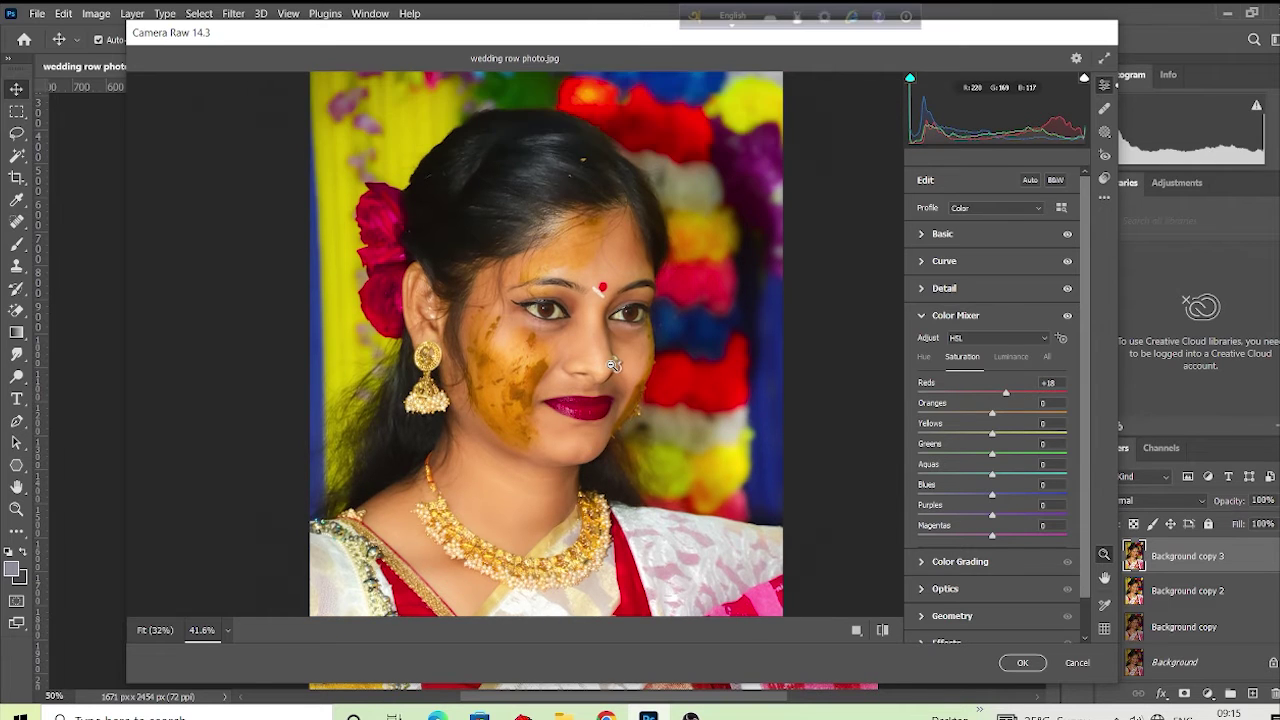
- Reduce the skin's colour intensity by setting Oranges saturation to -17 and Yellows saturation to -3
left_click_drag(993, 414, 988, 418)
left_click_drag(995, 437, 1009, 437)
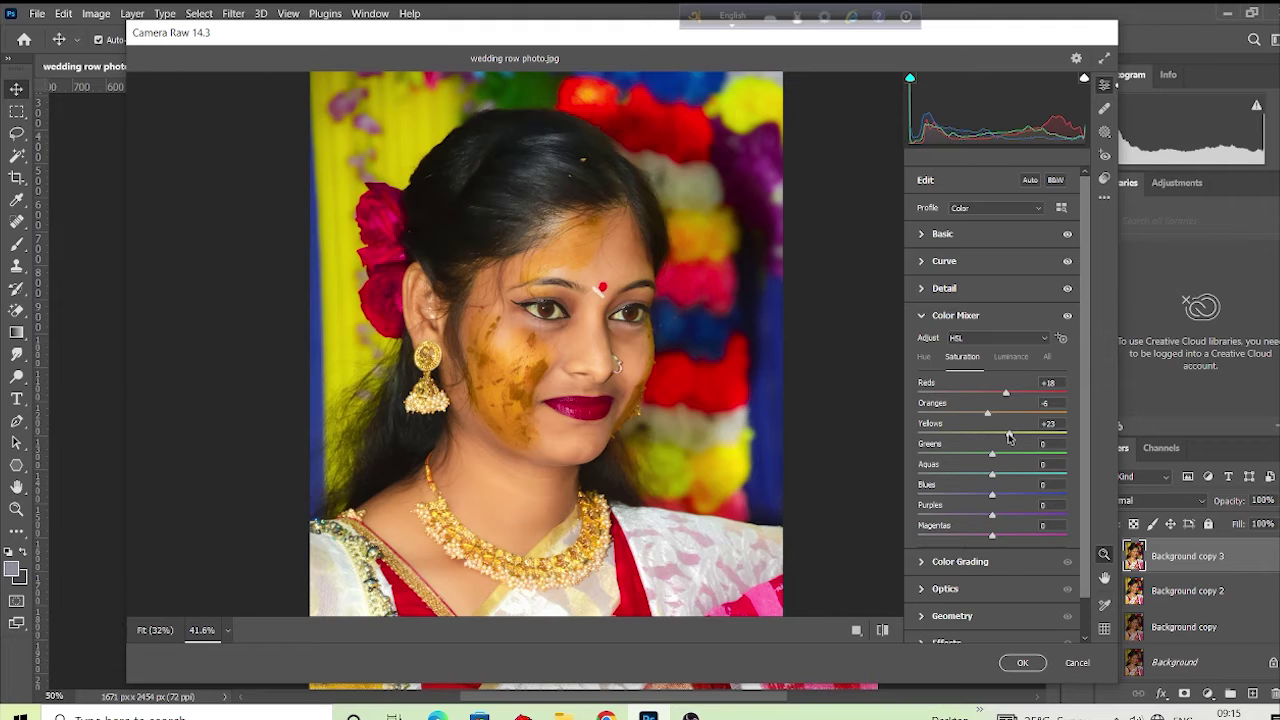
left_click_drag(1009, 437, 992, 433)
left_click_drag(995, 417, 993, 421)
left_click_drag(993, 418, 980, 417)
scroll(583, 432, "up", 2)
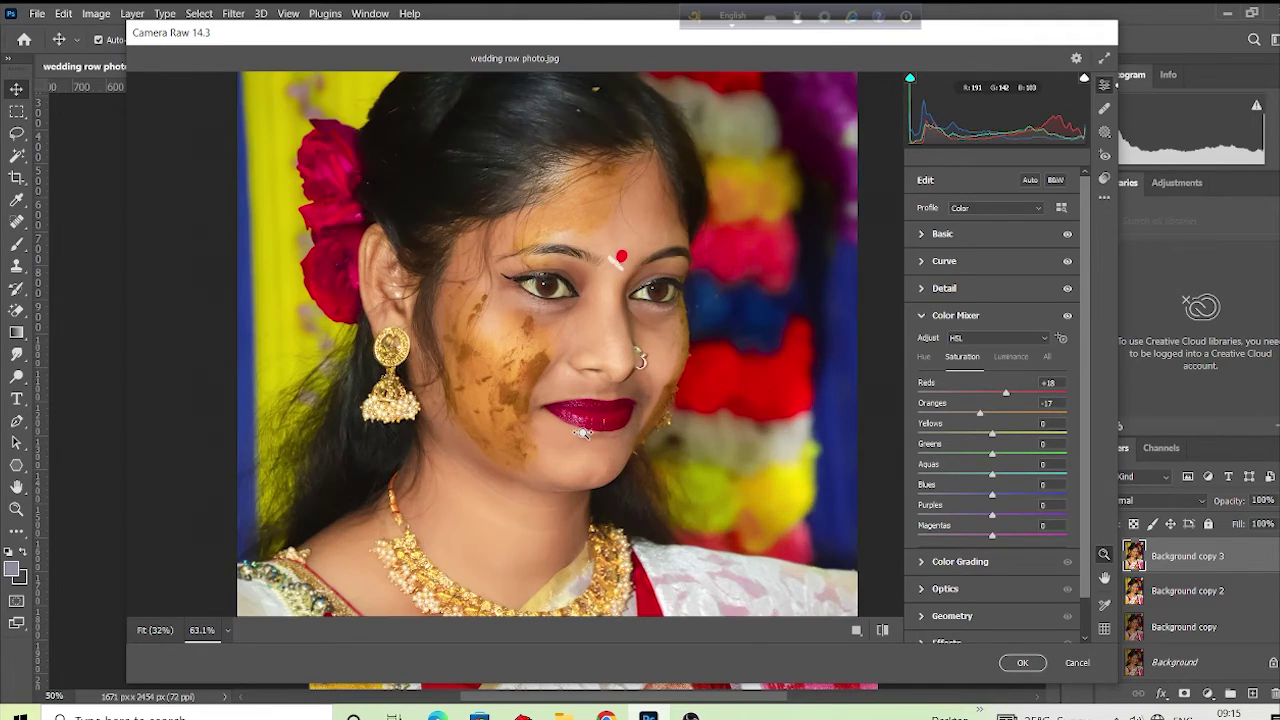
scroll(583, 432, "up", 3)
scroll(625, 445, "down", 3)
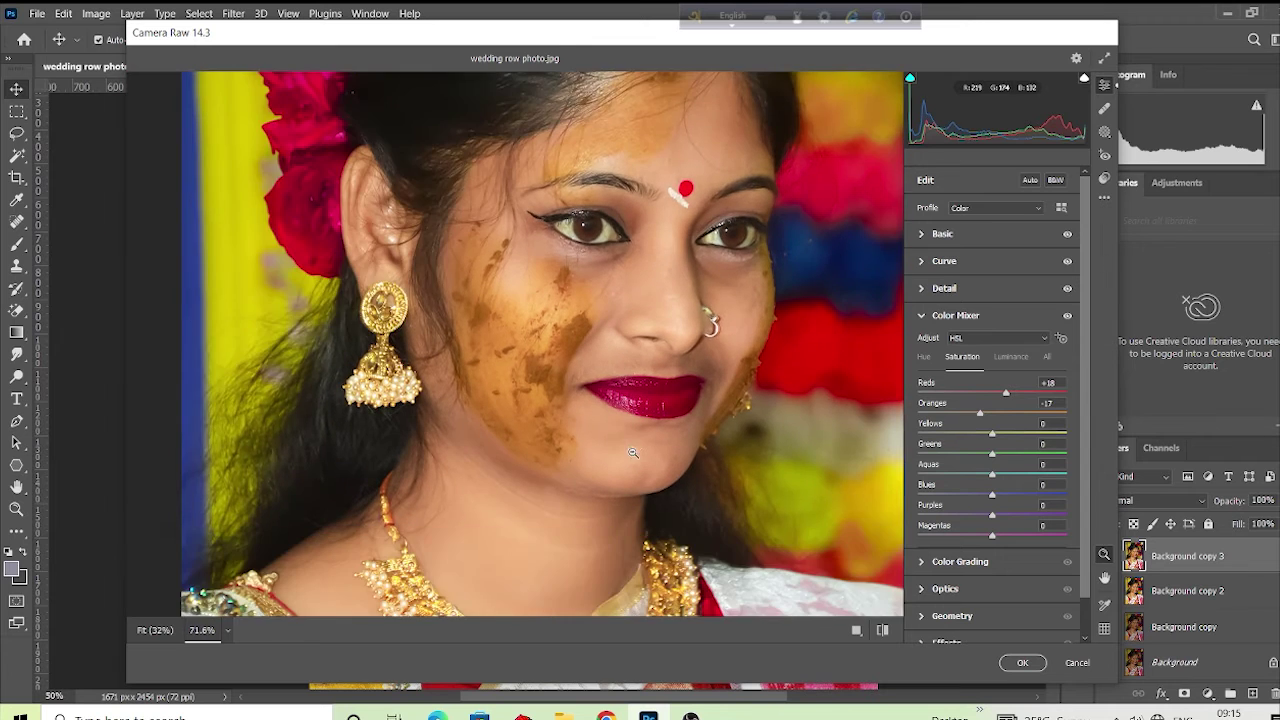
scroll(633, 453, "down", 3)
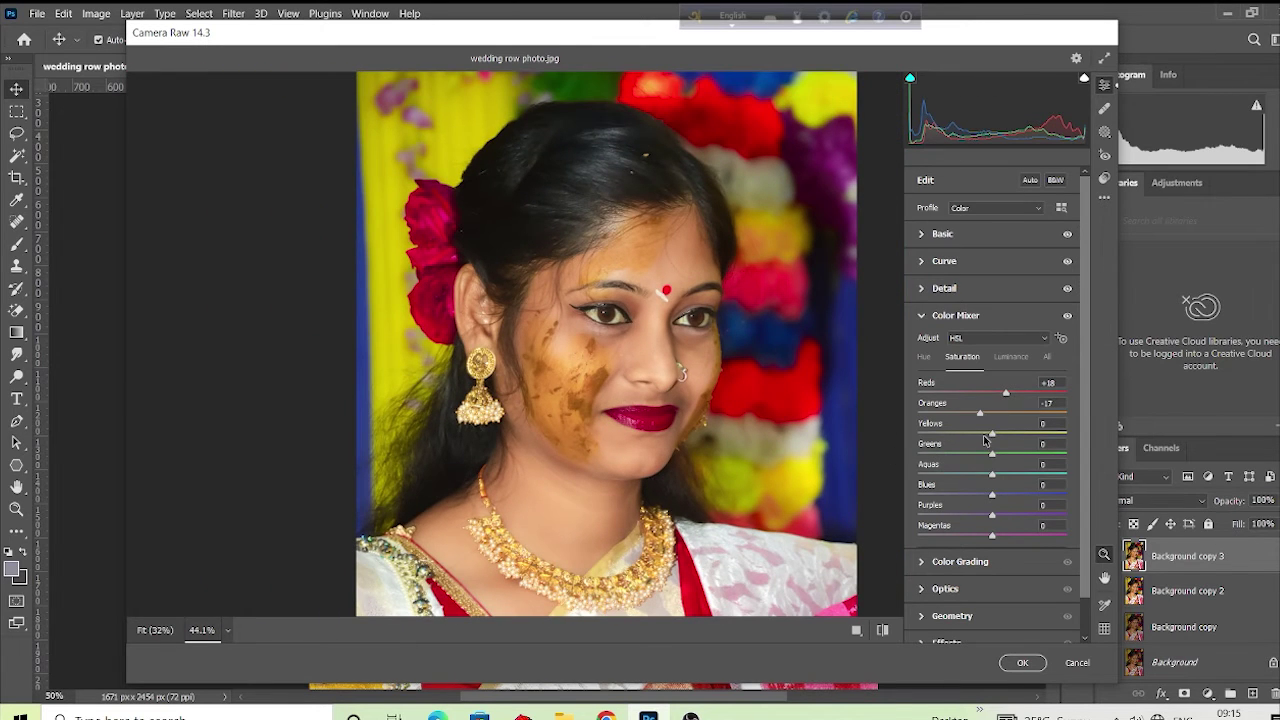
mouse_move(990, 434)
left_mouse_down()
mouse_move(922, 430)
mouse_move(990, 447)
left_mouse_up()
- Set the Aquas saturation to +6 and the Magentas saturation to -28
scroll(585, 400, "down", 5)
scroll(585, 400, "down", 2)
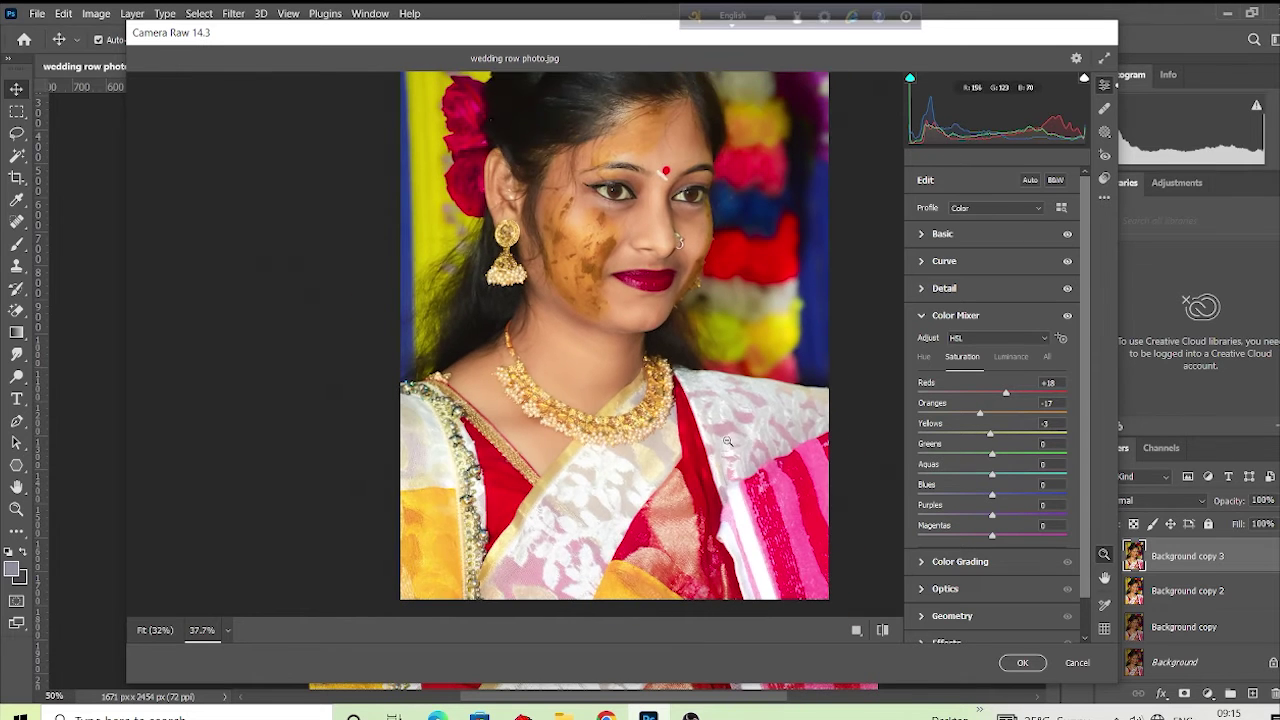
mouse_move(992, 479)
left_mouse_down()
mouse_move(905, 463)
mouse_move(997, 484)
left_mouse_up()
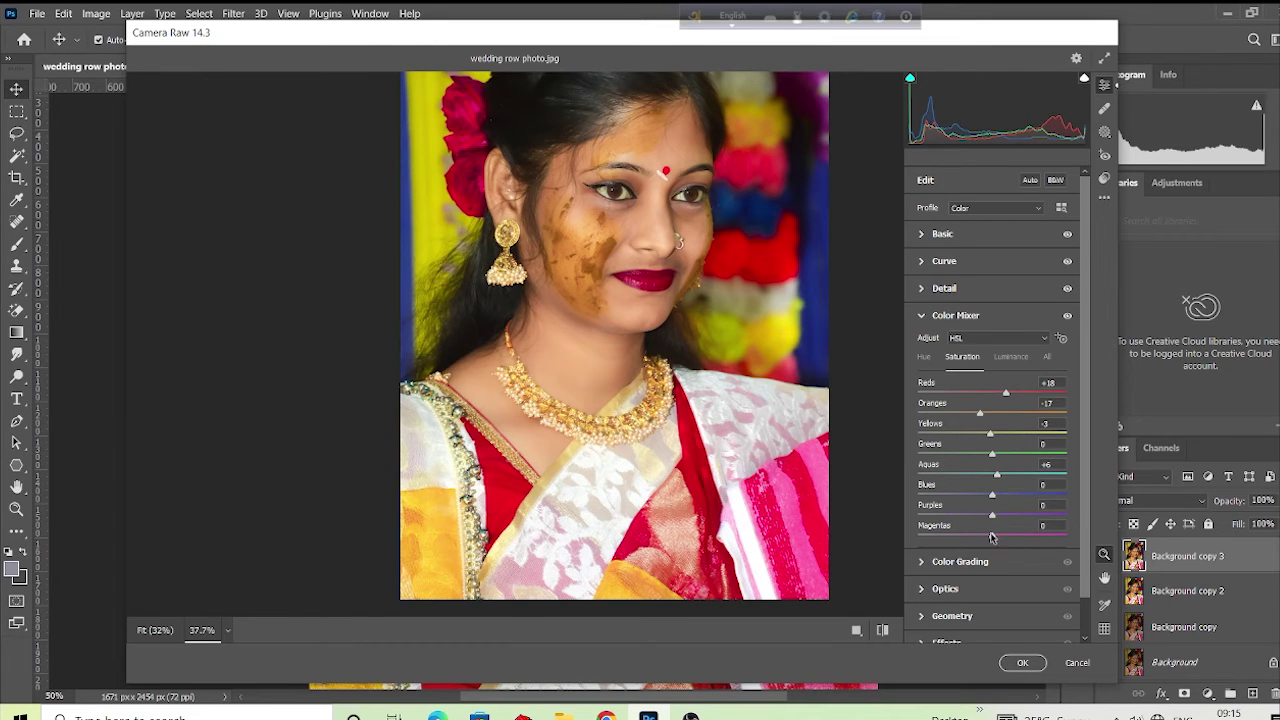
mouse_move(991, 537)
left_mouse_down()
mouse_move(1026, 535)
mouse_move(970, 530)
left_mouse_up()
scroll(586, 411, "up", 2)
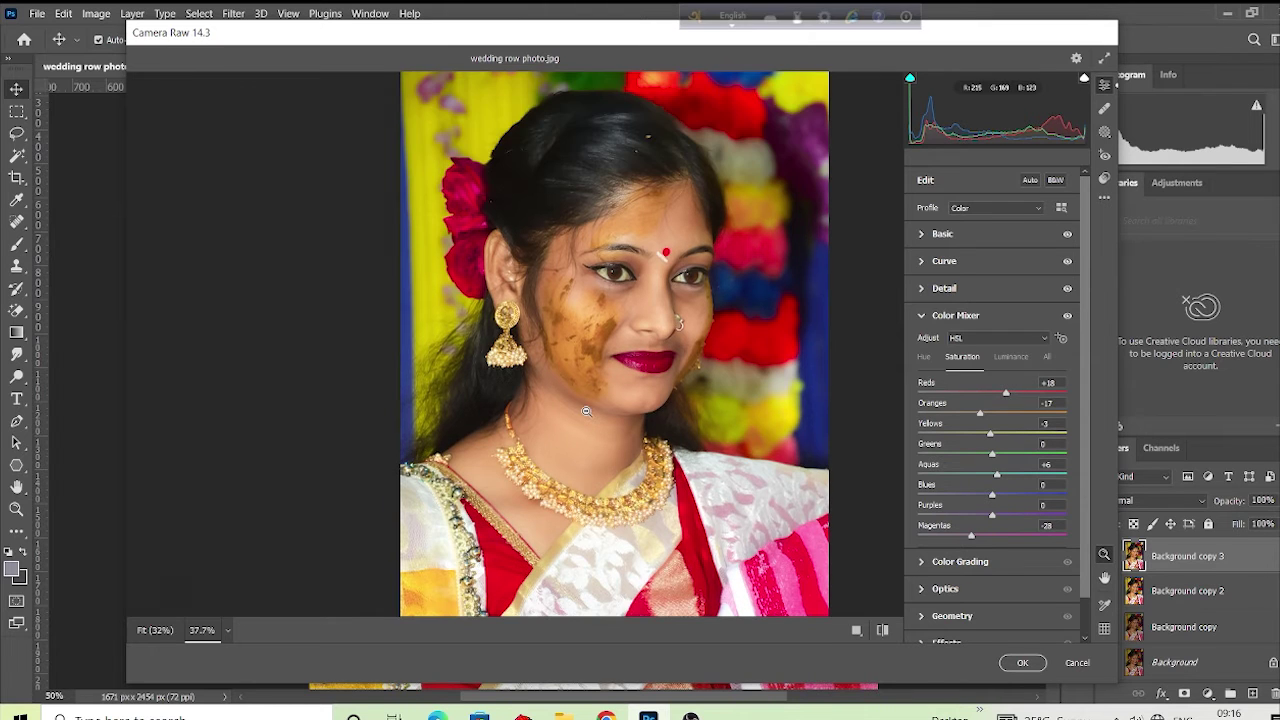
- Set Color Grading to Blending 55 and Balance +20, and tint the midtones blue at hue 214, saturation 15
scroll(914, 530, "down", 1)
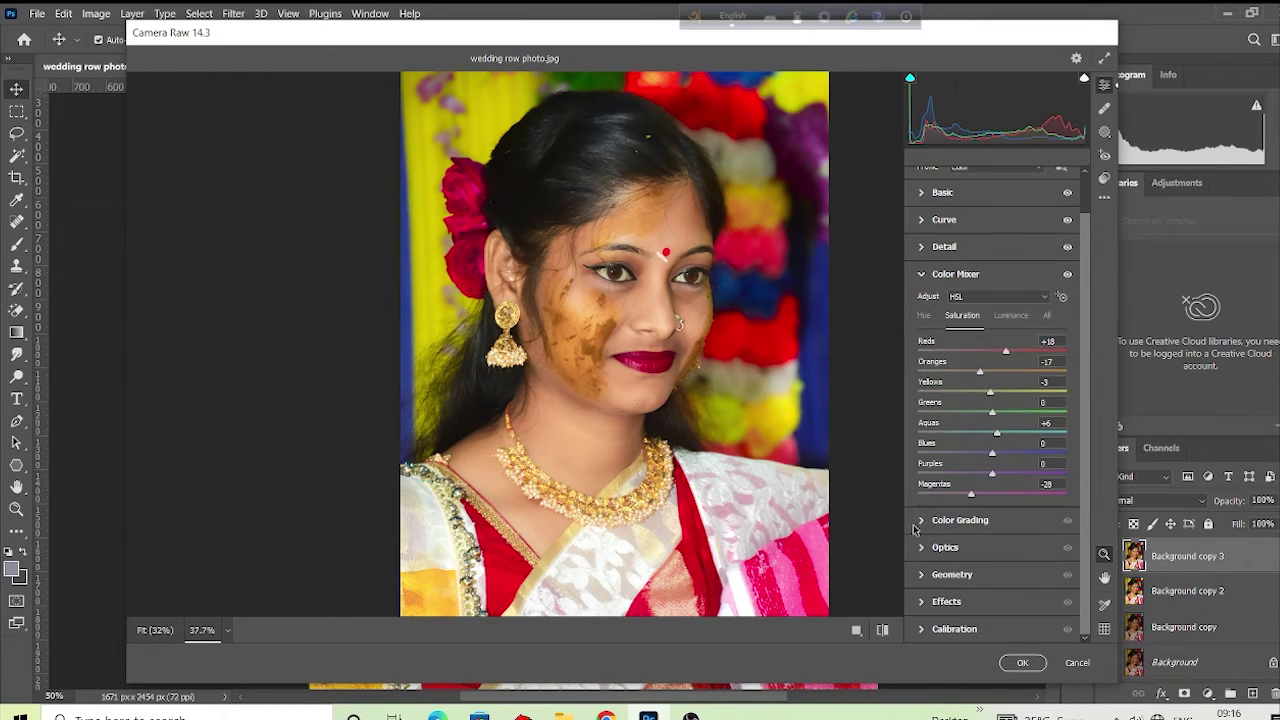
left_click(924, 521)
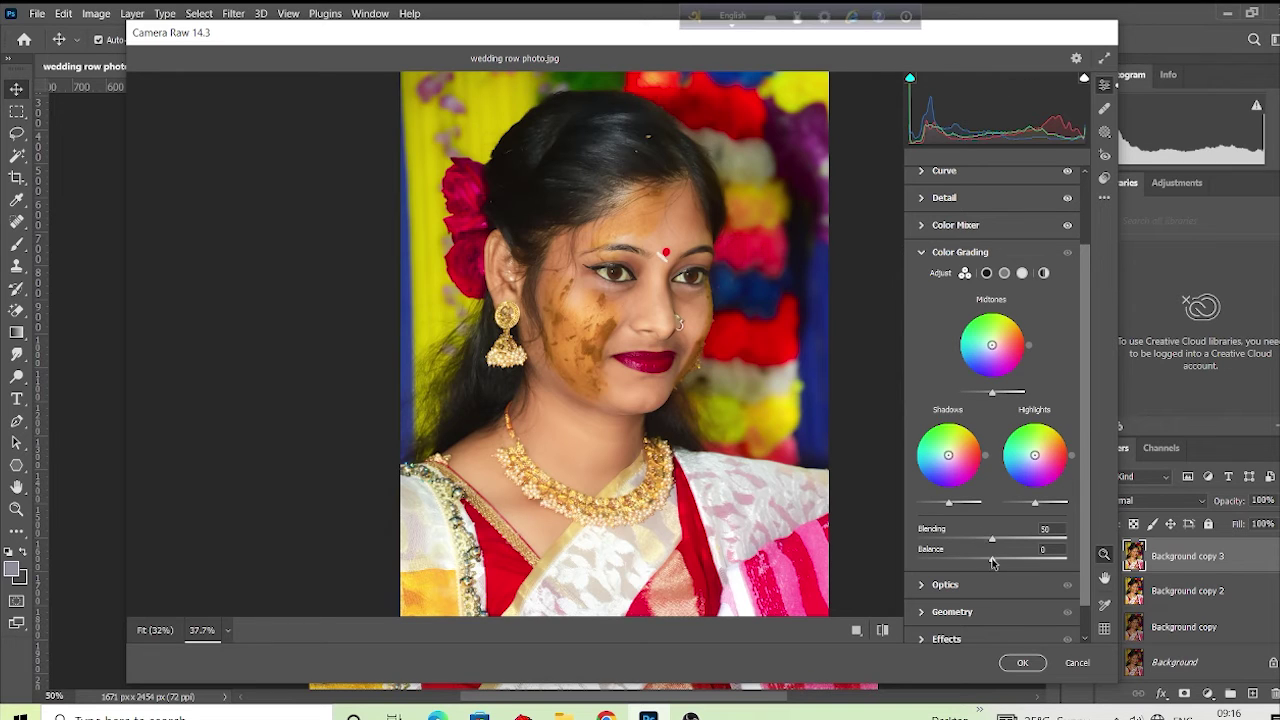
mouse_move(993, 562)
left_mouse_down()
mouse_move(1020, 559)
mouse_move(999, 545)
left_mouse_up()
left_click_drag(992, 346, 988, 347)
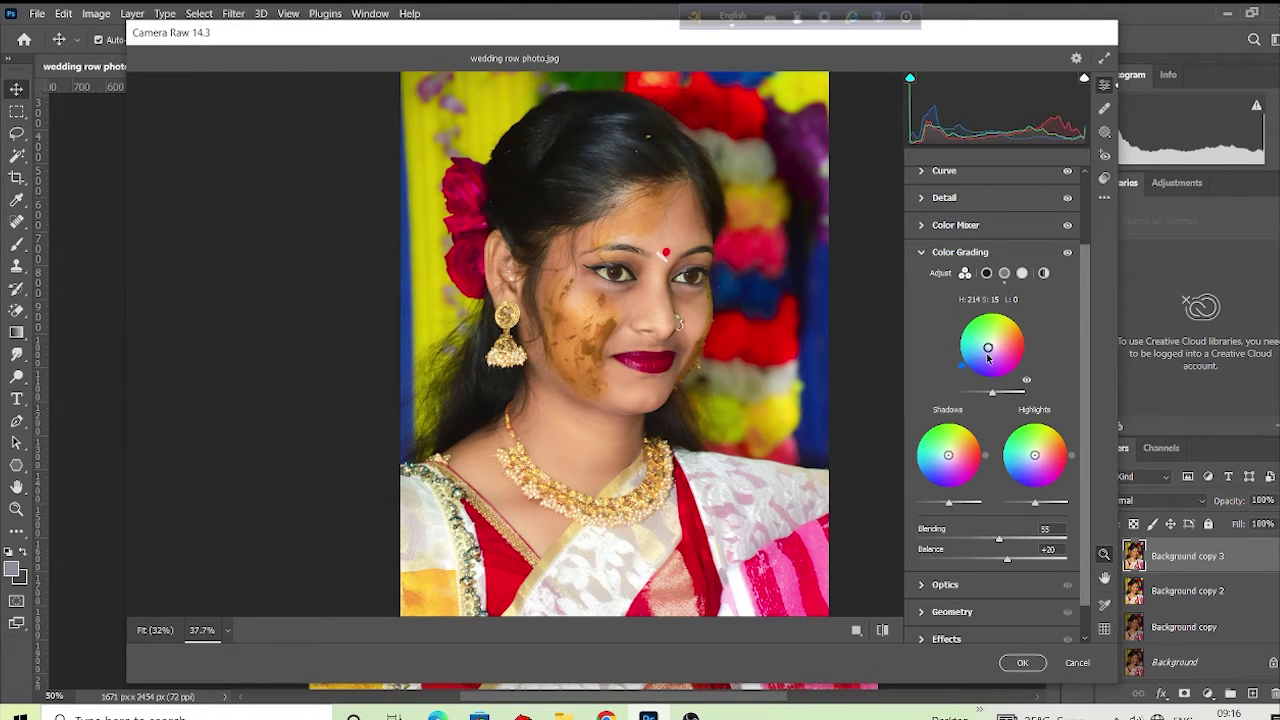
- Apply a warm global colour grade with Hue 21, Saturation 9 and Luminance +17
left_click(1044, 275)
left_click_drag(992, 392, 997, 390)
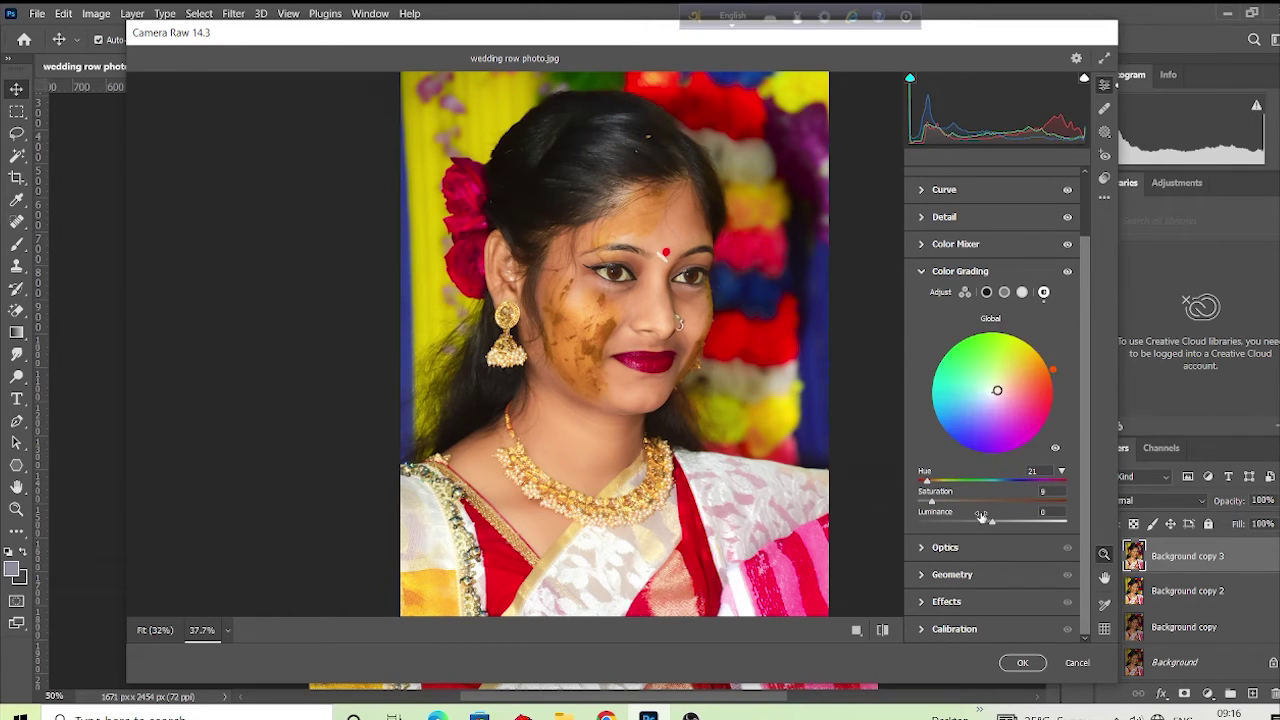
mouse_move(992, 522)
left_mouse_down()
mouse_move(950, 524)
mouse_move(1007, 526)
left_mouse_up()
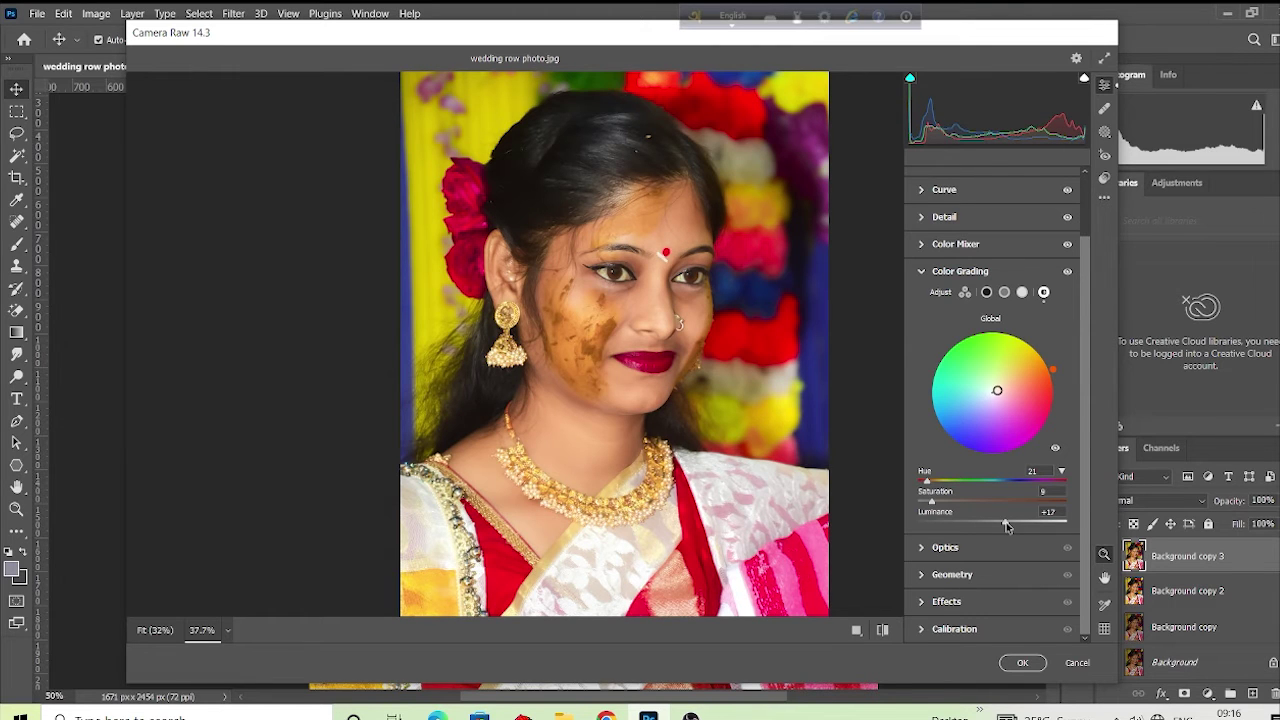
- Set the Optics Vignette to -11 after trying a negative Distortion and resetting it to 0
left_click(921, 547)
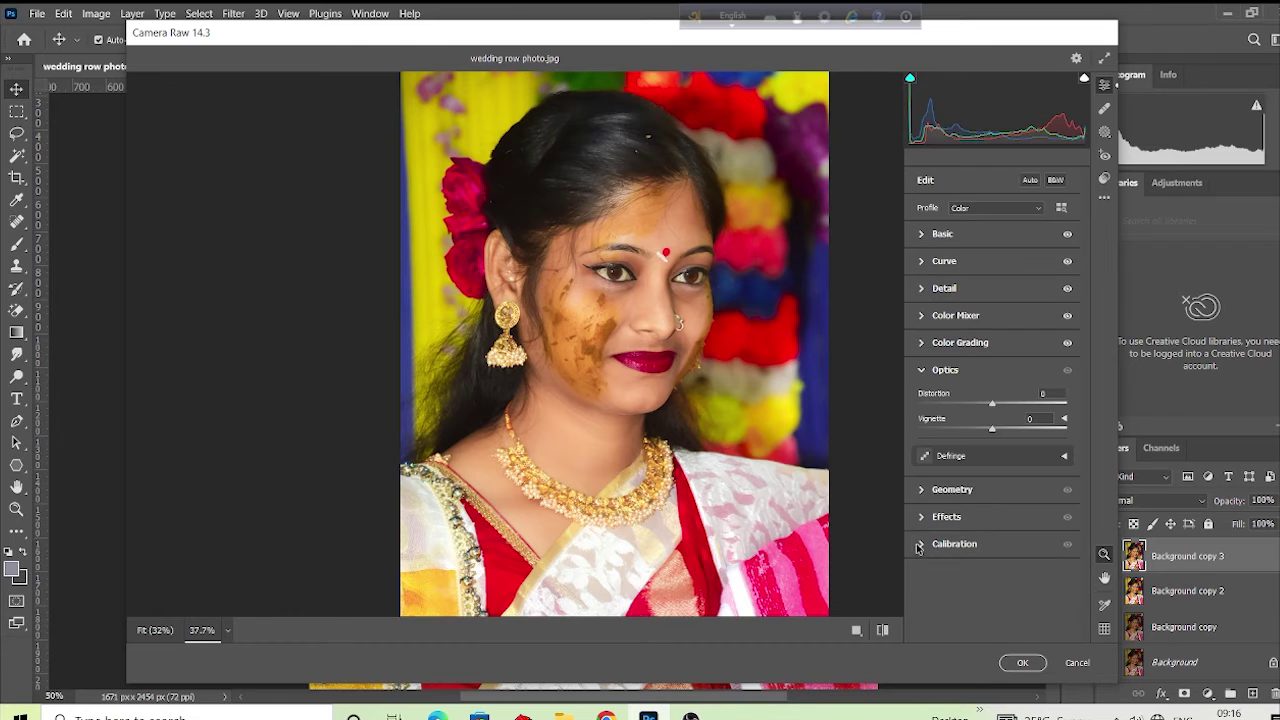
left_click_drag(992, 404, 971, 404)
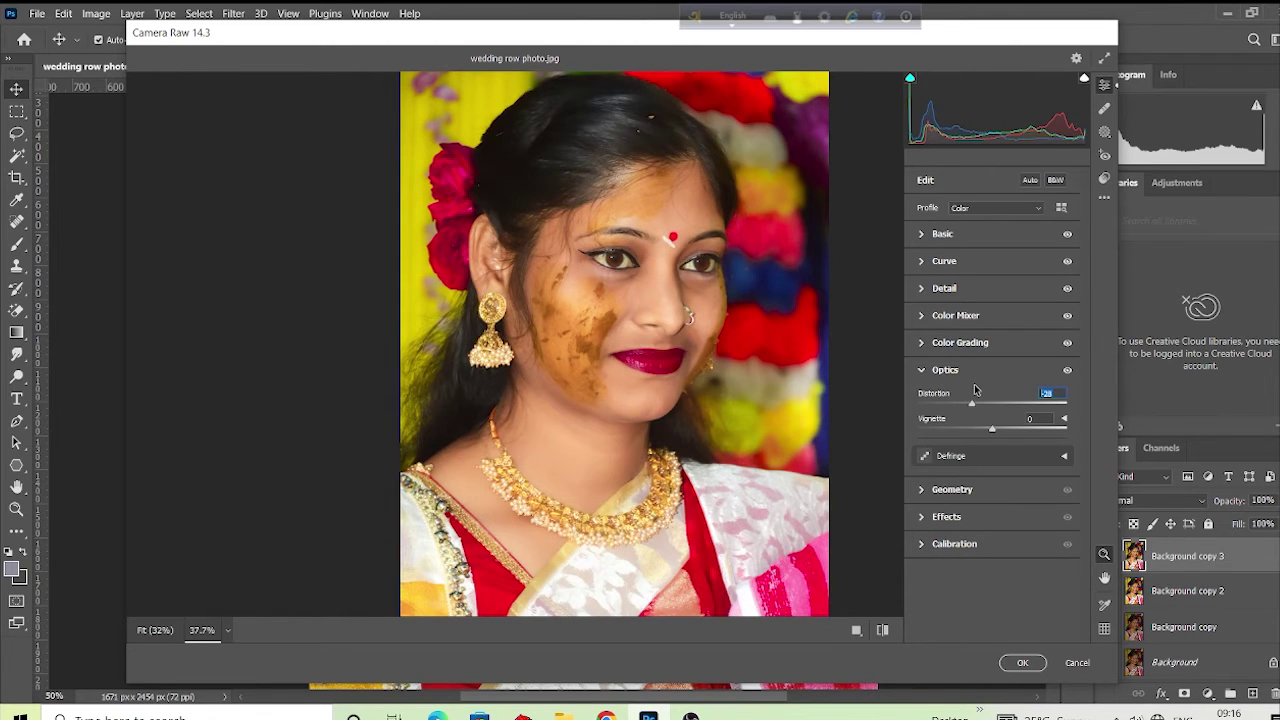
double_click(972, 402)
mouse_move(993, 432)
left_mouse_down()
mouse_move(1014, 431)
mouse_move(969, 426)
mouse_move(984, 428)
left_mouse_up()
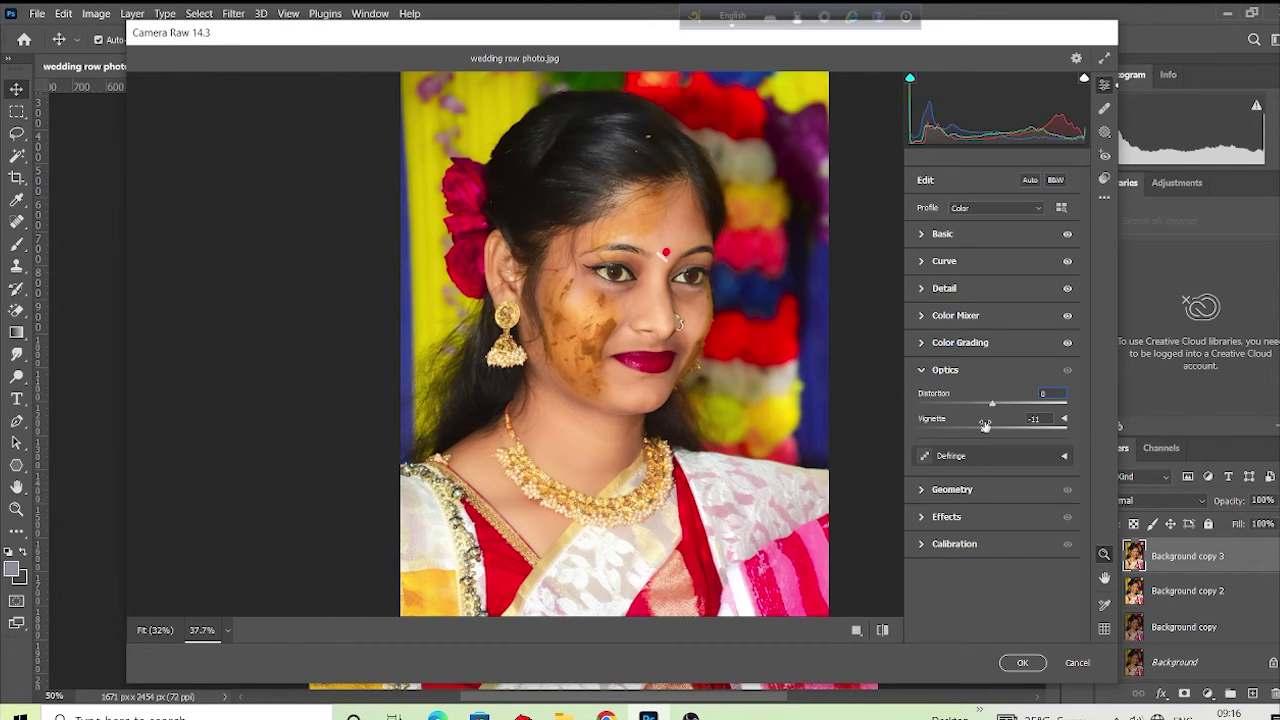
- Darken the photo's edges with an Effects Vignetting of -17 and apply the Camera Raw edits
left_click(921, 494)
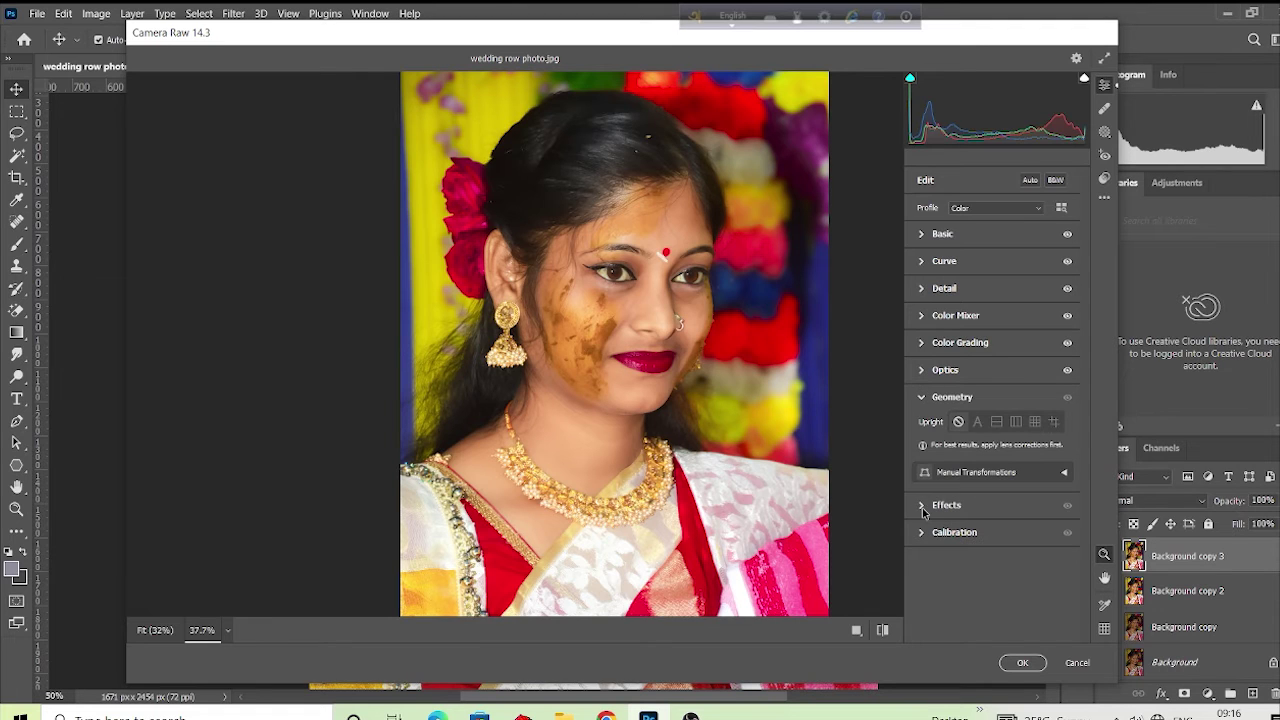
left_click(923, 508)
left_click_drag(993, 487, 980, 487)
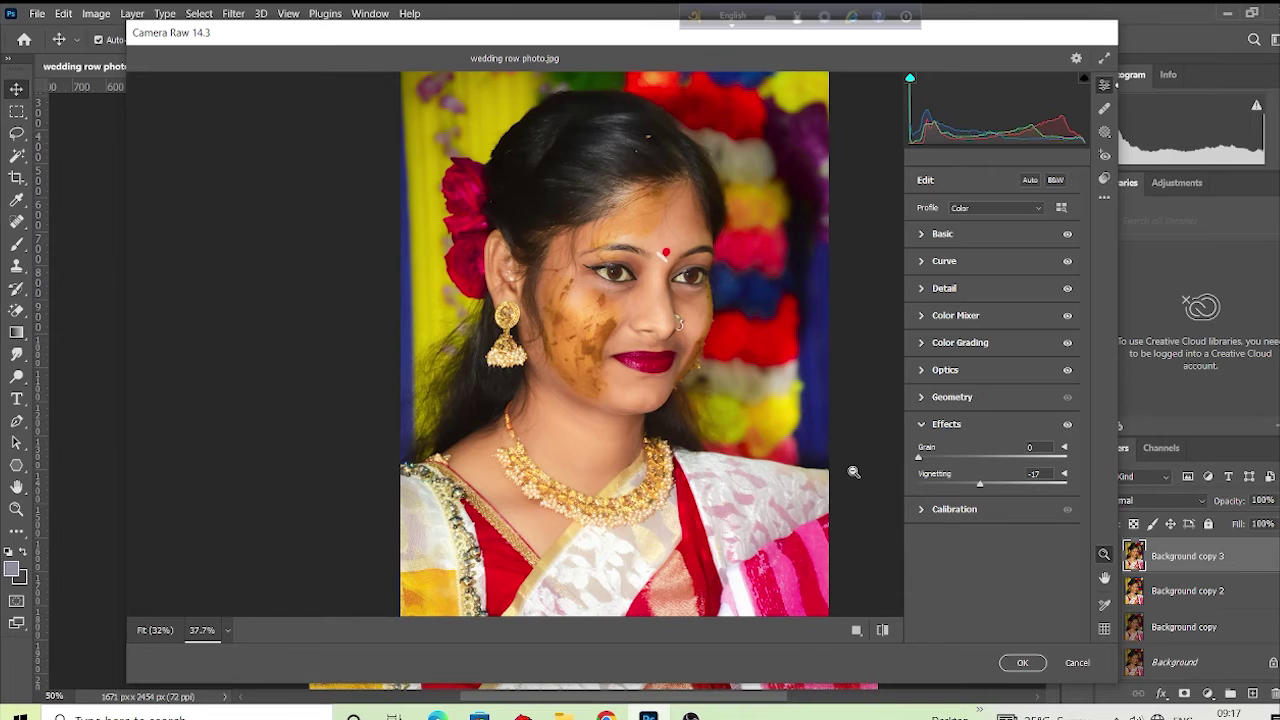
left_click(1021, 663)
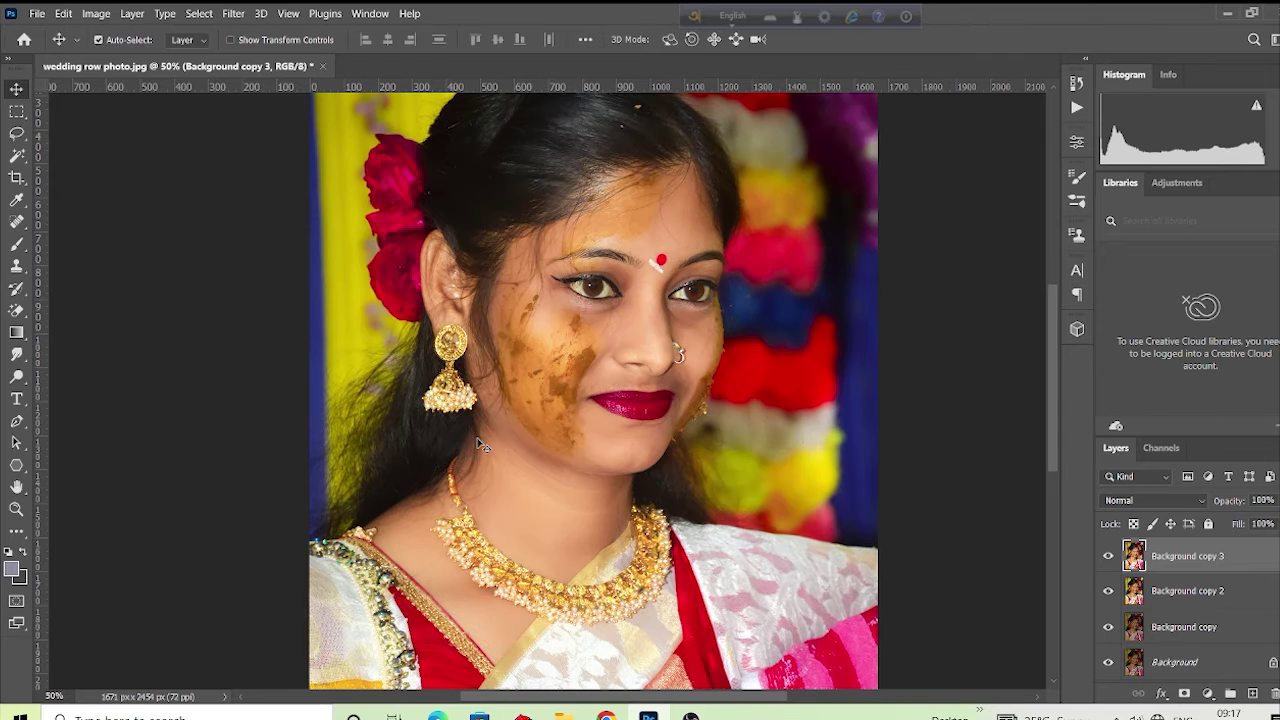
- Compare the portrait with and without the Background copy 3 layer, and duplicate that layer
left_click(1108, 555)
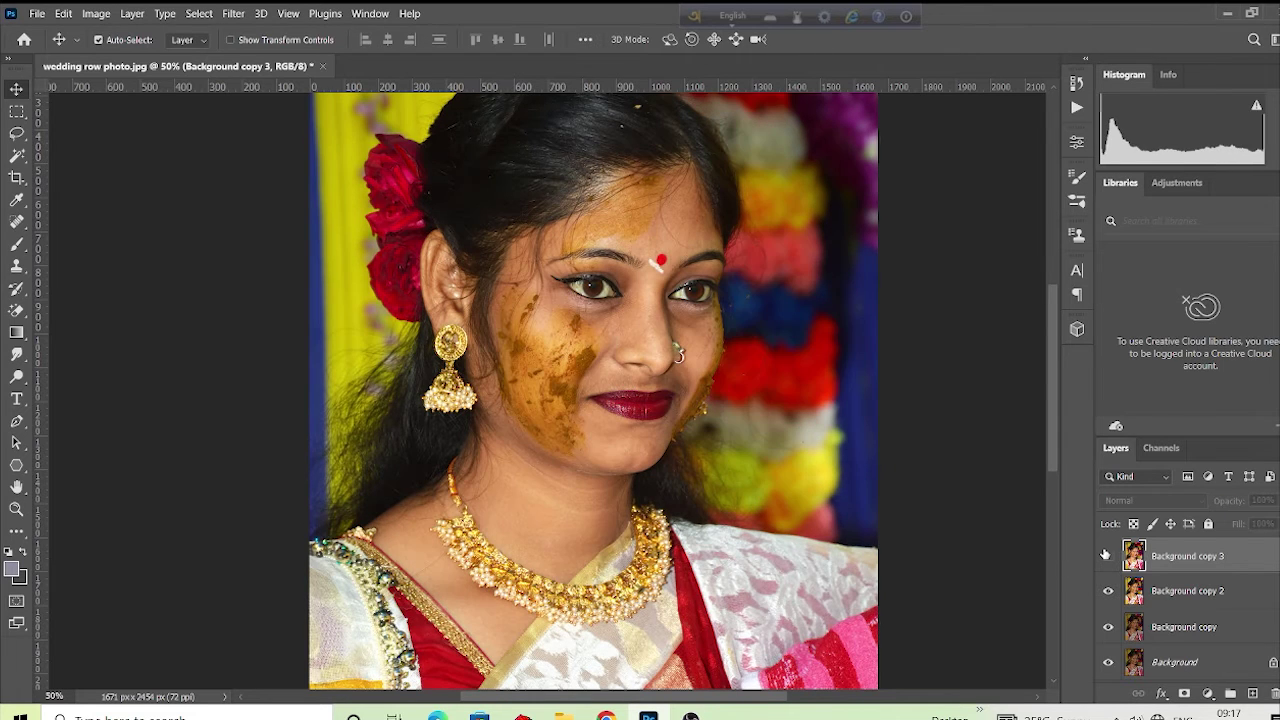
left_click(1108, 555)
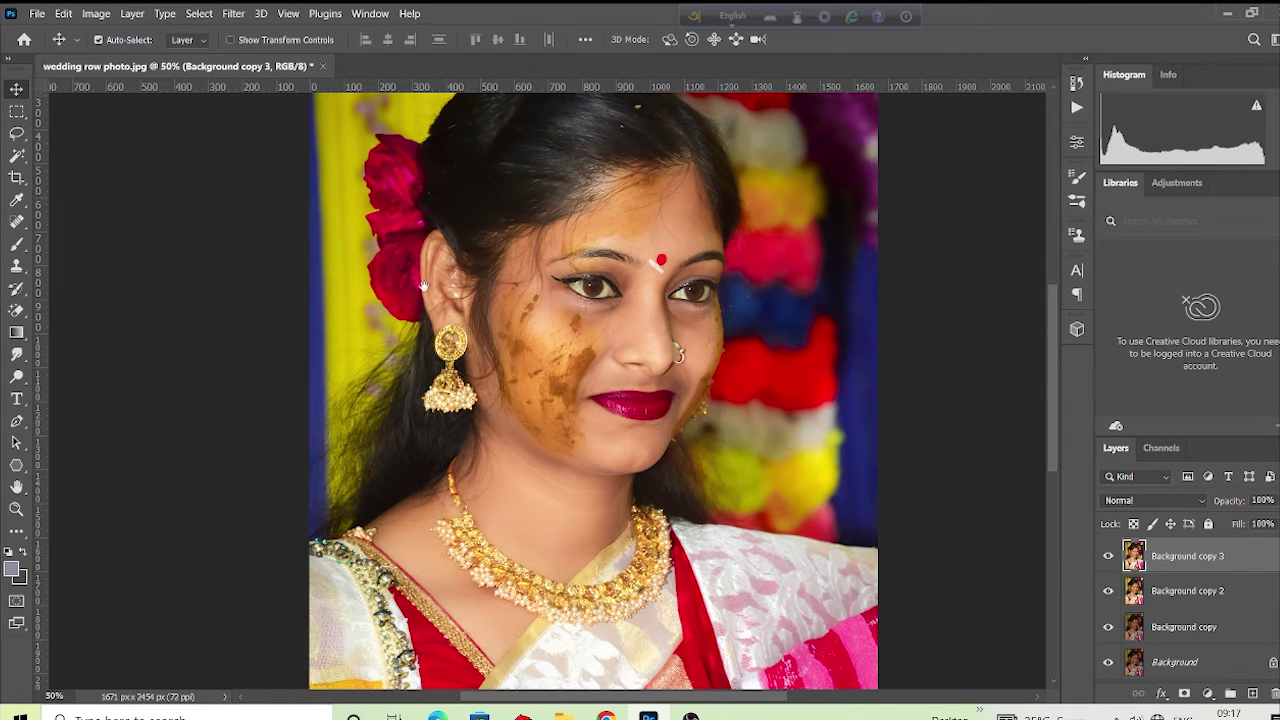
left_click_drag(424, 286, 456, 363)
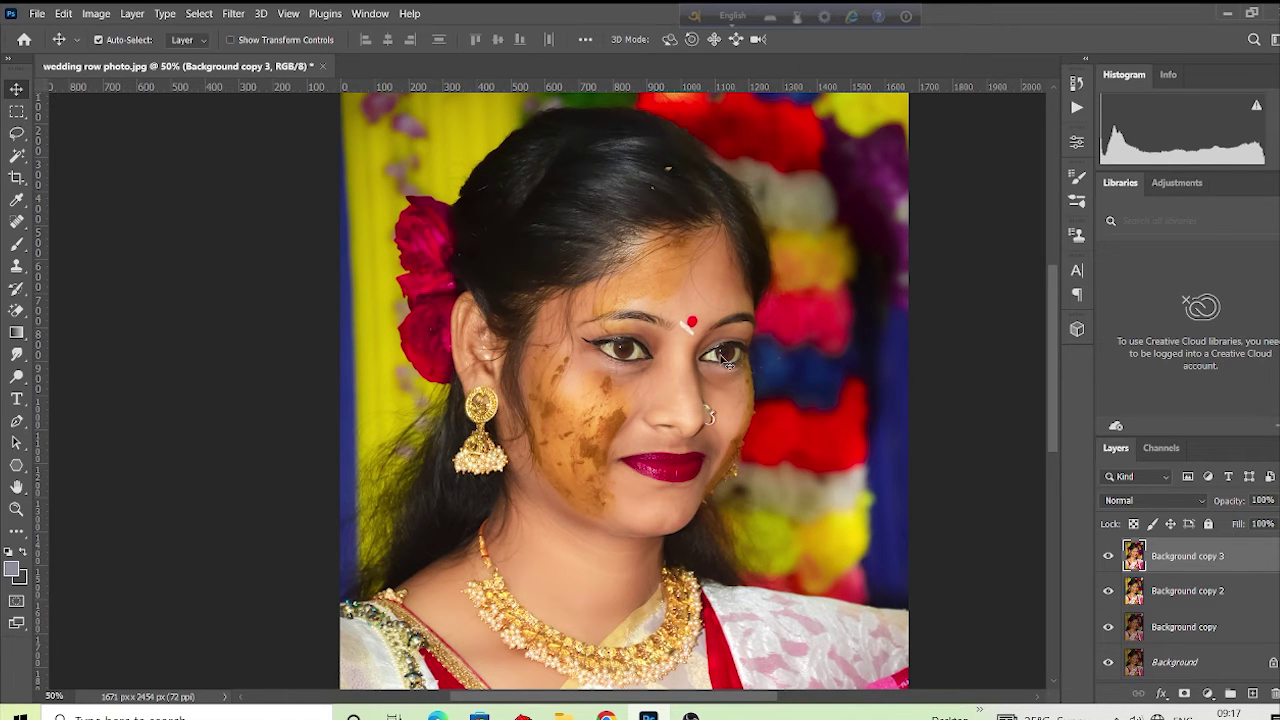
key("ctrl+plus")
key("ctrl+plus")
key("ctrl+plus")
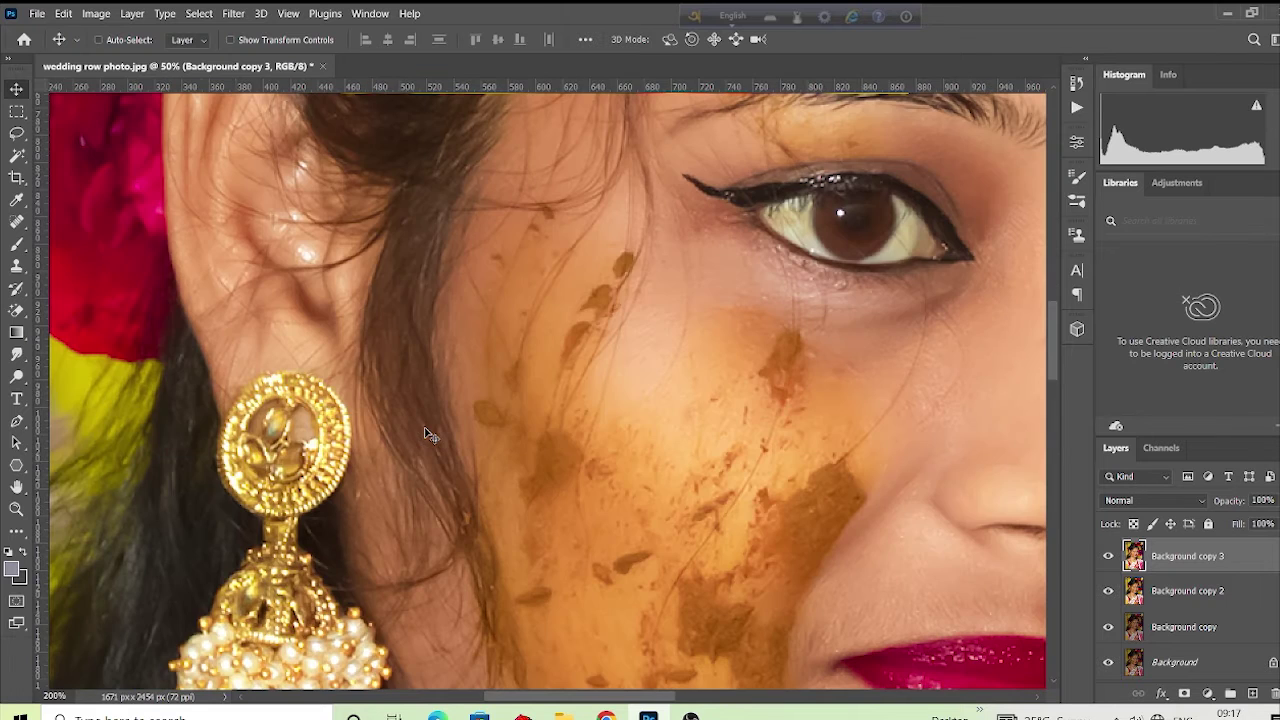
left_click_drag(919, 262, 389, 483)
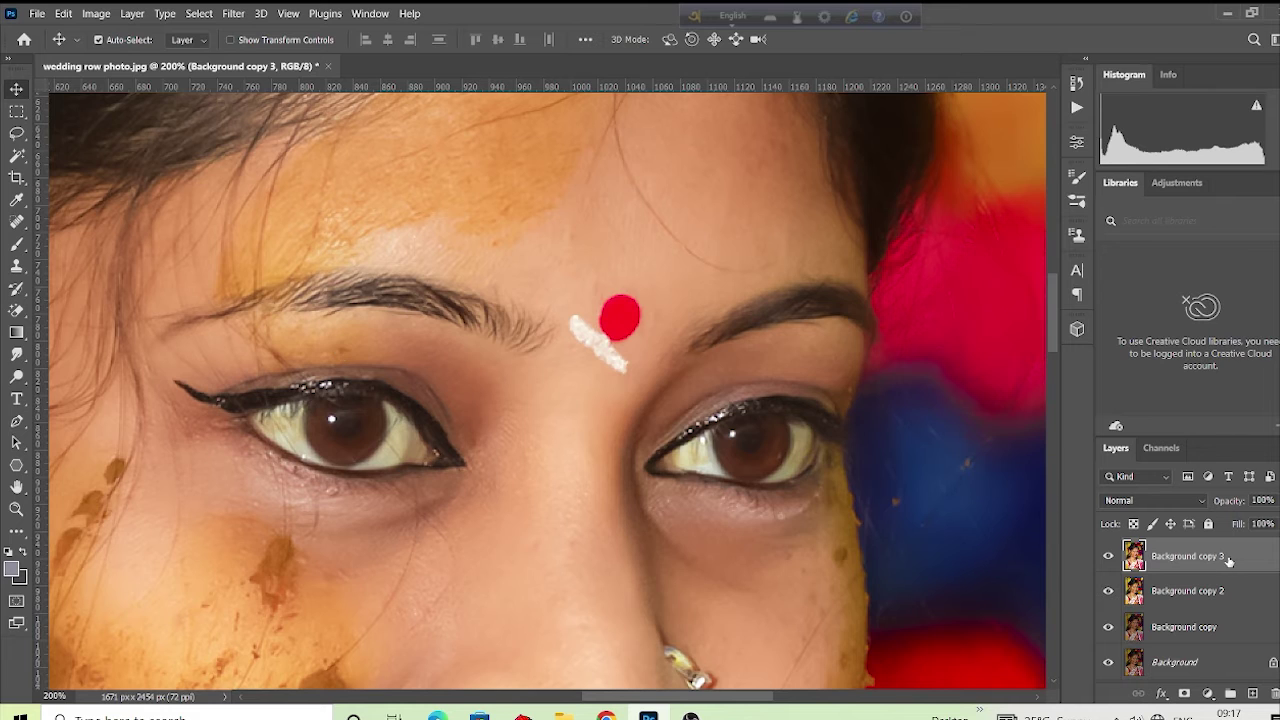
left_click_drag(1229, 562, 1252, 693)
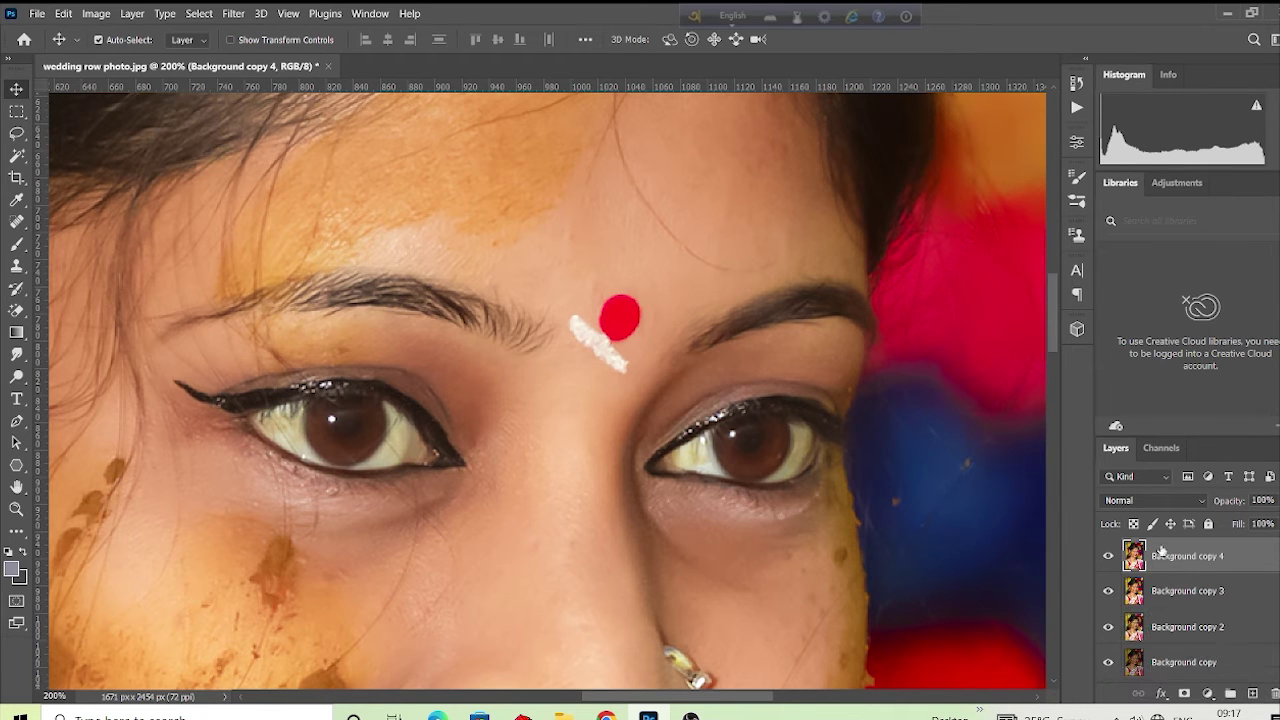
- Draw a lasso selection around the iris of the eye nearer the earring on the Background copy 4 layer
left_click(16, 133)
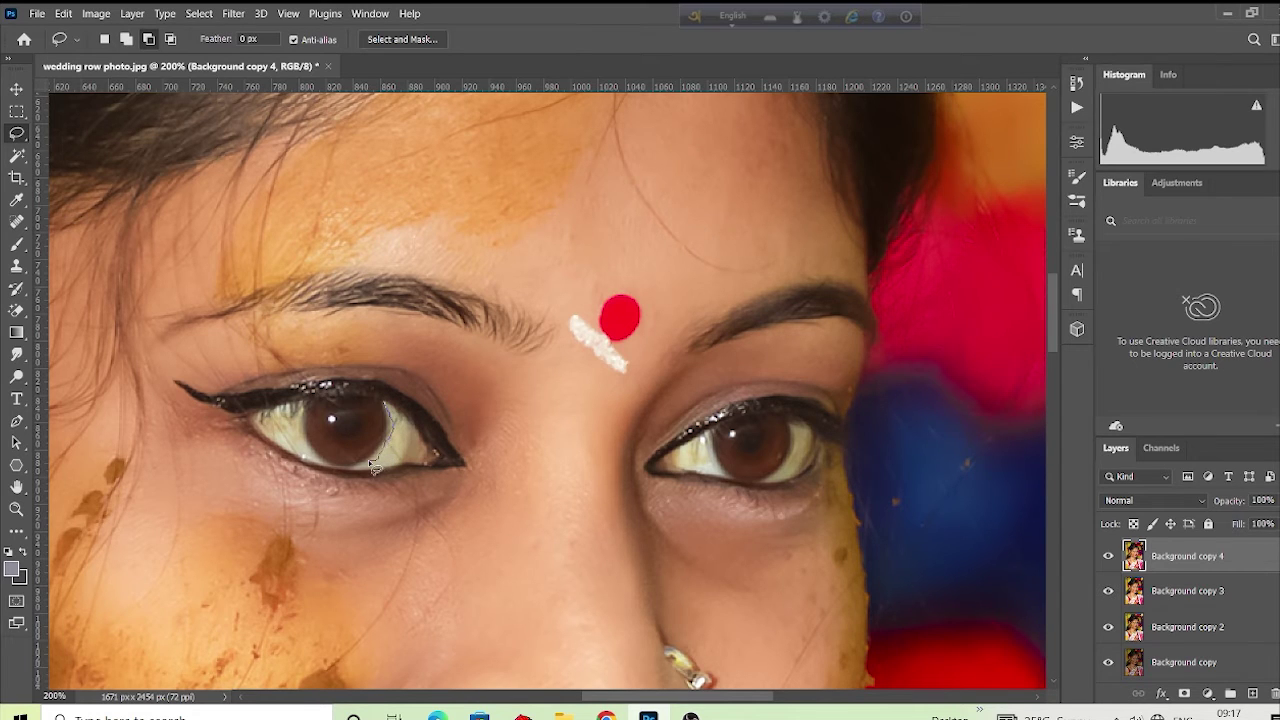
mouse_move(365, 472)
left_mouse_down()
mouse_move(325, 465)
mouse_move(304, 410)
mouse_move(350, 385)
mouse_move(383, 402)
mouse_move(390, 428)
left_mouse_up()
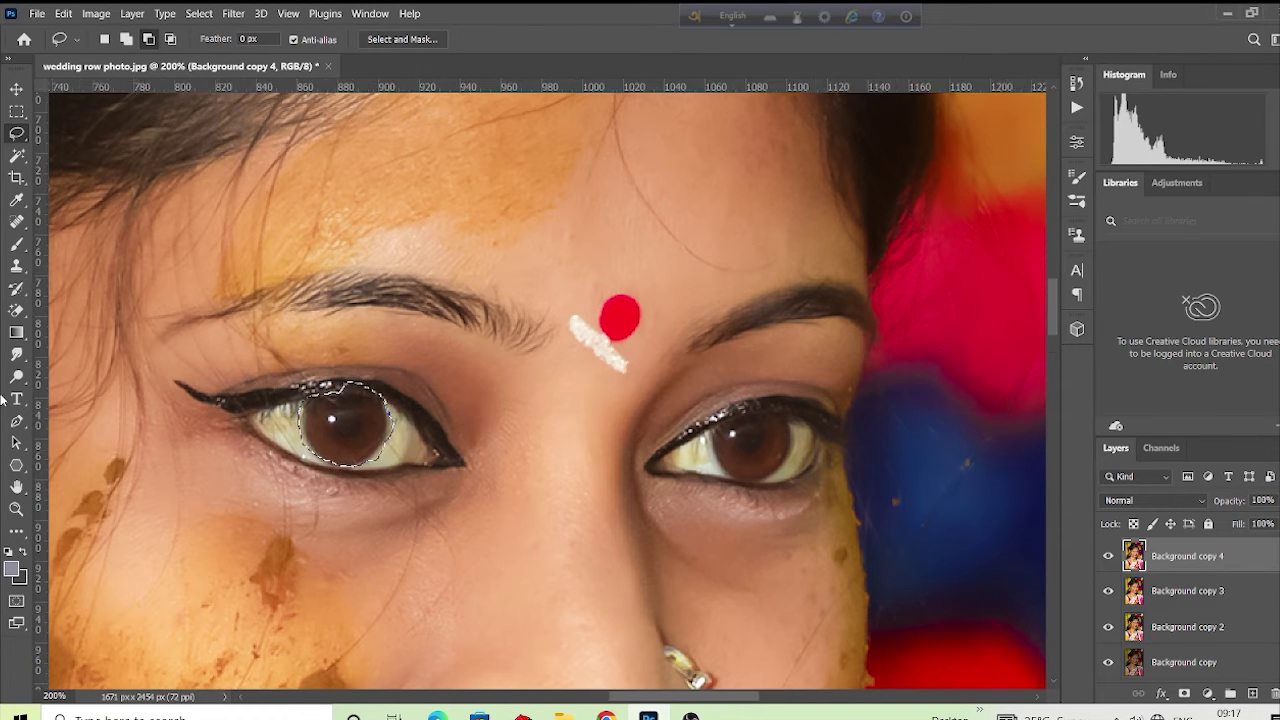
key("ctrl+plus")
left_click_drag(224, 447, 345, 376)
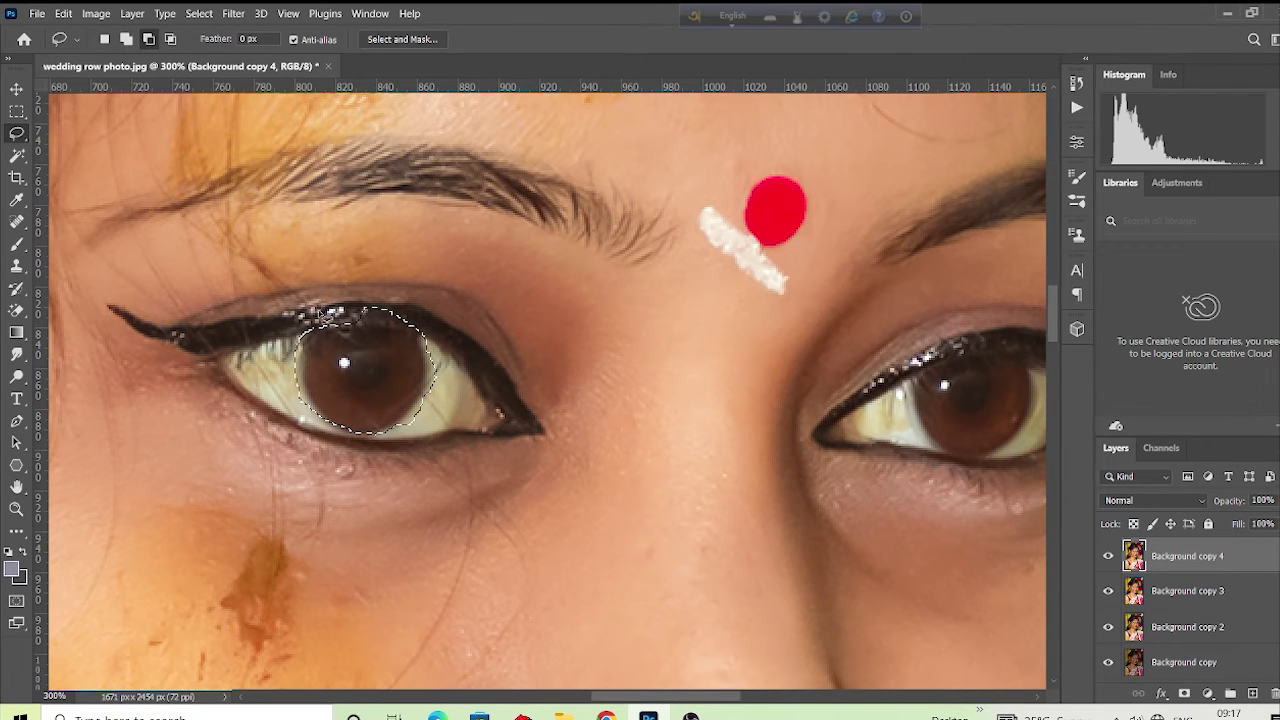
- Trim the first iris selection along the upper eyelid, and extend its lower edge in add-to-selection mode
mouse_move(321, 319)
left_mouse_down()
mouse_move(408, 321)
mouse_move(312, 306)
left_mouse_up()
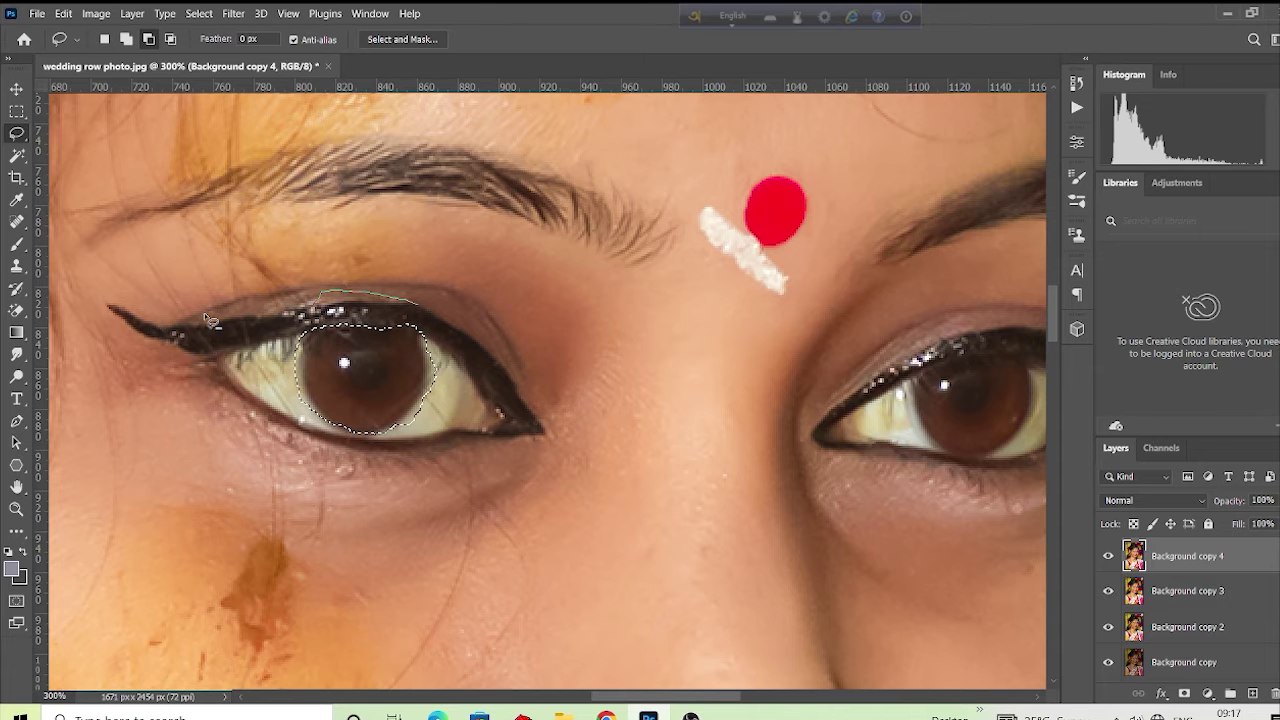
scroll(355, 346, "down", 1)
scroll(362, 354, "down", 1)
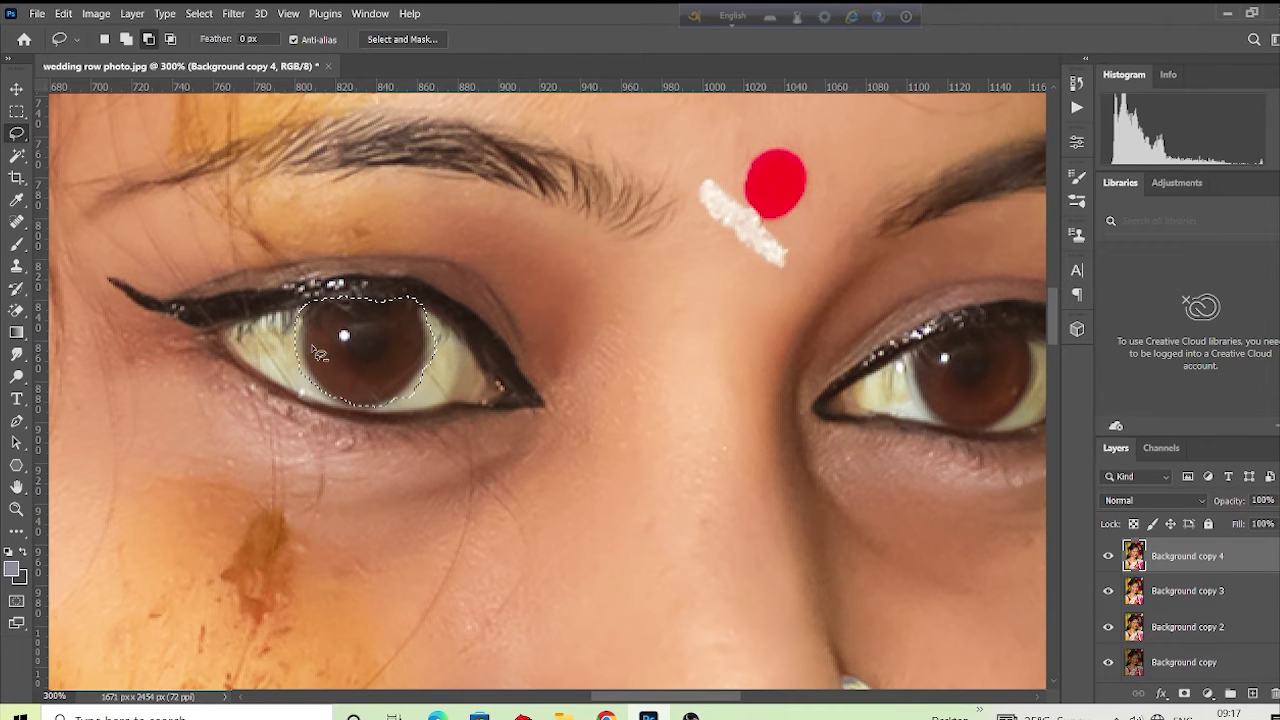
left_click(126, 39)
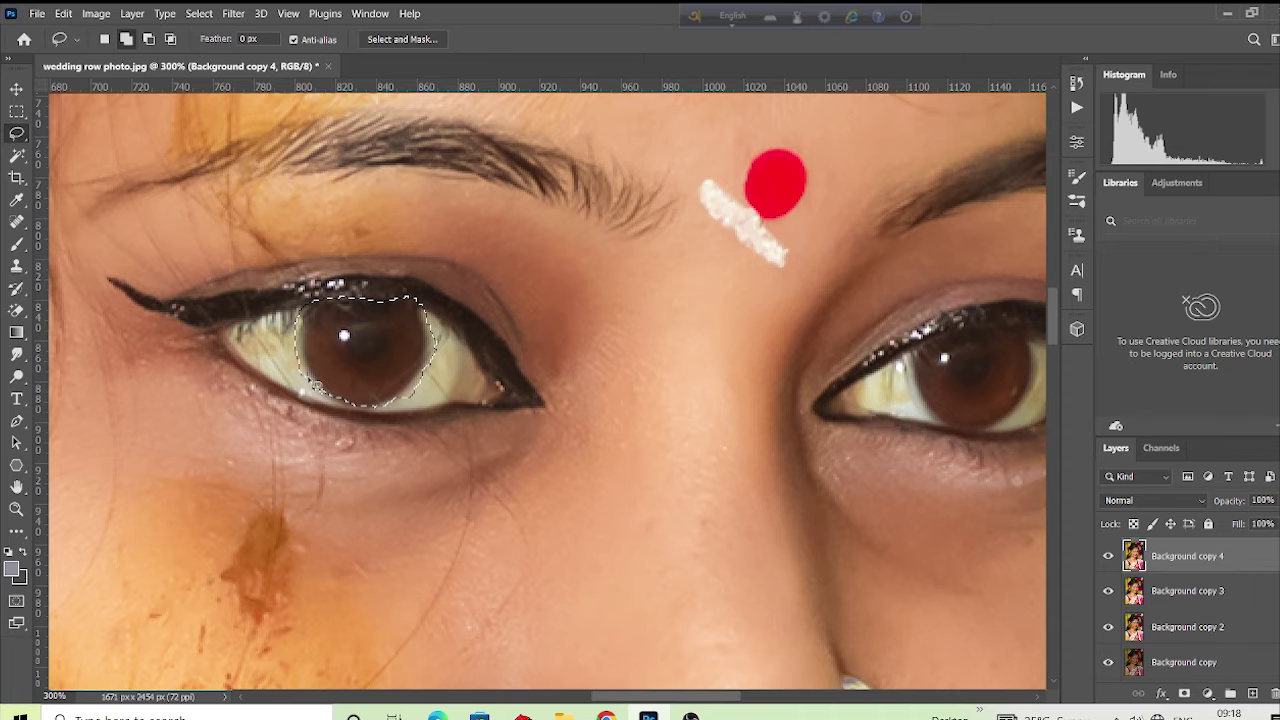
mouse_move(336, 406)
left_mouse_down()
mouse_move(406, 410)
mouse_move(432, 348)
left_mouse_up()
- Add a lasso selection around the full iris of the other eye, nearer the nose ring
mouse_move(227, 346)
left_mouse_down()
mouse_move(160, 373)
mouse_move(50, 375)
left_mouse_up()
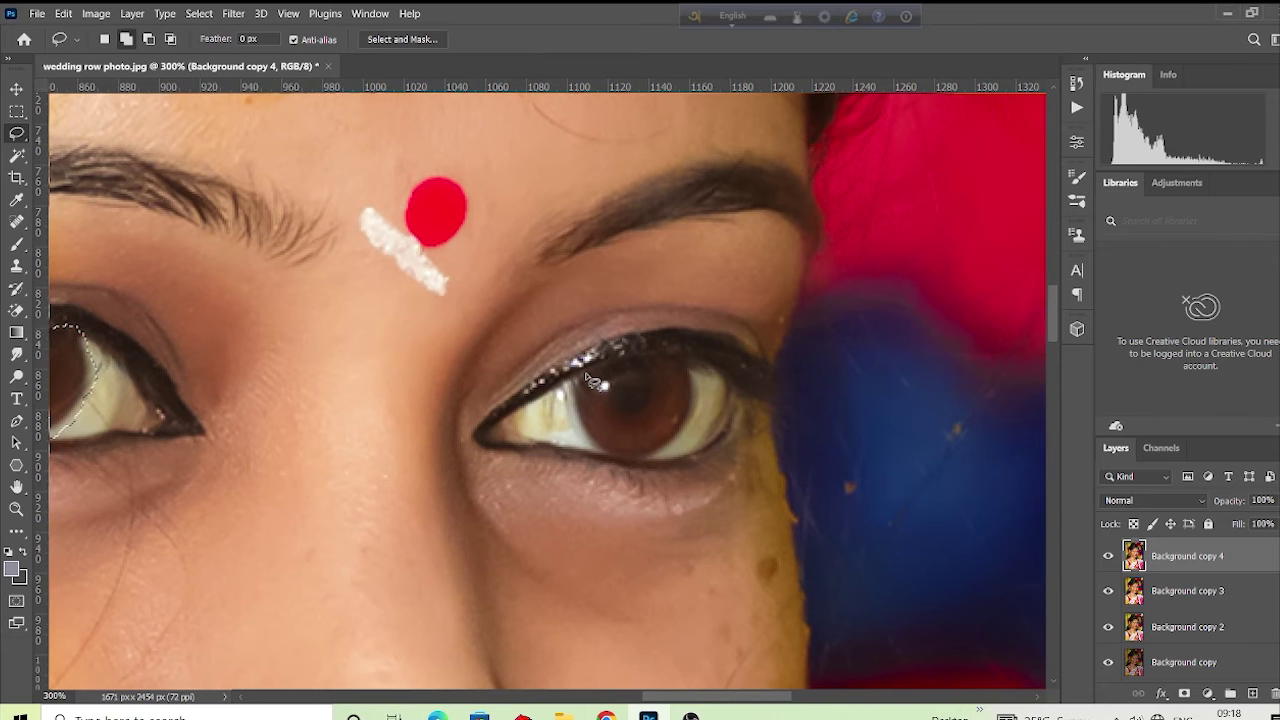
mouse_move(585, 381)
left_mouse_down()
mouse_move(572, 401)
mouse_move(585, 435)
mouse_move(632, 462)
left_mouse_up()
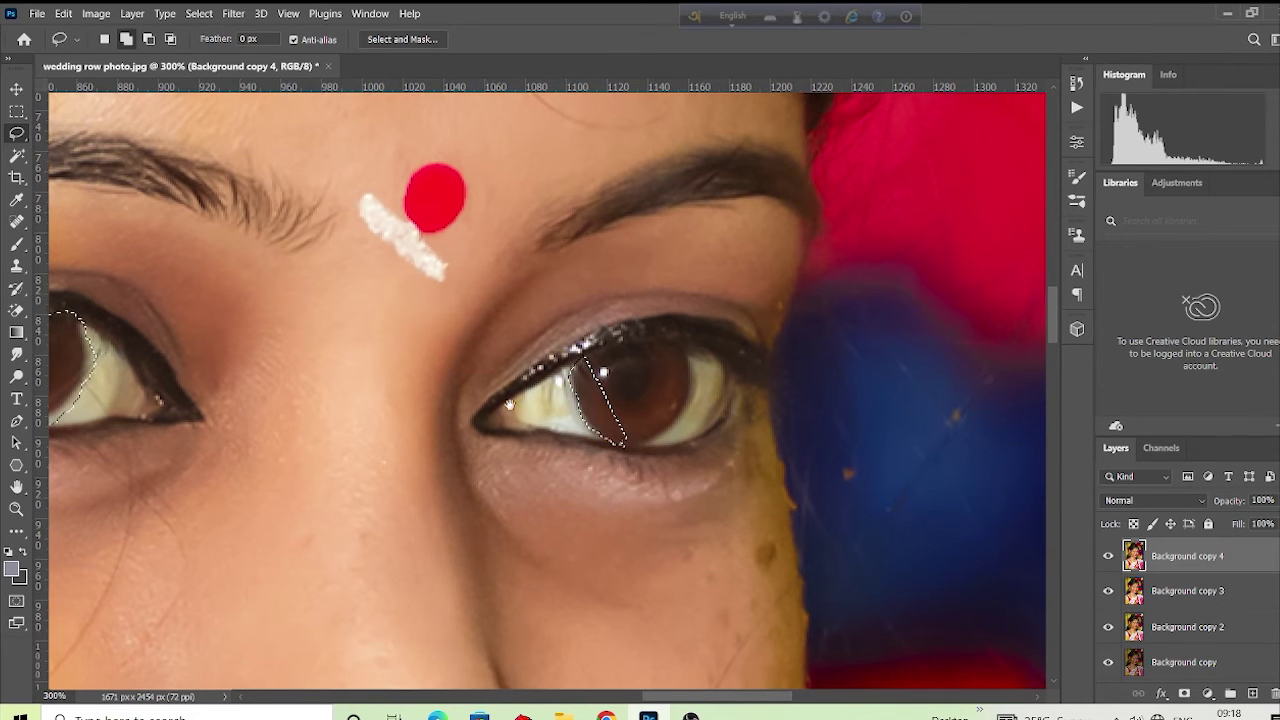
left_click_drag(638, 410, 480, 412)
mouse_move(428, 370)
left_mouse_down()
mouse_move(519, 362)
mouse_move(544, 373)
mouse_move(543, 391)
mouse_move(521, 361)
mouse_move(537, 356)
mouse_move(520, 427)
mouse_move(460, 428)
left_mouse_up()
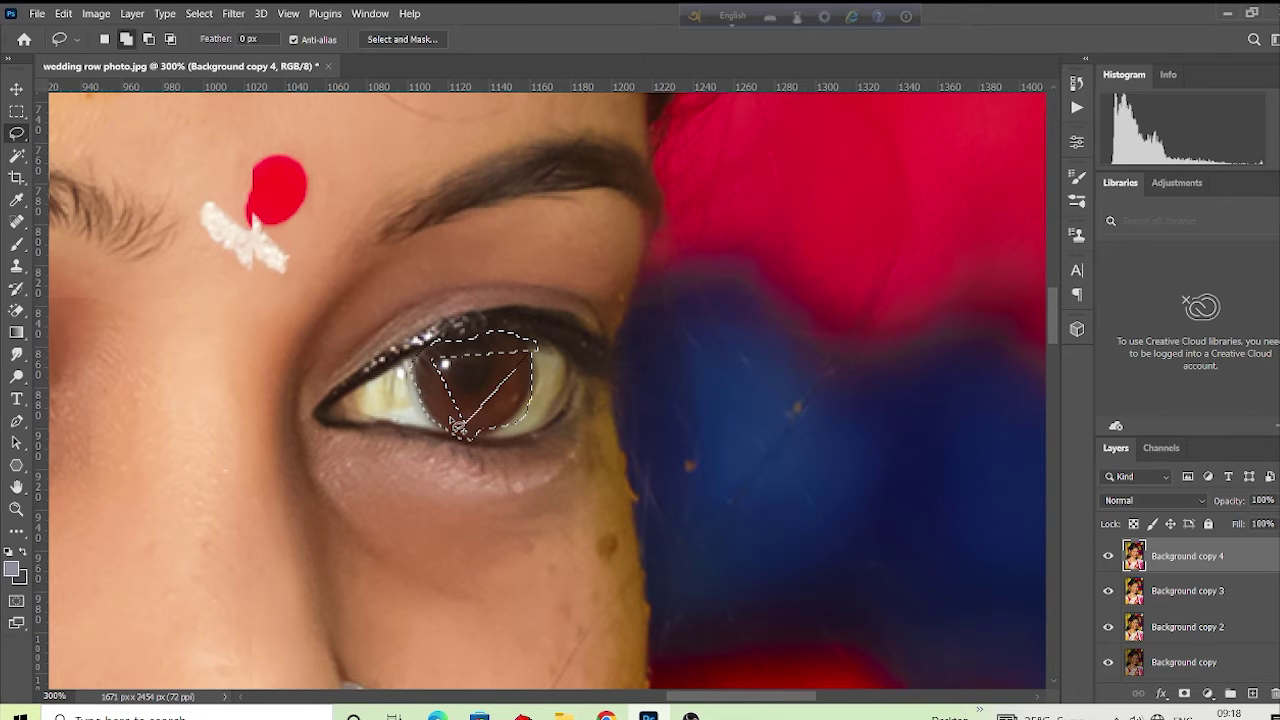
mouse_move(466, 376)
left_mouse_down()
mouse_move(529, 358)
mouse_move(536, 382)
mouse_move(494, 425)
mouse_move(444, 420)
mouse_move(449, 380)
mouse_move(486, 358)
mouse_move(428, 375)
mouse_move(464, 392)
mouse_move(492, 364)
left_mouse_up()
left_click_drag(474, 409, 473, 393)
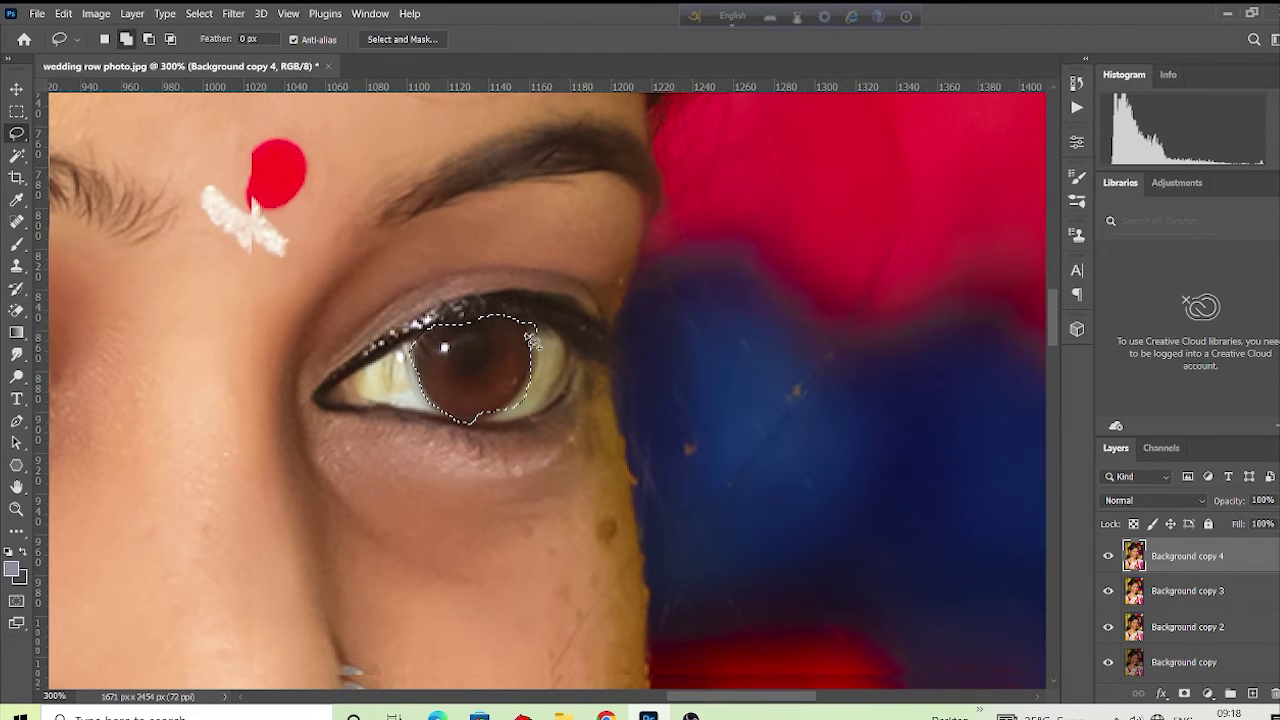
mouse_move(530, 325)
left_mouse_down()
mouse_move(529, 388)
mouse_move(497, 364)
mouse_move(518, 364)
left_mouse_up()
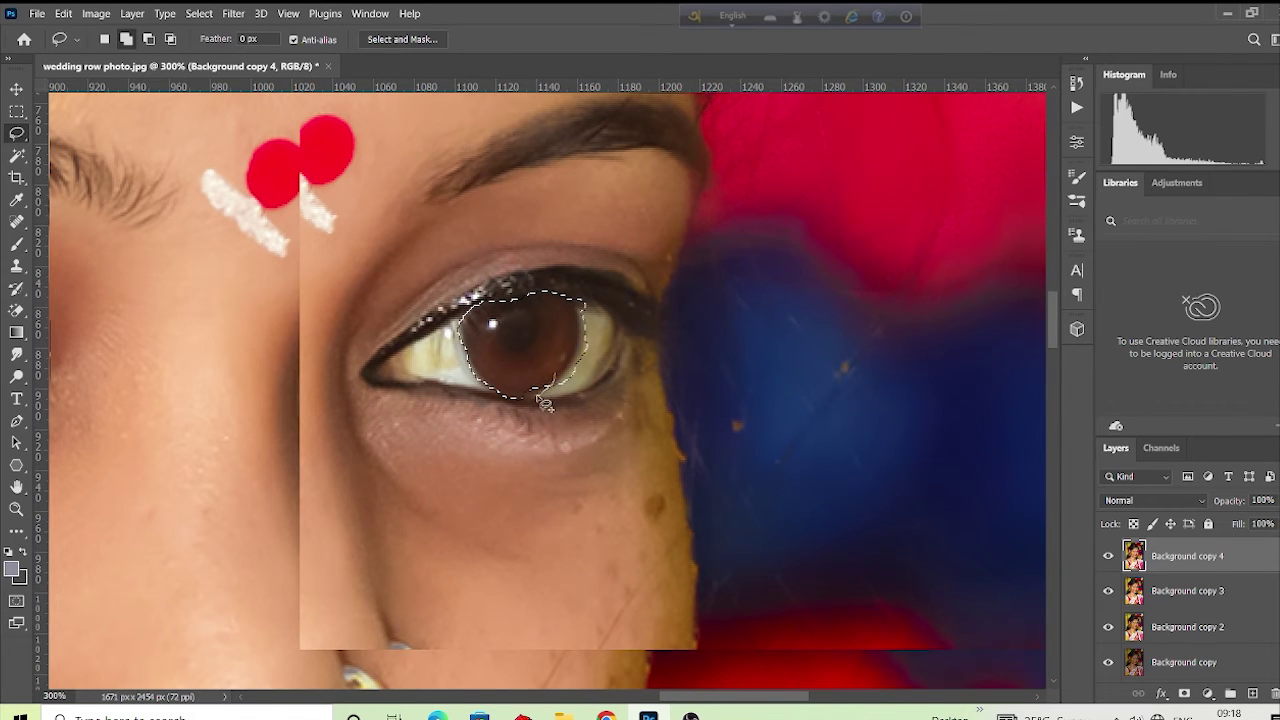
- Extend the selection over the eye white on both sides of the iris in the eye nearer the nose ring
mouse_move(492, 362)
left_mouse_down()
mouse_move(530, 362)
mouse_move(500, 332)
mouse_move(458, 372)
mouse_move(550, 393)
left_mouse_up()
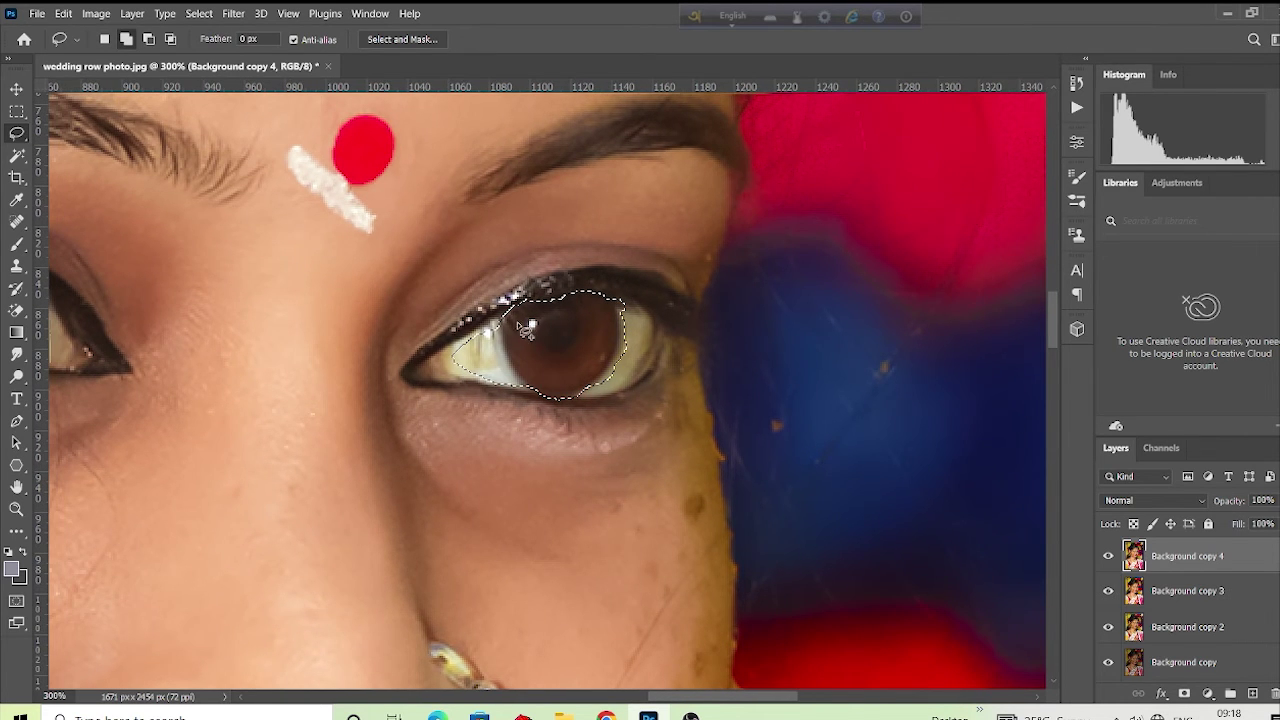
mouse_move(500, 326)
left_mouse_down()
mouse_move(426, 356)
mouse_move(442, 374)
mouse_move(456, 368)
left_mouse_up()
key("ctrl+z")
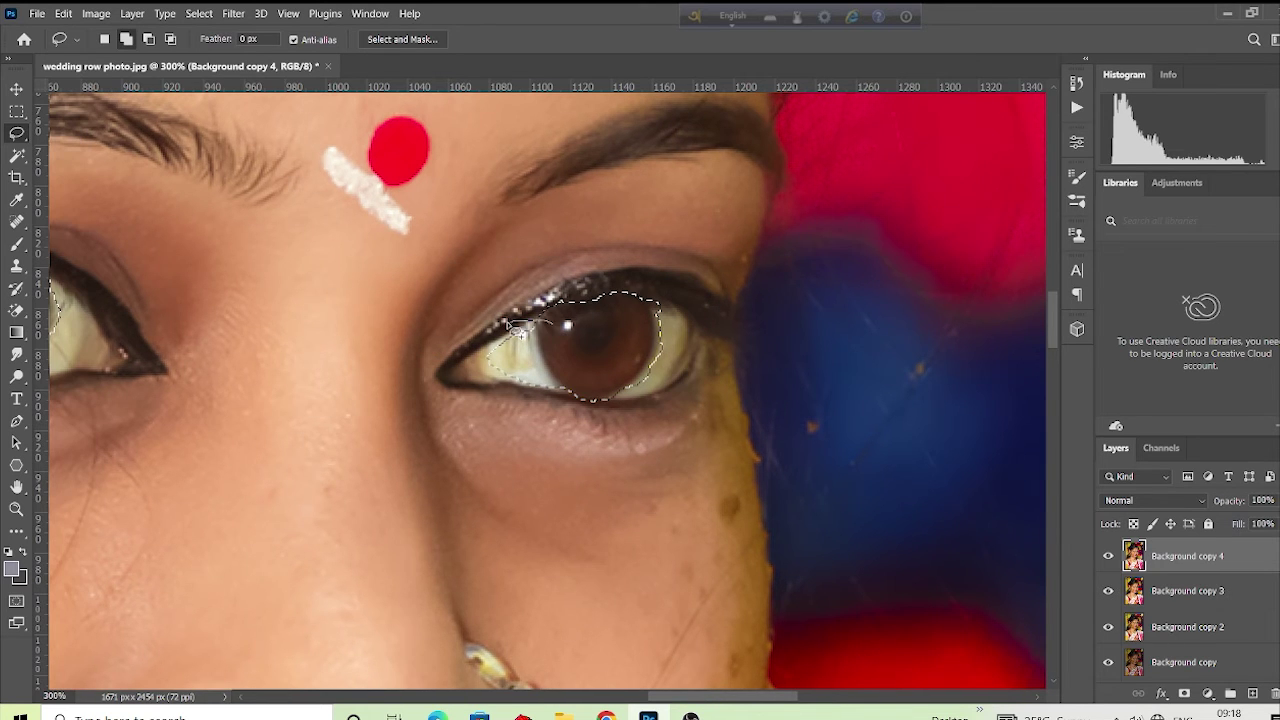
mouse_move(478, 366)
left_mouse_down()
mouse_move(606, 407)
mouse_move(651, 399)
mouse_move(681, 383)
mouse_move(699, 345)
mouse_move(699, 331)
mouse_move(652, 314)
left_mouse_up()
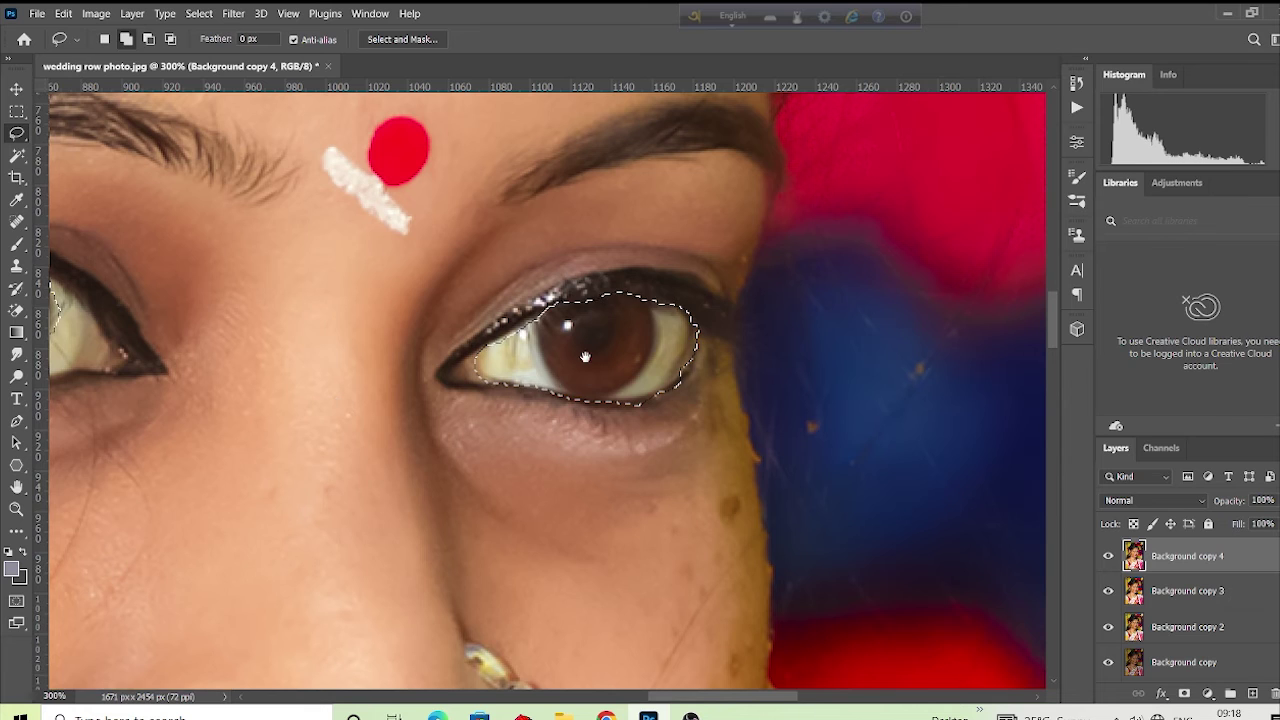
- Add the eye white on both sides of the iris to the selection of the first eye, with the winged eyeliner
scroll(640, 370, "down", 1)
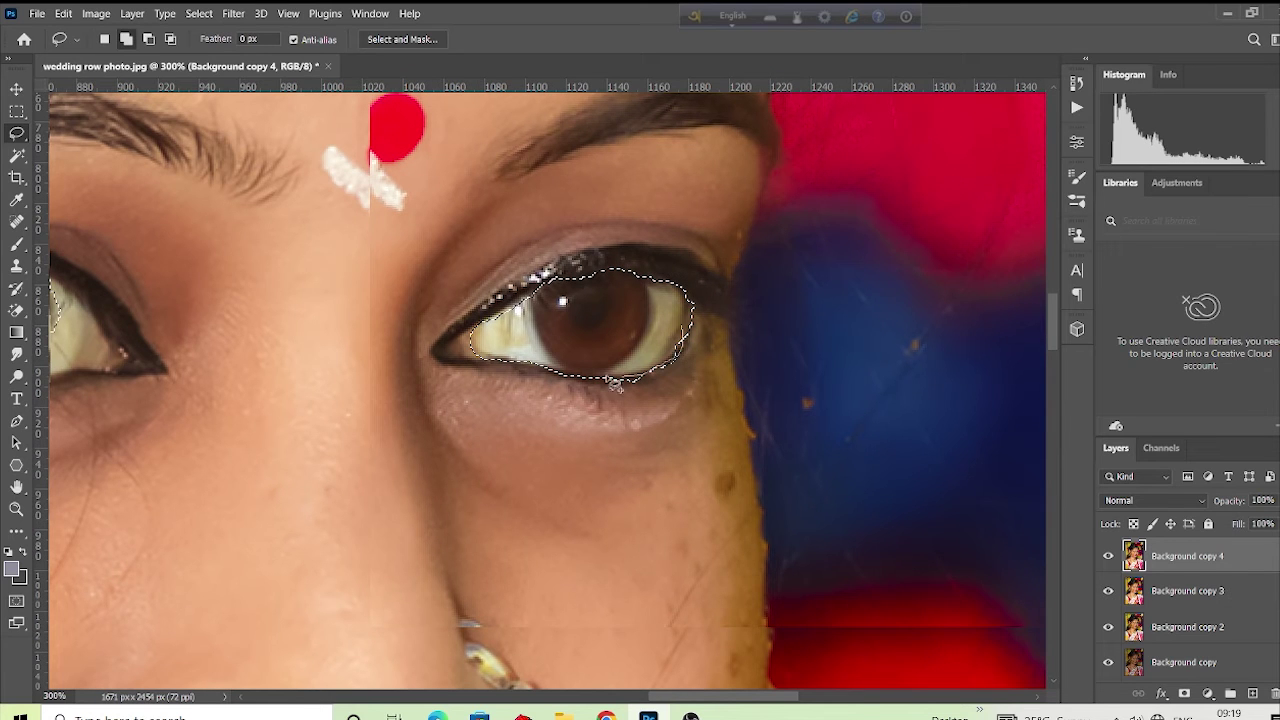
scroll(640, 330, "left", 3)
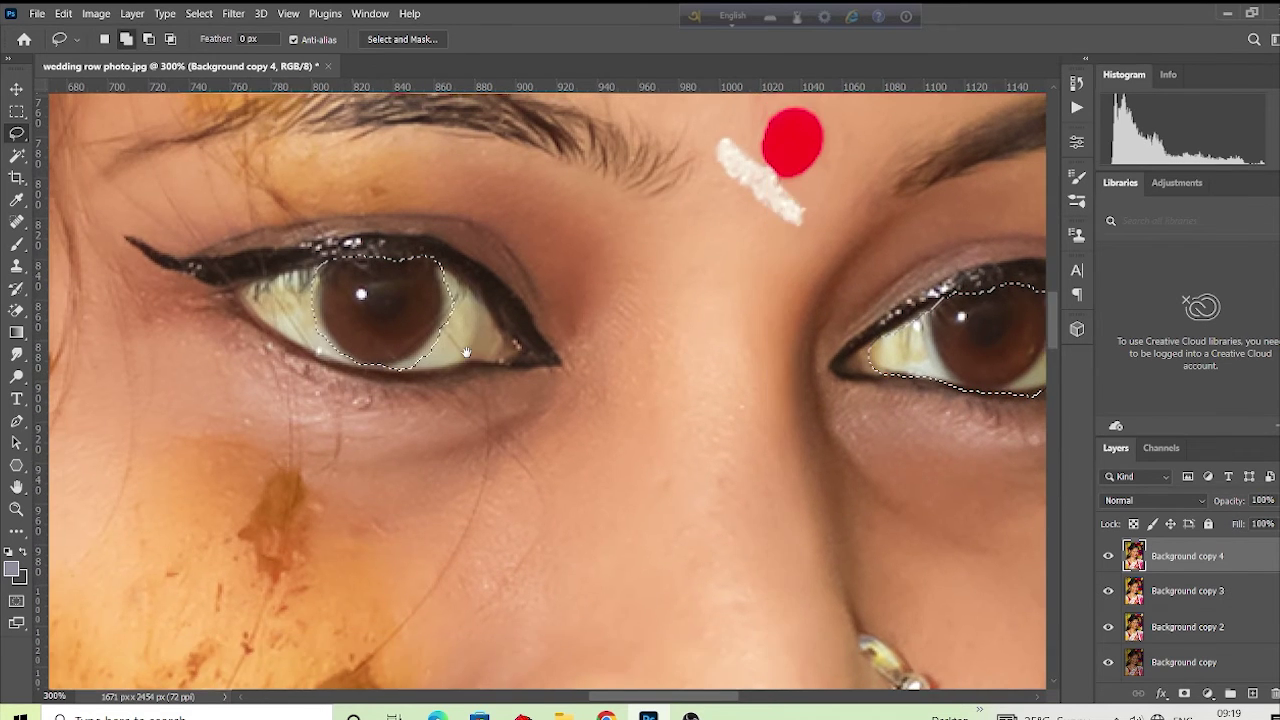
scroll(450, 320, "left", 2)
mouse_move(309, 312)
left_mouse_down()
mouse_move(414, 286)
mouse_move(452, 292)
mouse_move(524, 312)
mouse_move(566, 365)
mouse_move(518, 386)
mouse_move(314, 315)
mouse_move(330, 347)
mouse_move(397, 381)
mouse_move(464, 385)
mouse_move(327, 325)
mouse_move(358, 318)
mouse_move(343, 311)
mouse_move(319, 320)
mouse_move(402, 355)
mouse_move(399, 343)
mouse_move(319, 325)
mouse_move(399, 387)
mouse_move(455, 395)
mouse_move(498, 371)
left_mouse_up()
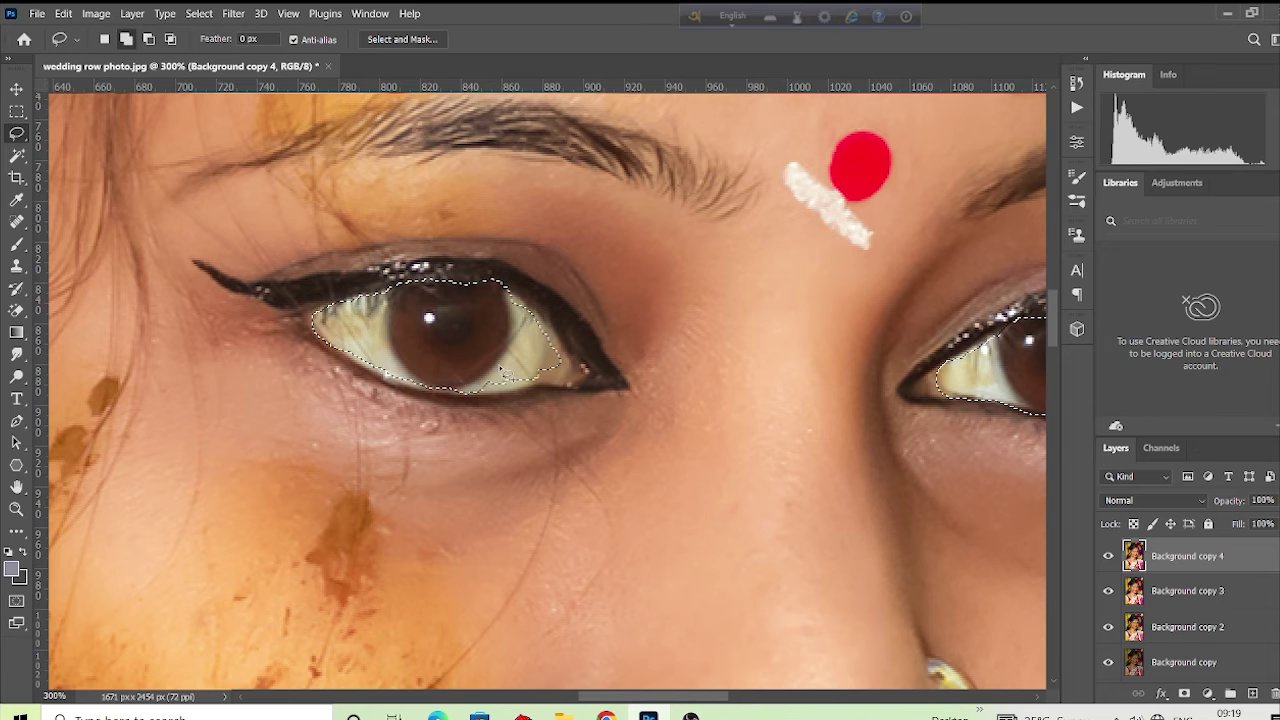
mouse_move(408, 335)
left_mouse_down()
mouse_move(334, 317)
mouse_move(400, 374)
mouse_move(445, 382)
mouse_move(516, 368)
mouse_move(460, 305)
mouse_move(432, 312)
mouse_move(442, 350)
mouse_move(473, 335)
mouse_move(503, 368)
mouse_move(508, 399)
left_mouse_up()
mouse_move(297, 328)
left_mouse_down()
mouse_move(373, 342)
mouse_move(343, 340)
left_mouse_up()
left_click_drag(457, 367, 328, 340)
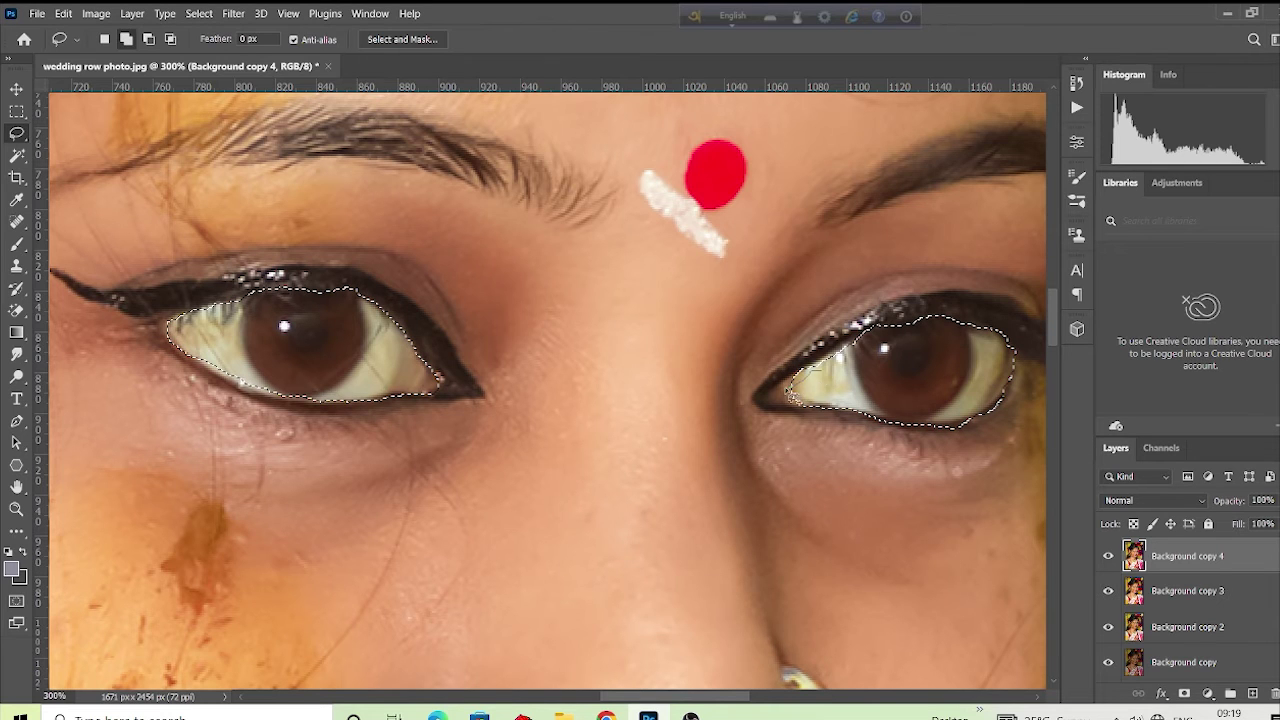
- Refine the selection at the inner corner of the eye nearer the nose ring, and copy both selected eyes to a new layer
left_click_drag(789, 391, 834, 388)
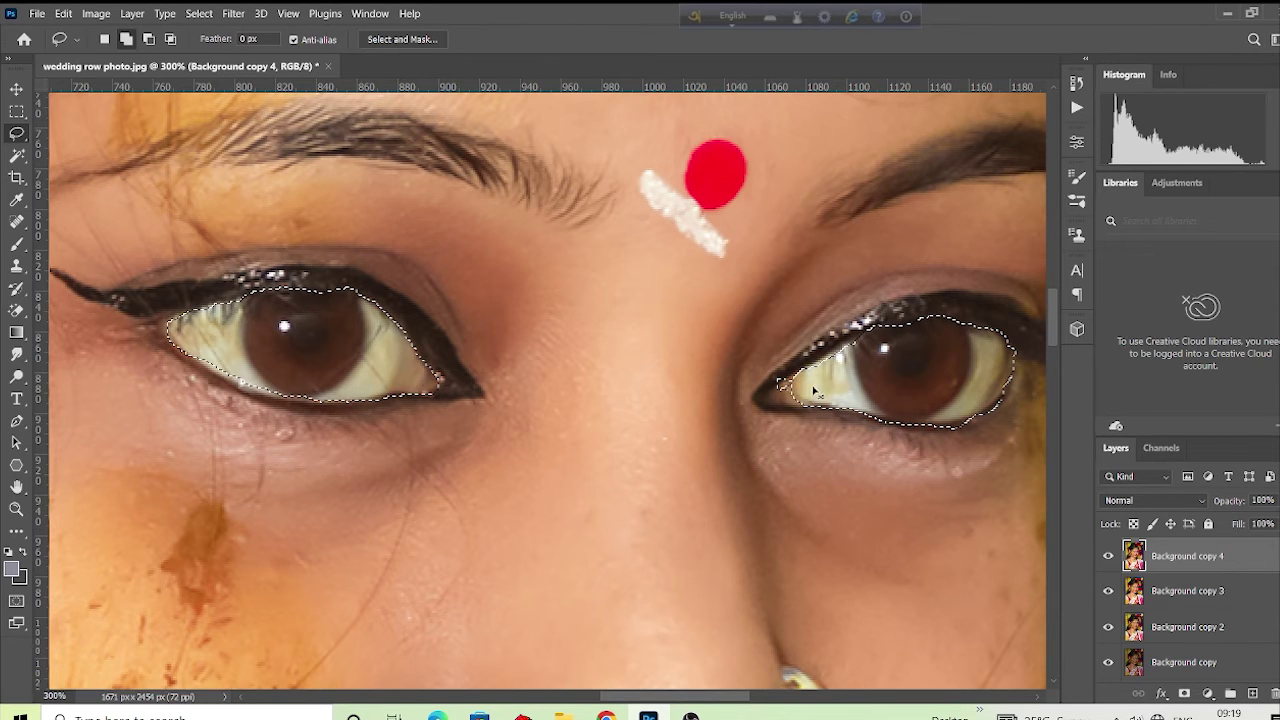
left_click_drag(815, 388, 711, 380)
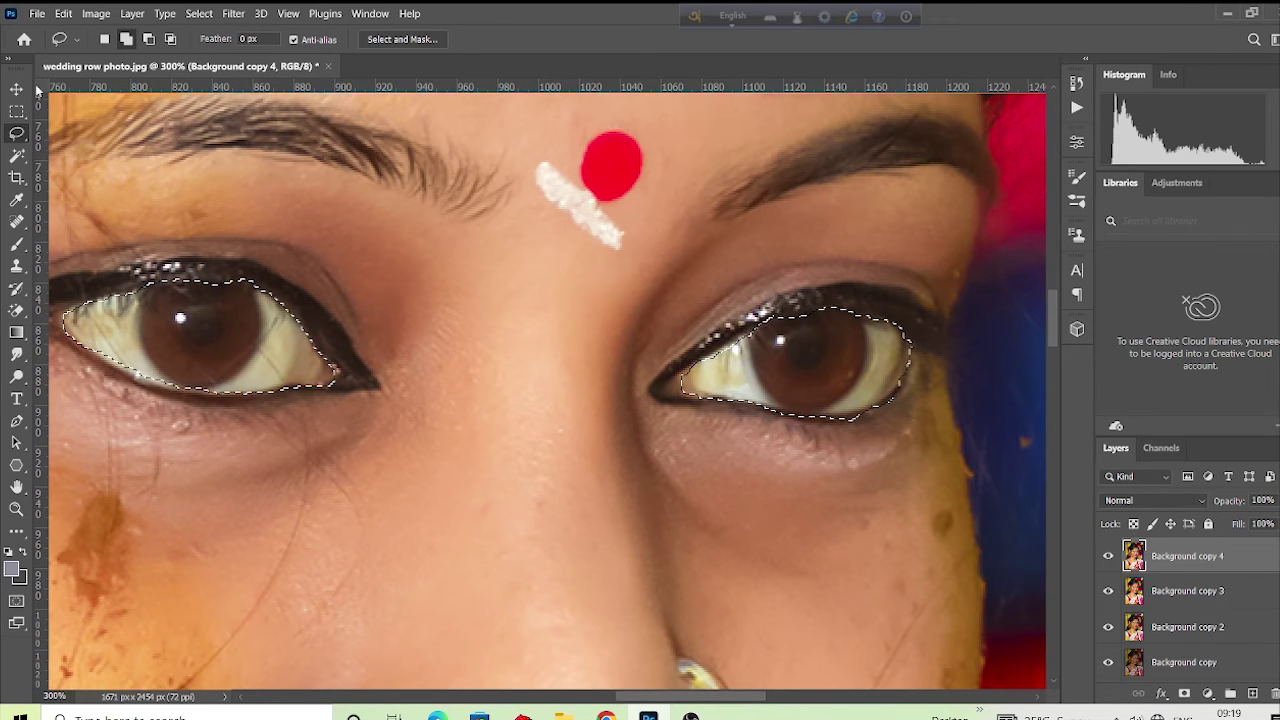
key("v")
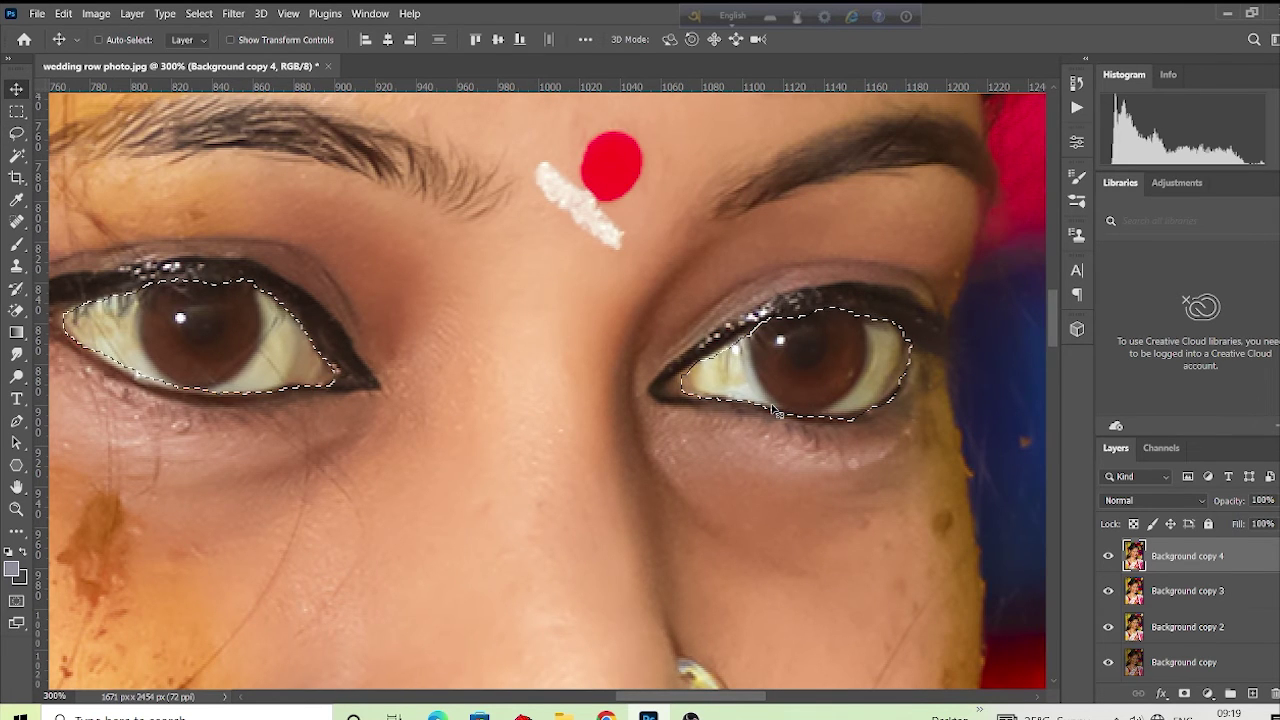
key("ctrl+j")
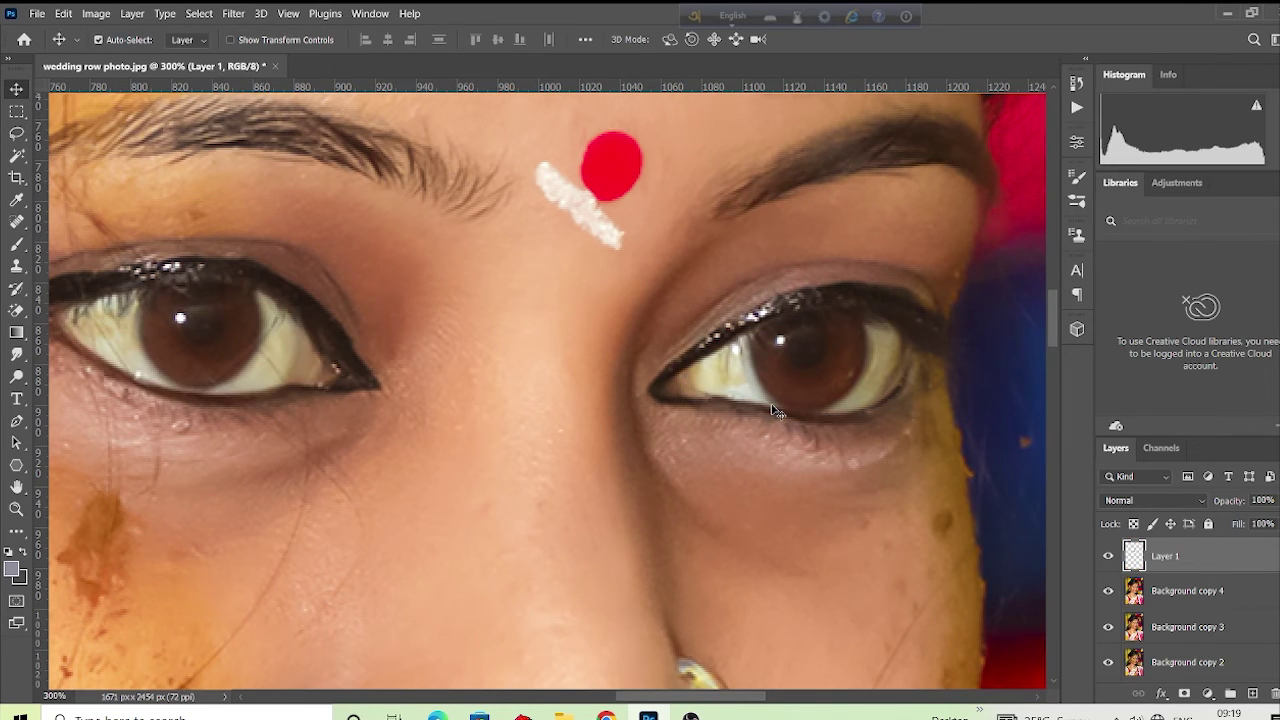
- Hide Background and all its copies so that only the copied eyes on Layer 1 are shown
left_click(1110, 592)
left_click(1109, 627)
left_click(1110, 661)
scroll(1124, 598, "down", 2)
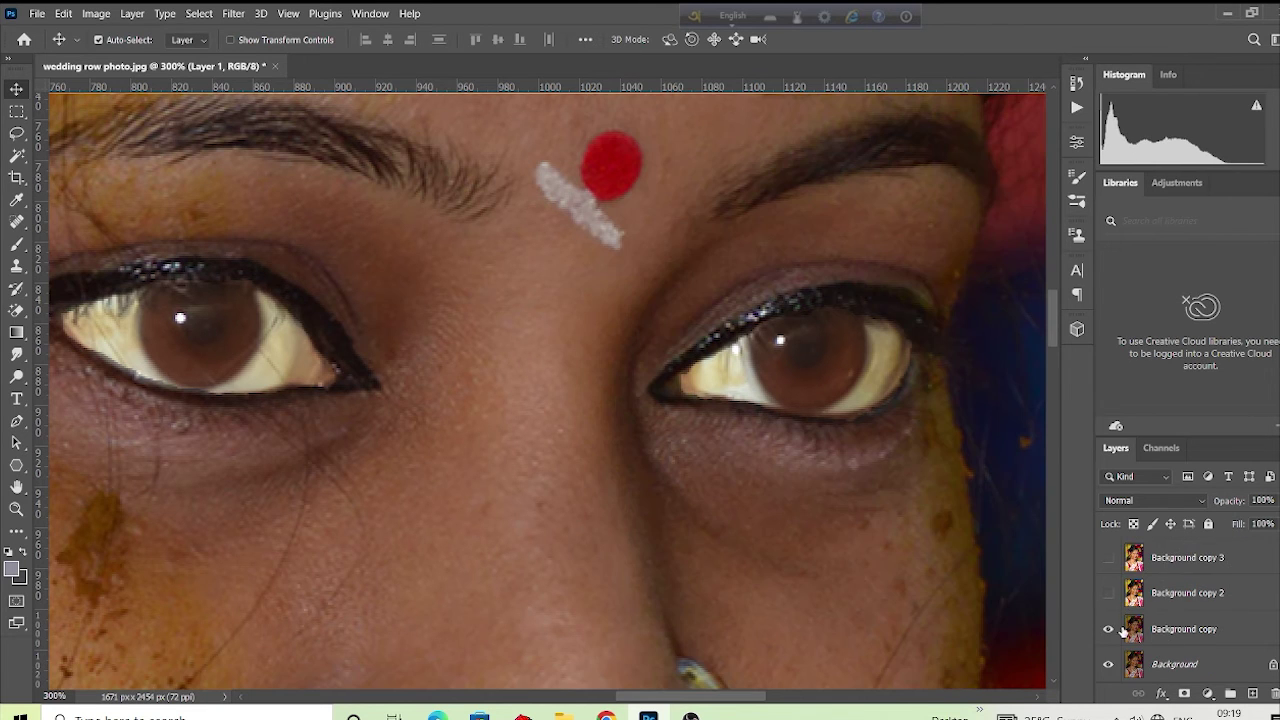
left_click(1108, 664)
scroll(1153, 610, "up", 2)
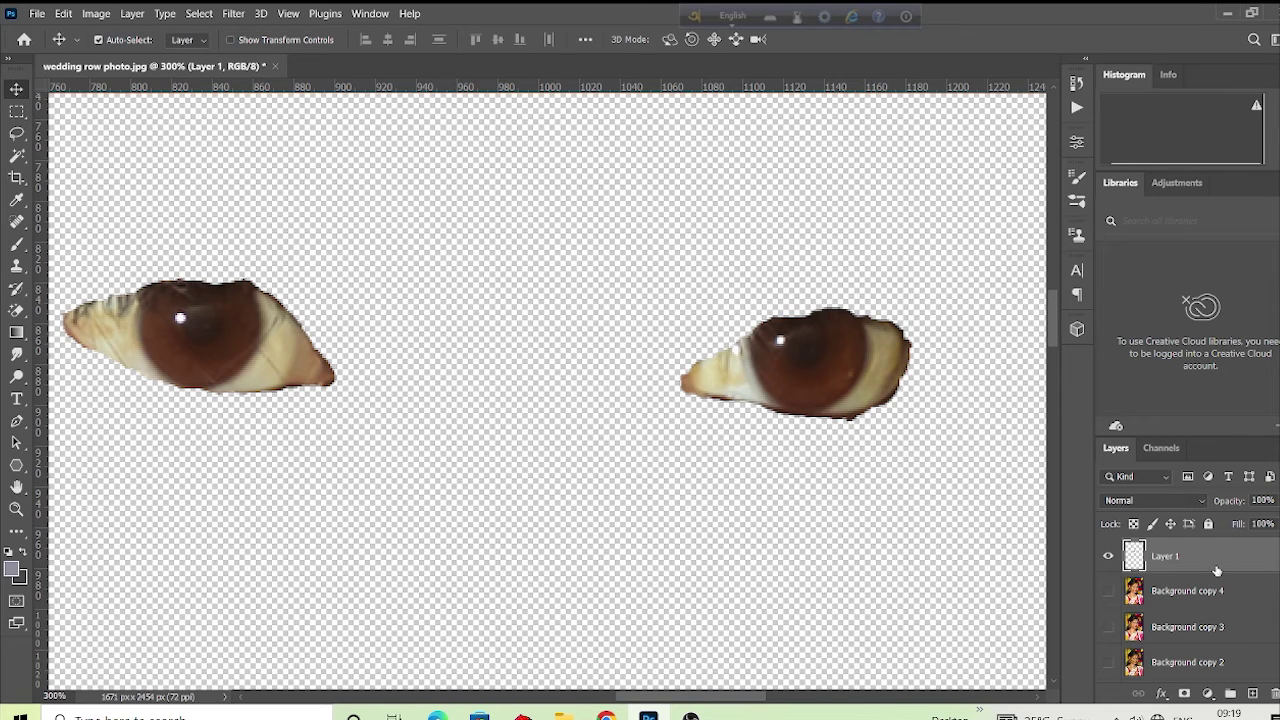
- Open Layer 1 in the Camera Raw Filter, lower the Reds saturation in the Color Mixer and set the Reds luminance to -36
left_click(233, 13)
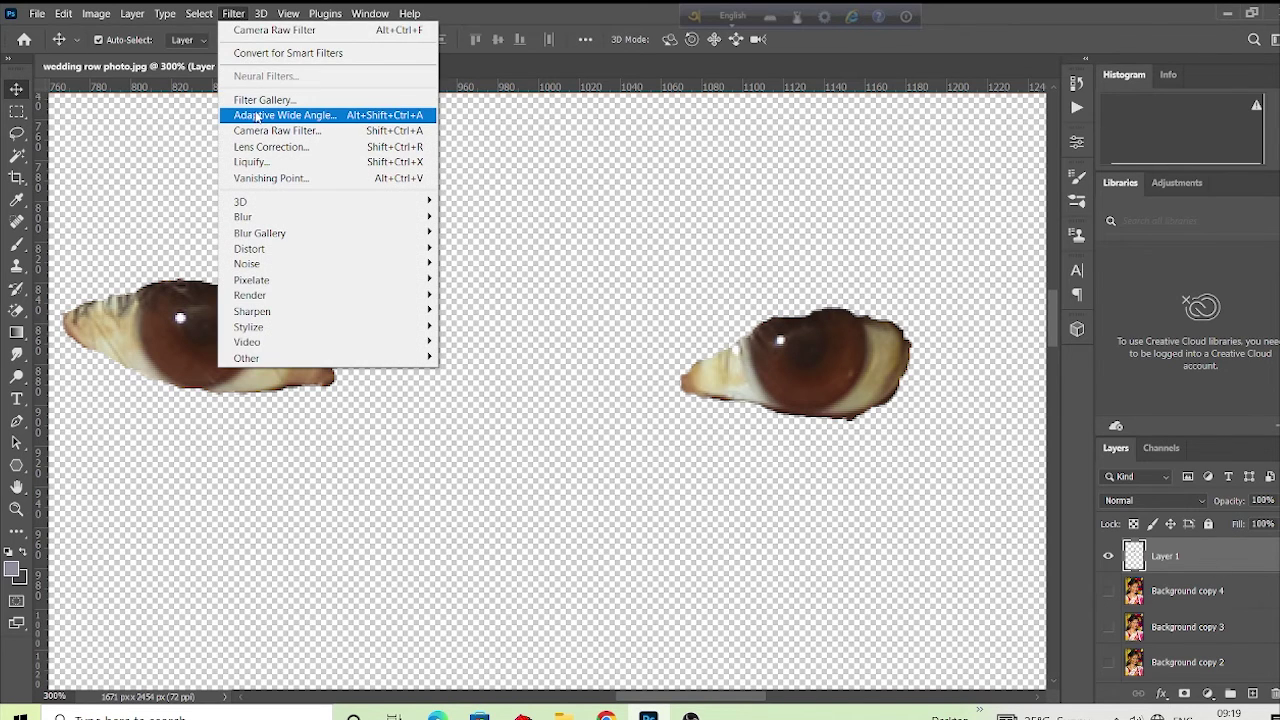
left_click(268, 130)
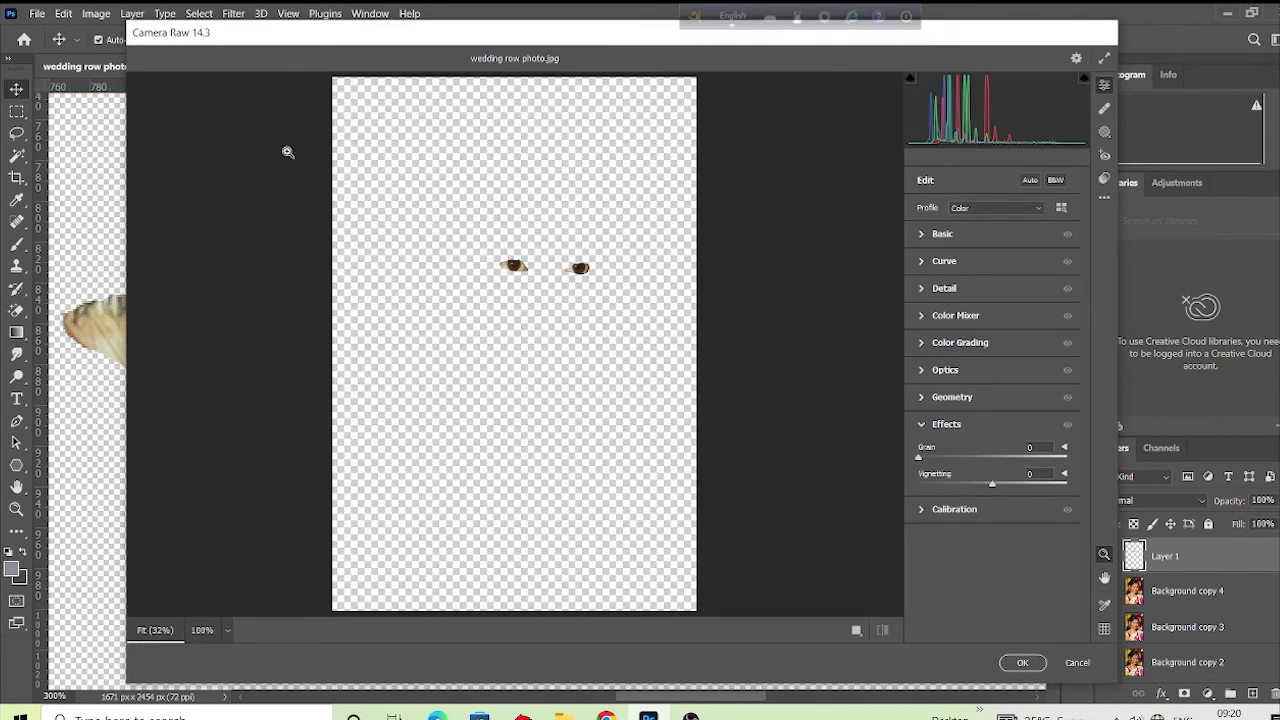
left_click_drag(548, 320, 745, 556)
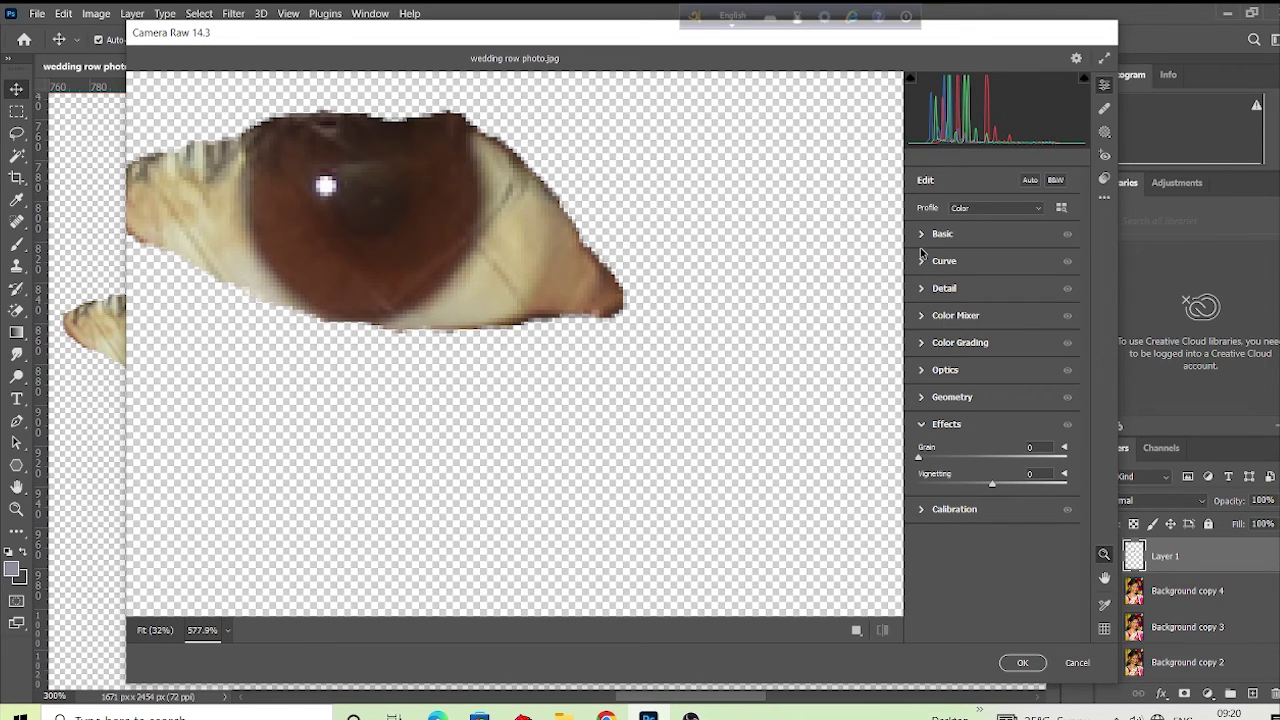
left_click(928, 318)
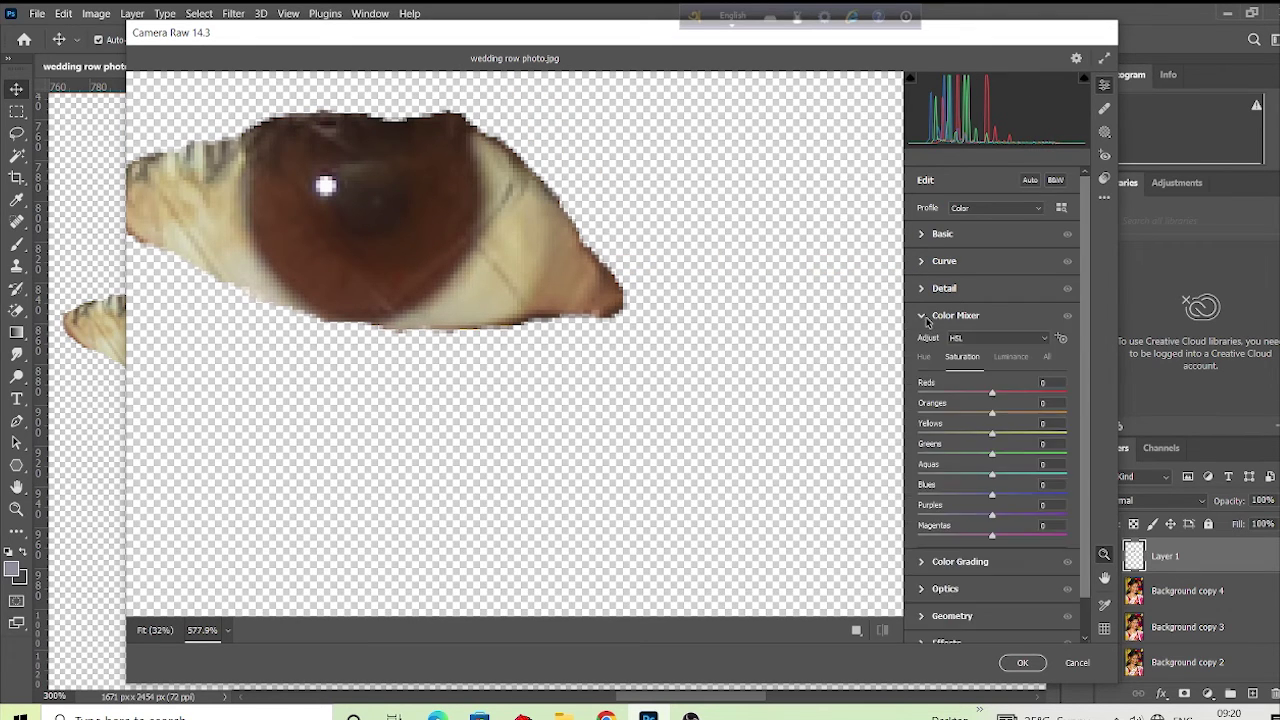
left_click_drag(993, 396, 965, 395)
left_click(1008, 357)
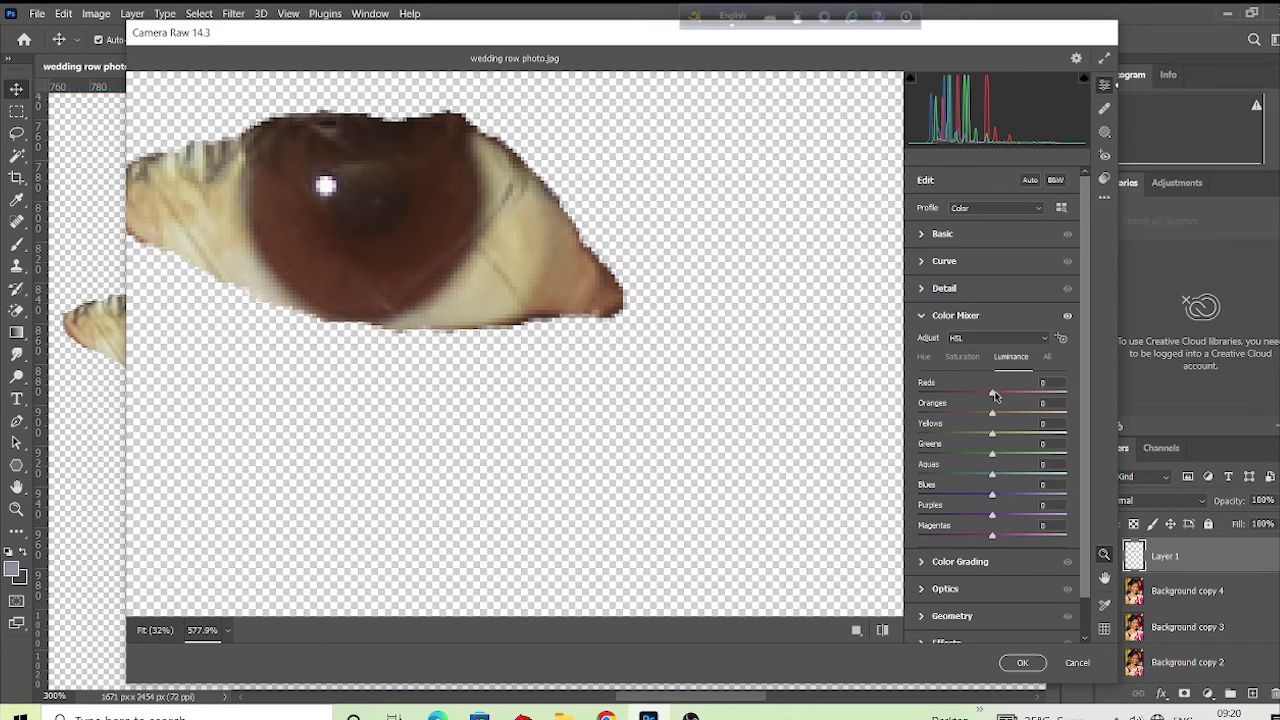
left_click_drag(974, 390, 966, 396)
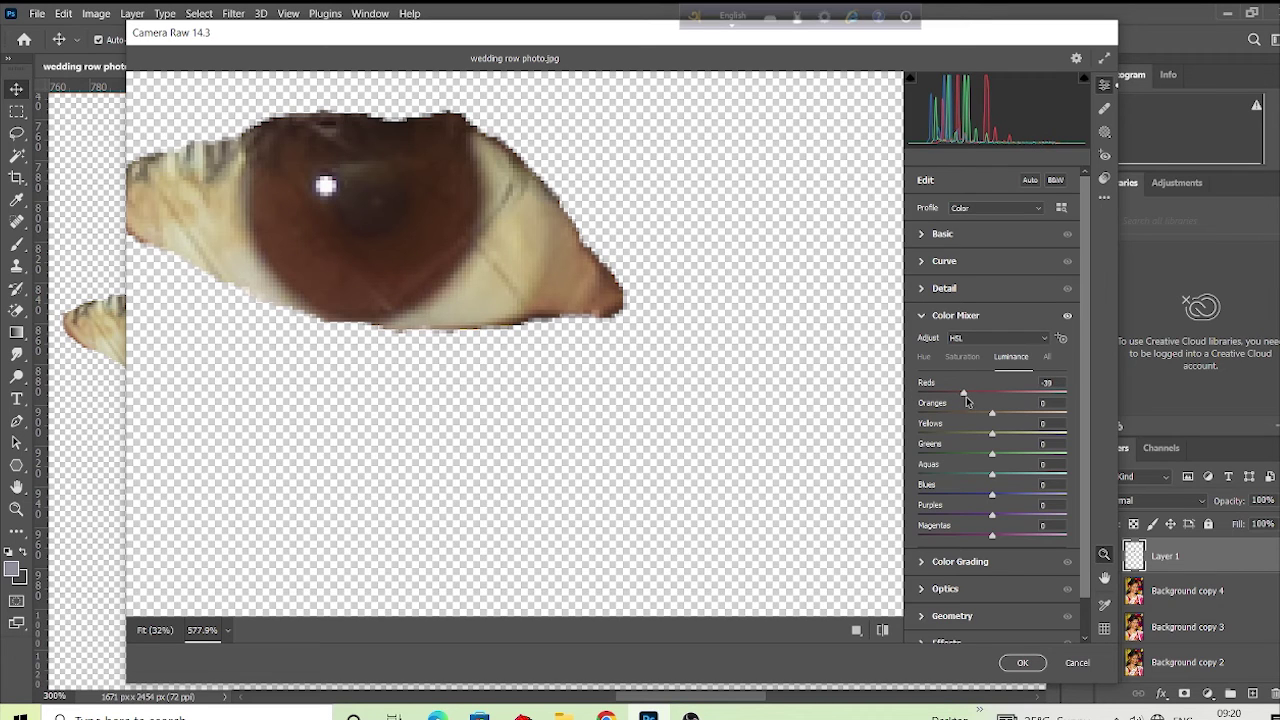
- Compare the eyes before and after, and set the Color Mixer saturation to -53 for Reds and -41 for Oranges
left_click(880, 630)
left_click(878, 630)
left_click_drag(490, 249, 409, 240)
left_click(396, 232)
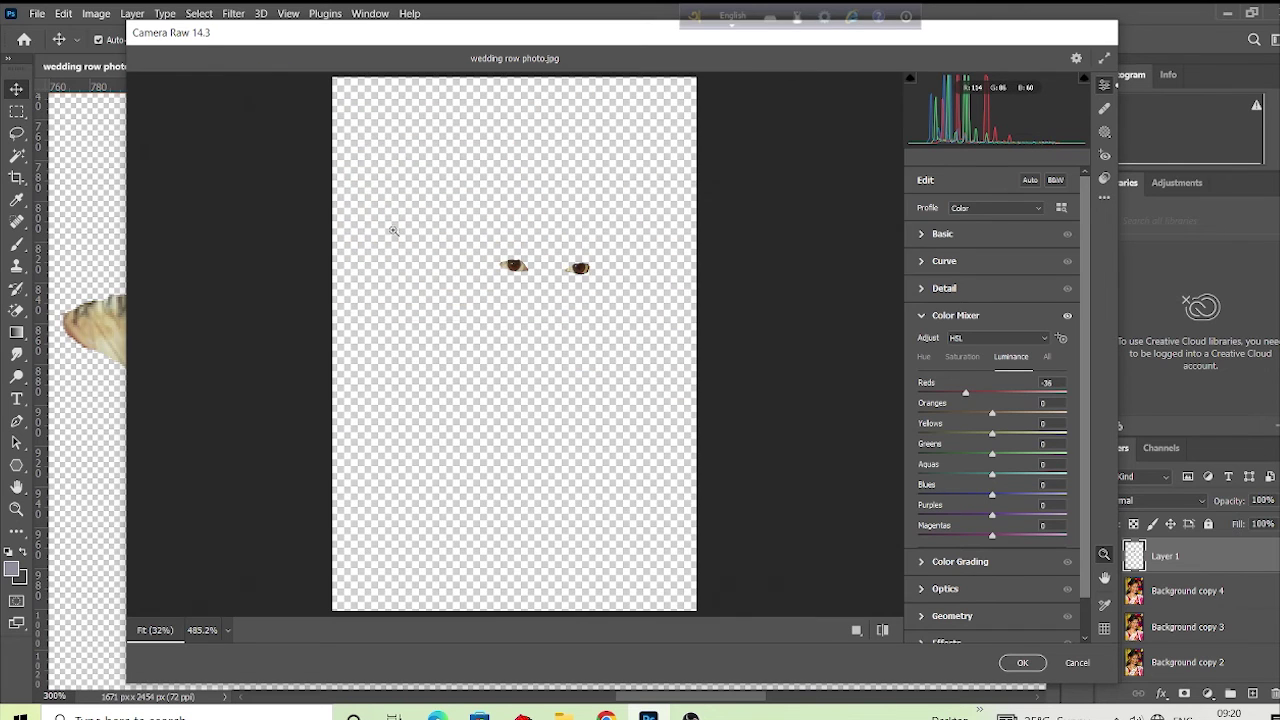
left_click(398, 236)
left_click_drag(594, 376, 880, 571)
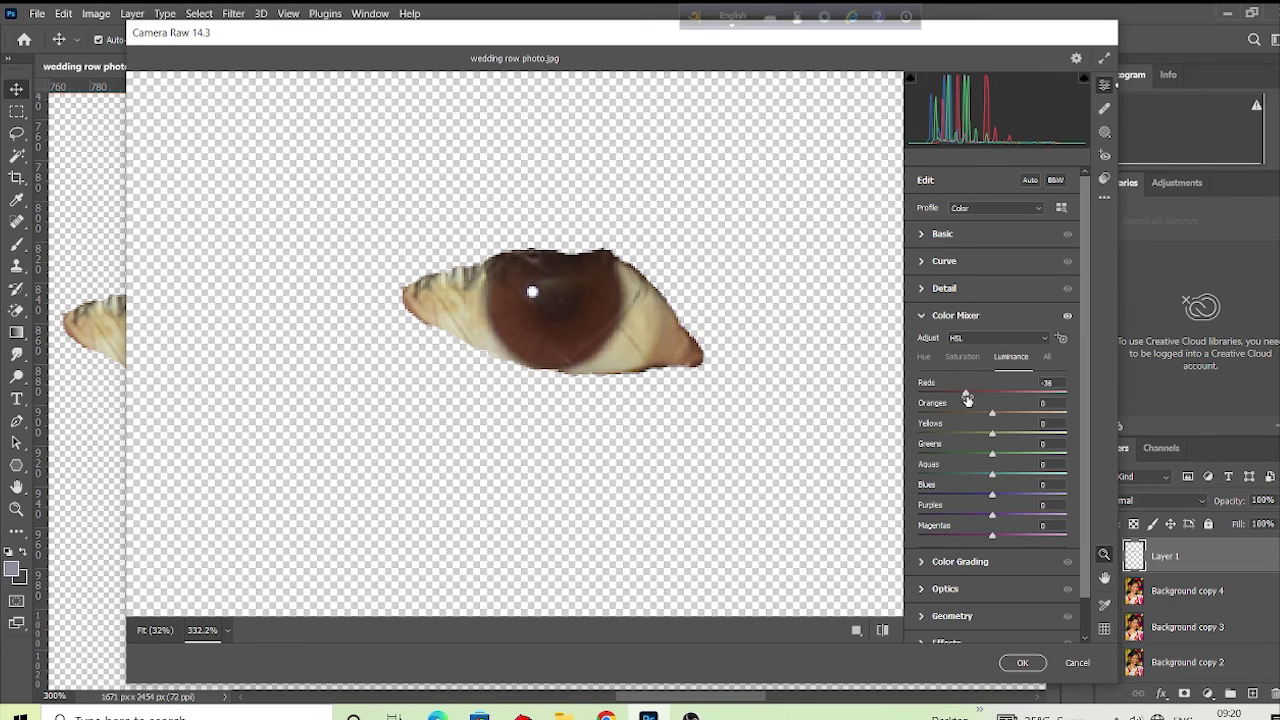
left_click_drag(967, 398, 921, 395)
left_click_drag(992, 414, 963, 413)
left_click(960, 357)
key("space")
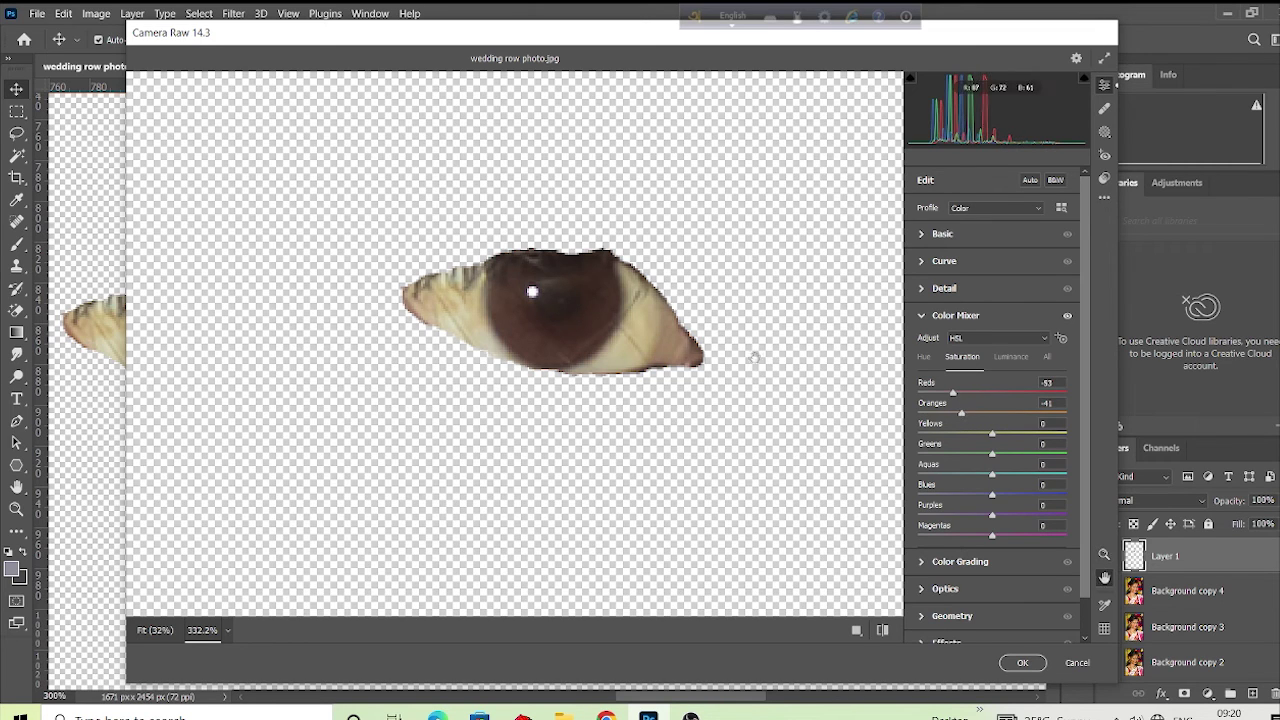
- Set the Basic Highlights to +17, apply the Camera Raw edits and show the Background copy 4 layer again
left_click_drag(755, 357, 261, 380)
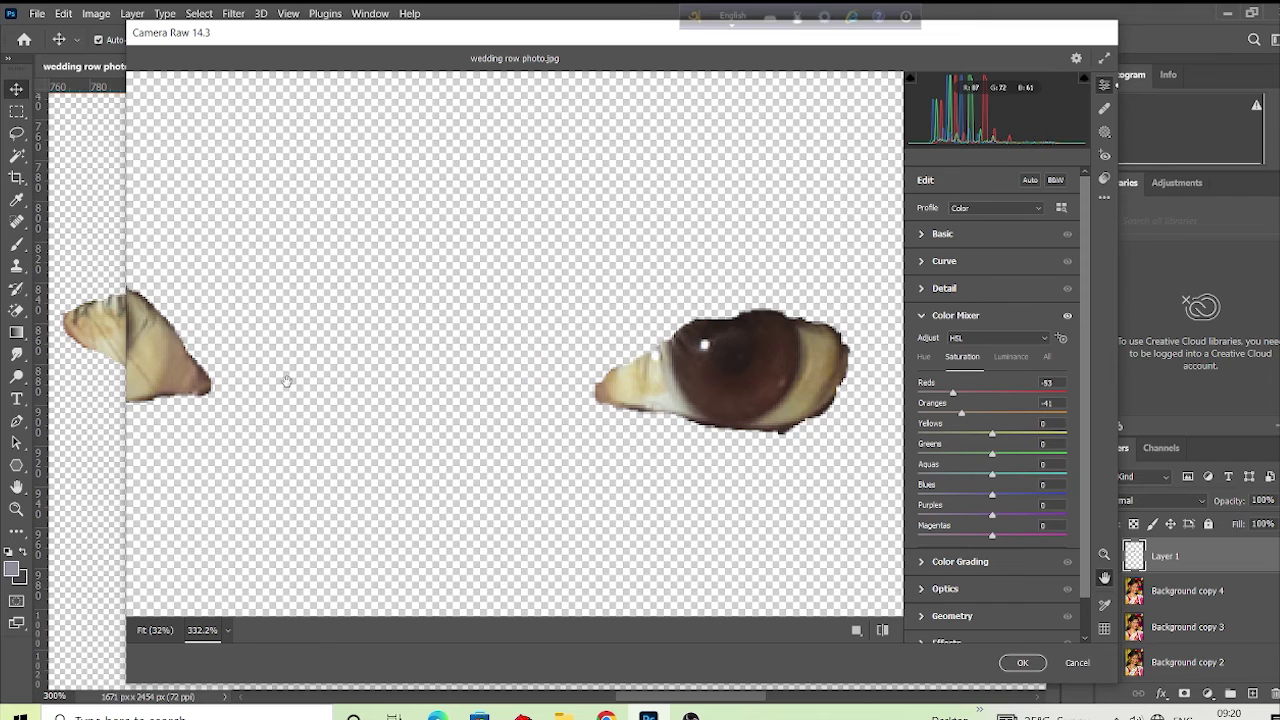
left_click(922, 236)
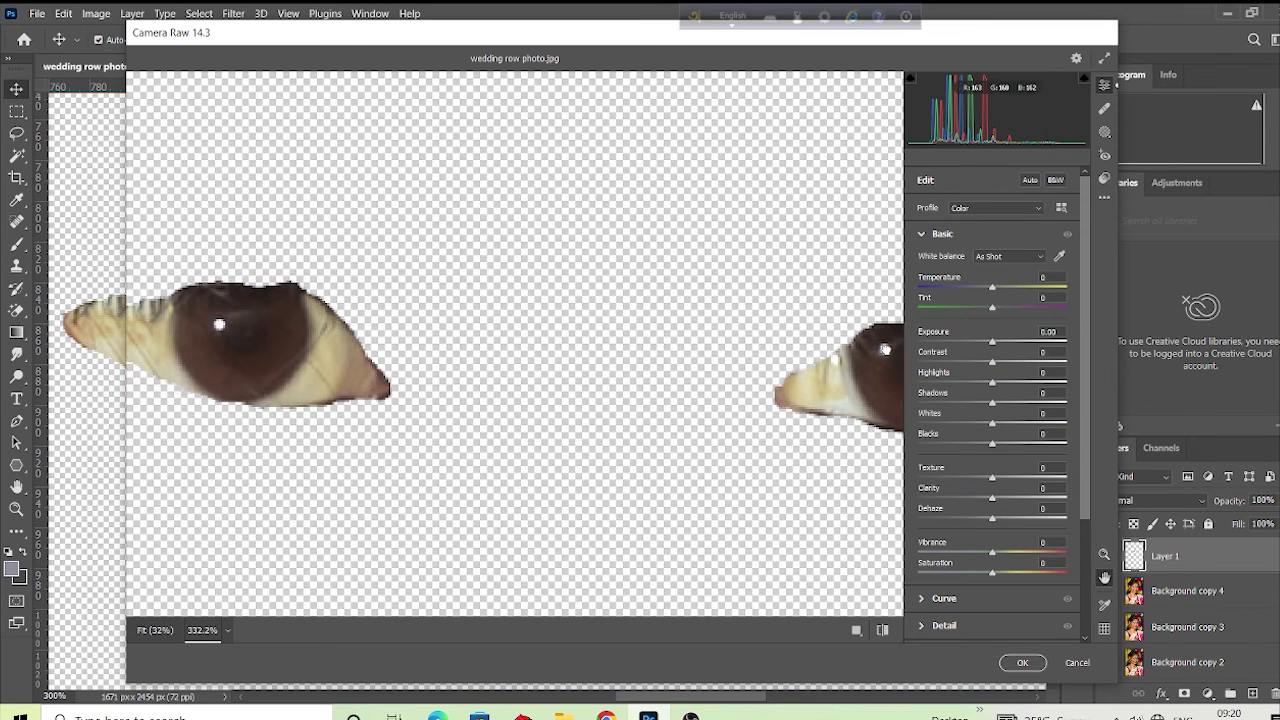
left_click_drag(992, 387, 1004, 387)
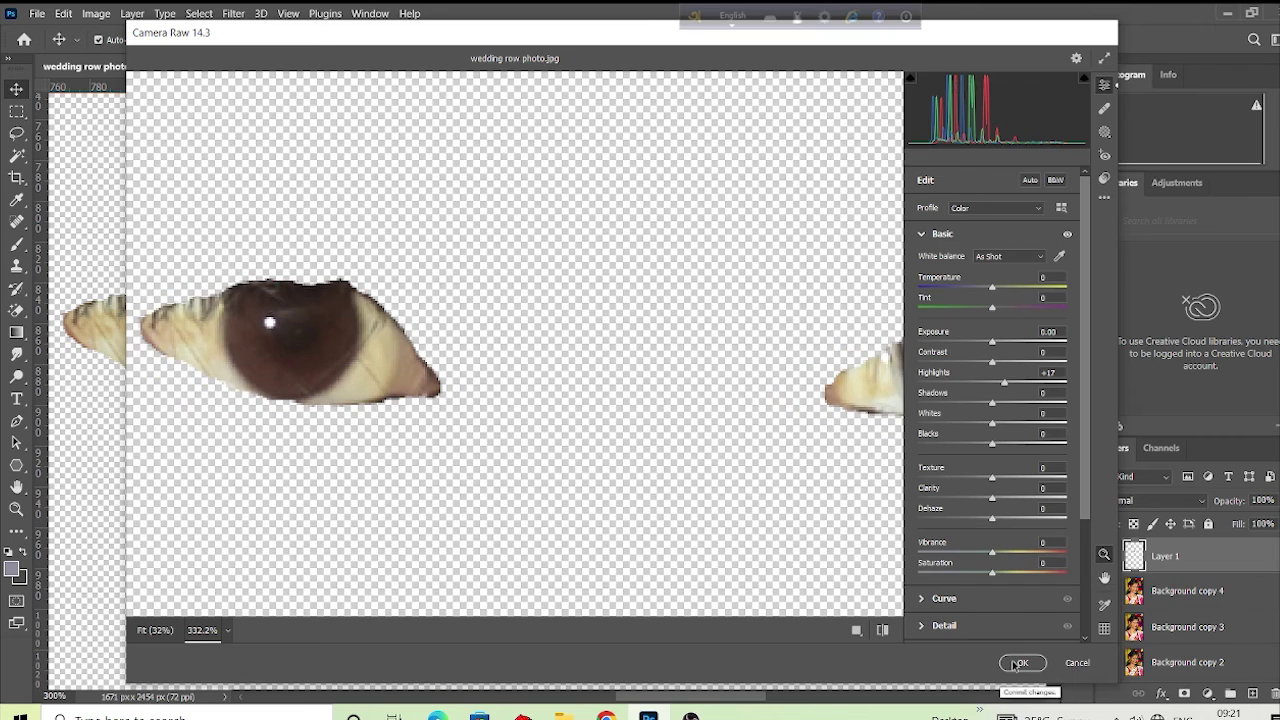
left_click(1022, 662)
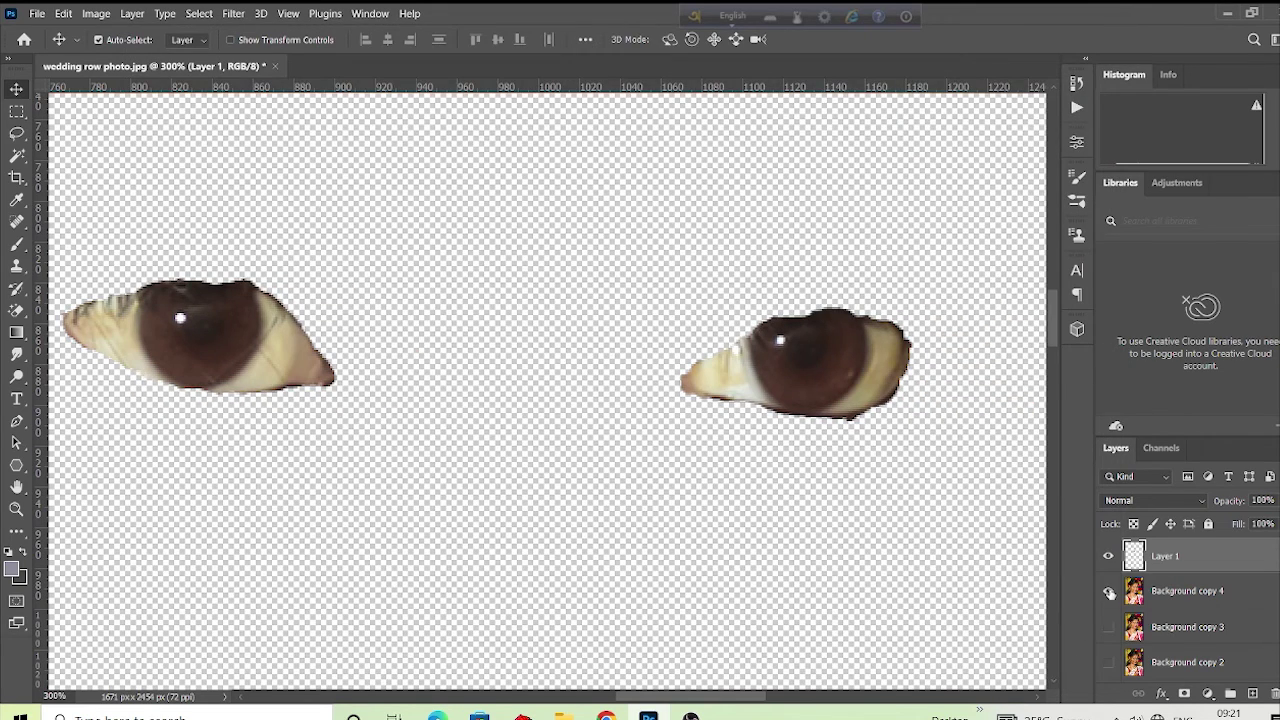
left_click(1108, 591)
left_click_drag(463, 441, 568, 425)
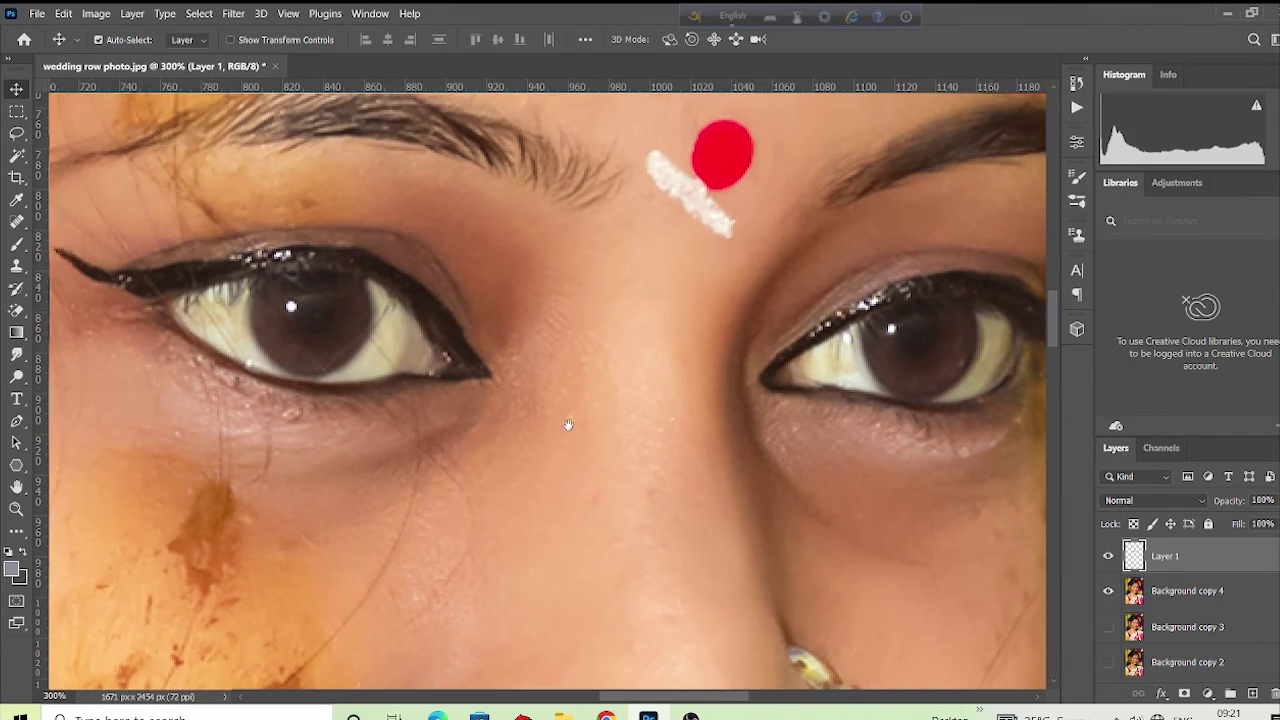
- Keep Layer 1 in the Normal blending mode and lower its opacity to 86%
key("ctrl+minus")
key("ctrl+minus")
key("ctrl+minus")
key("ctrl+minus")
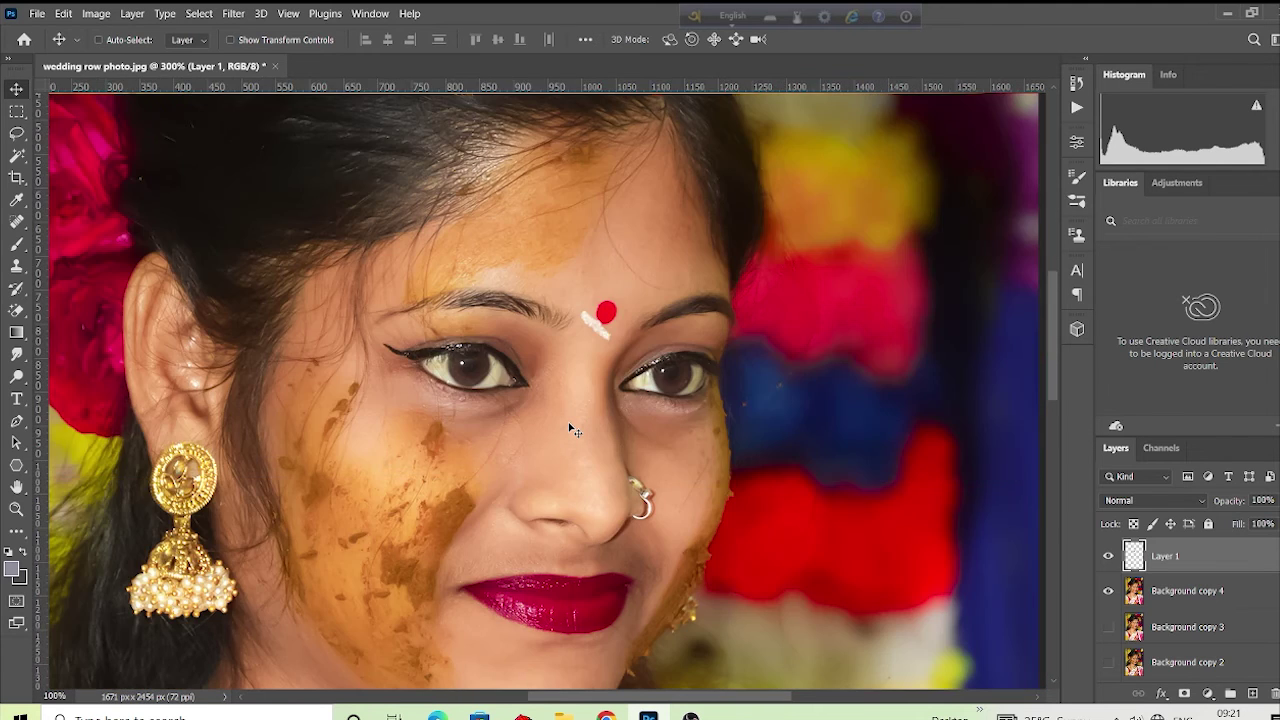
key("ctrl+minus")
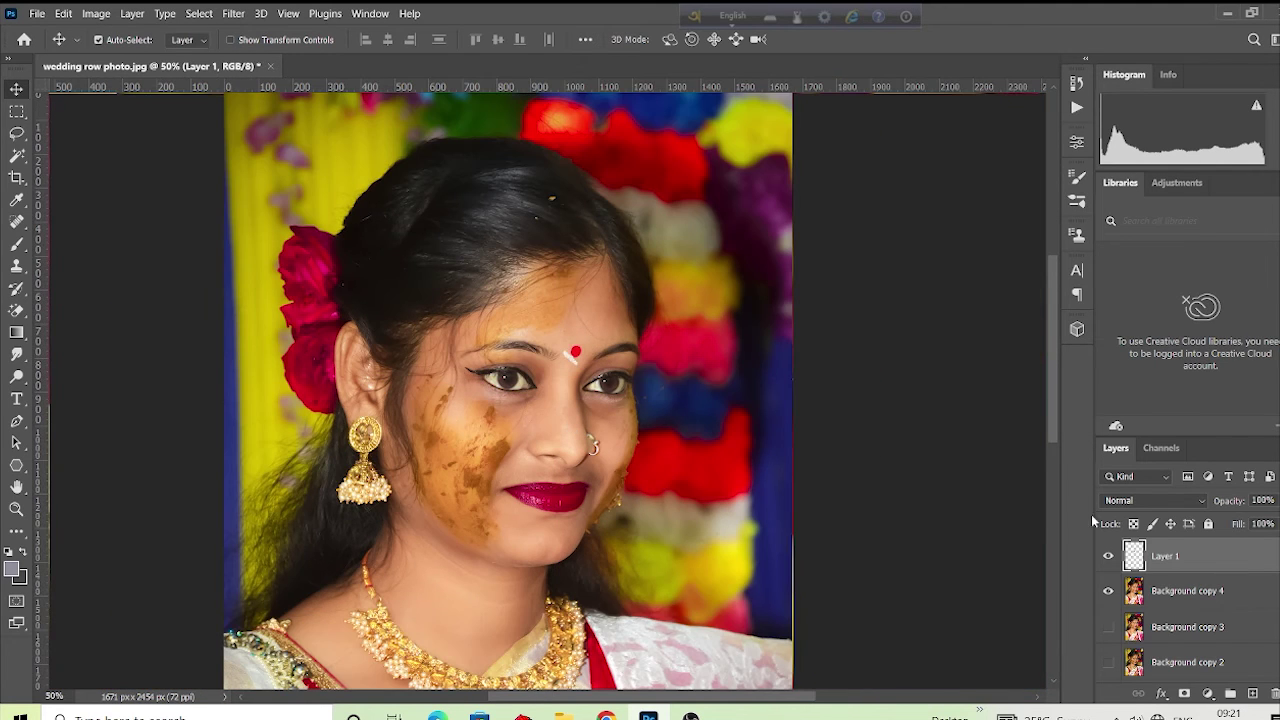
left_click(1172, 504)
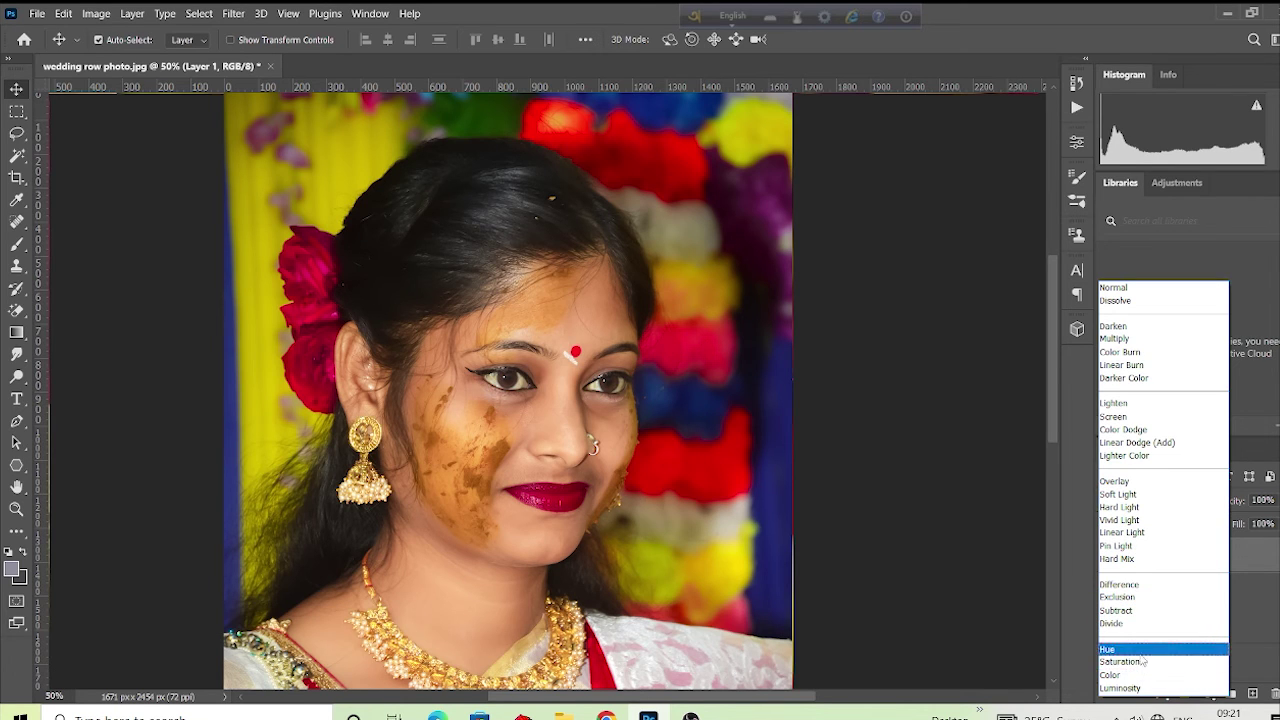
left_click(1165, 288)
left_click(1270, 522)
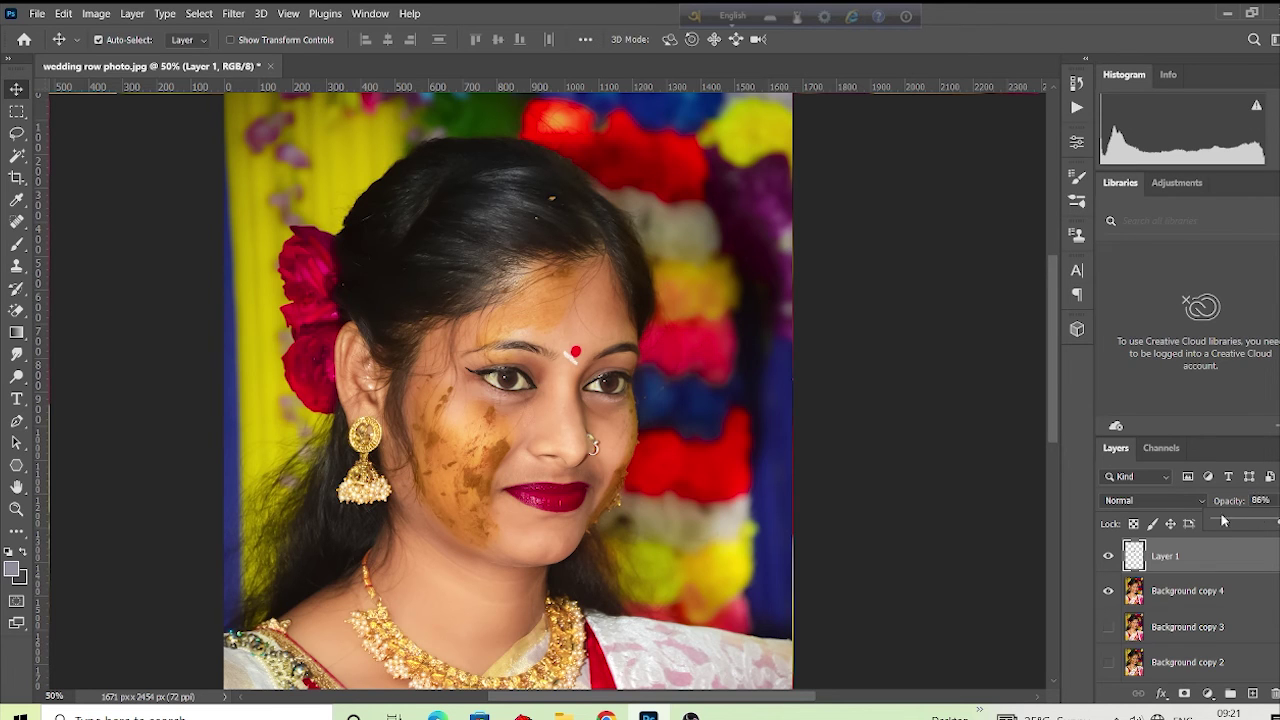
left_click(920, 498)
- Make the hidden Background layer and all of its hidden copies below Background copy 4 visible again
scroll(1000, 520, "down", 2)
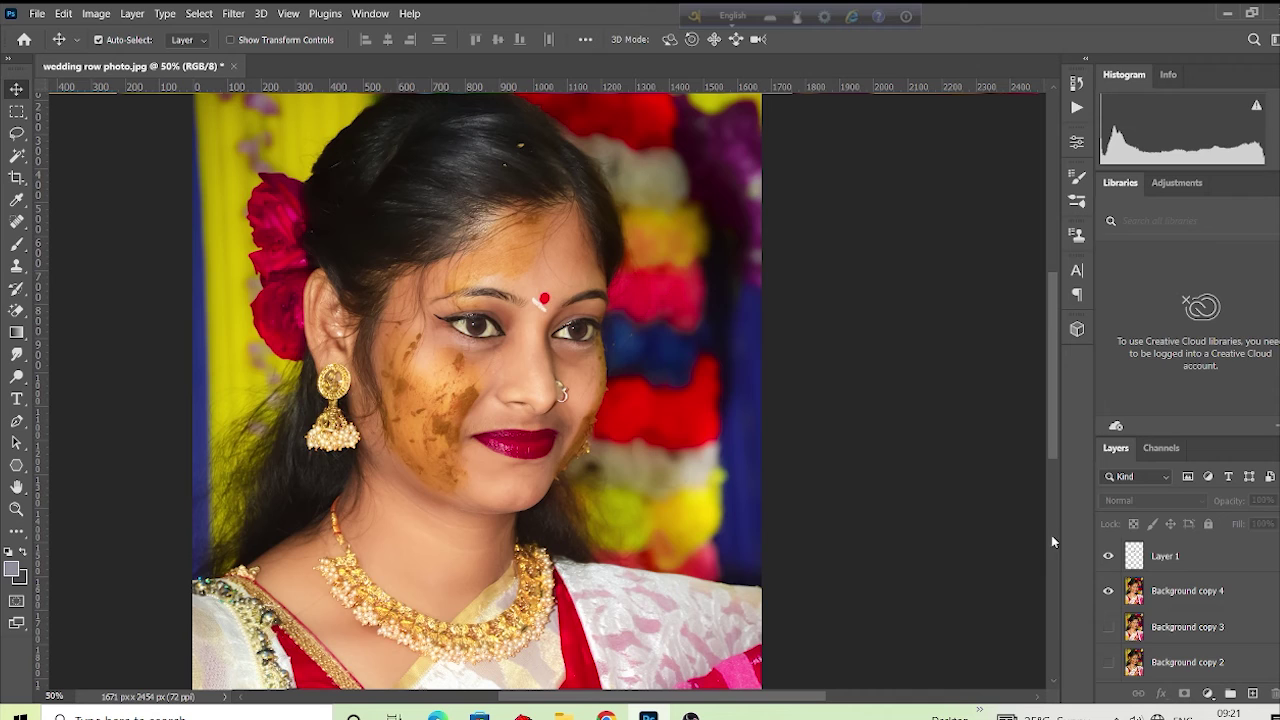
left_click(1155, 555)
scroll(1188, 615, "down", 2)
scroll(1115, 600, "up", 2)
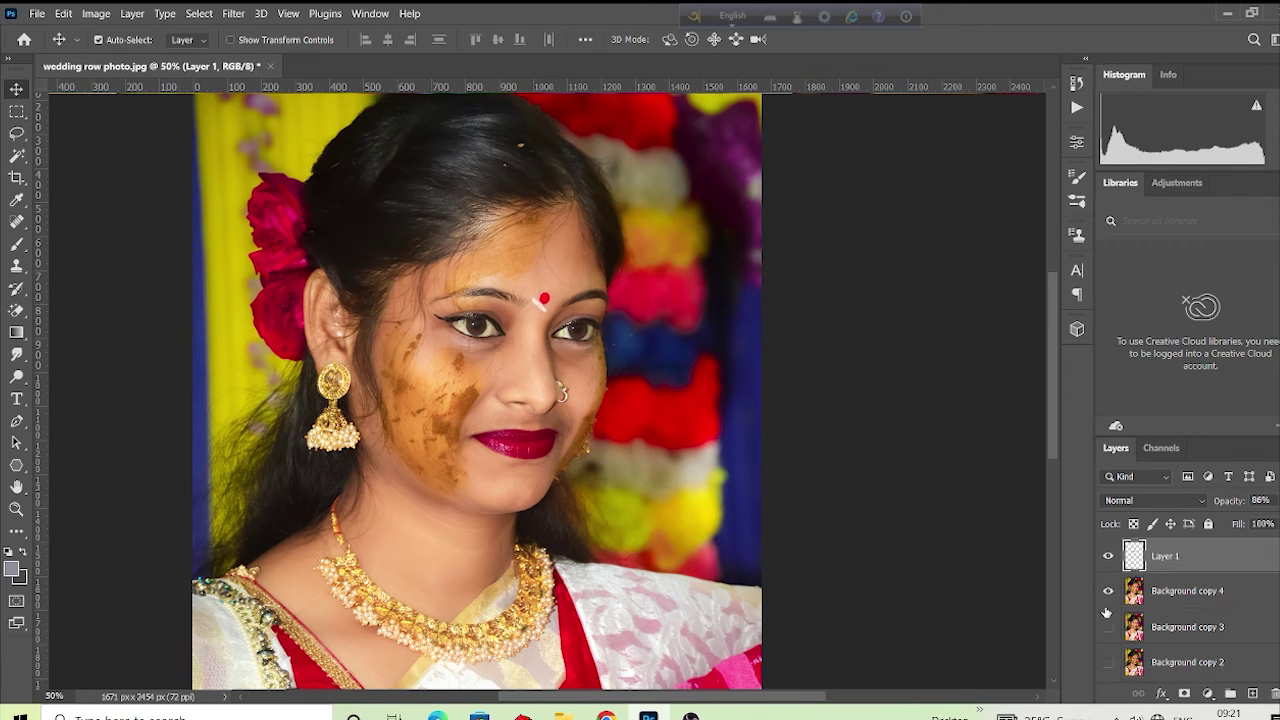
scroll(1110, 655, "down", 2)
left_click(1108, 663)
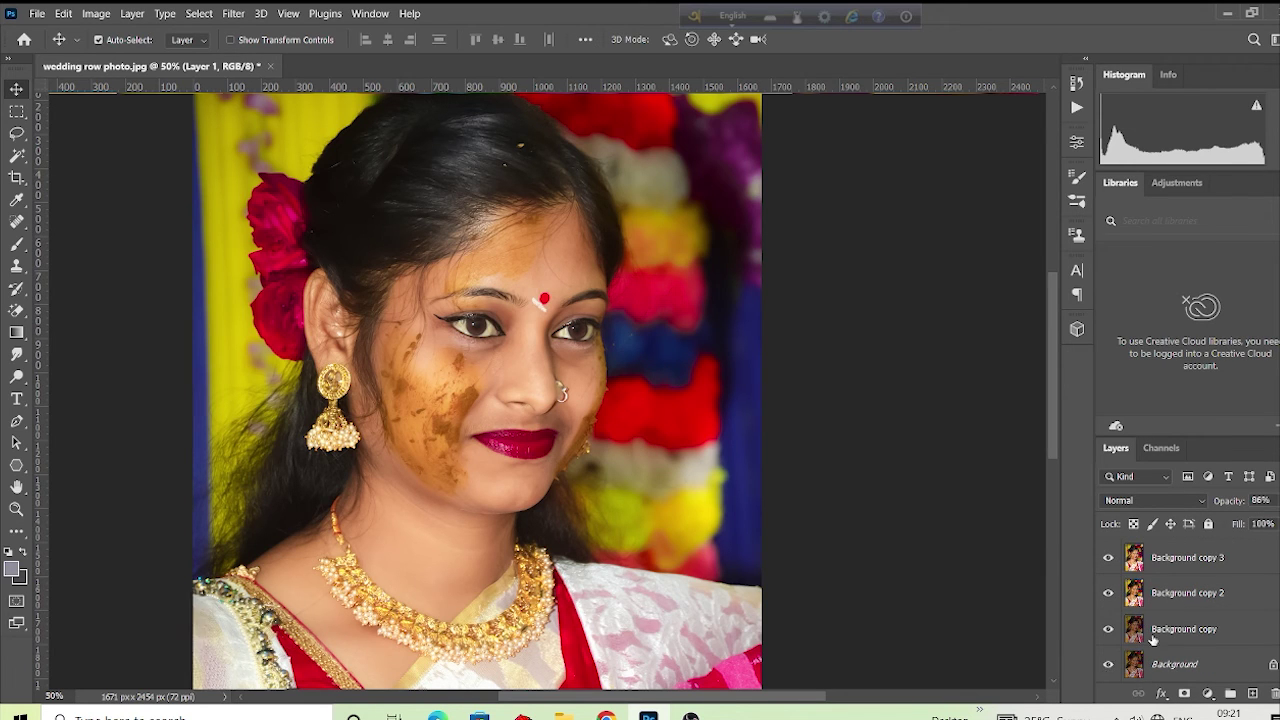
- Group all layers from Background copy up to Layer 1, duplicate the group and merge the duplicate into a single layer
left_click(1187, 623)
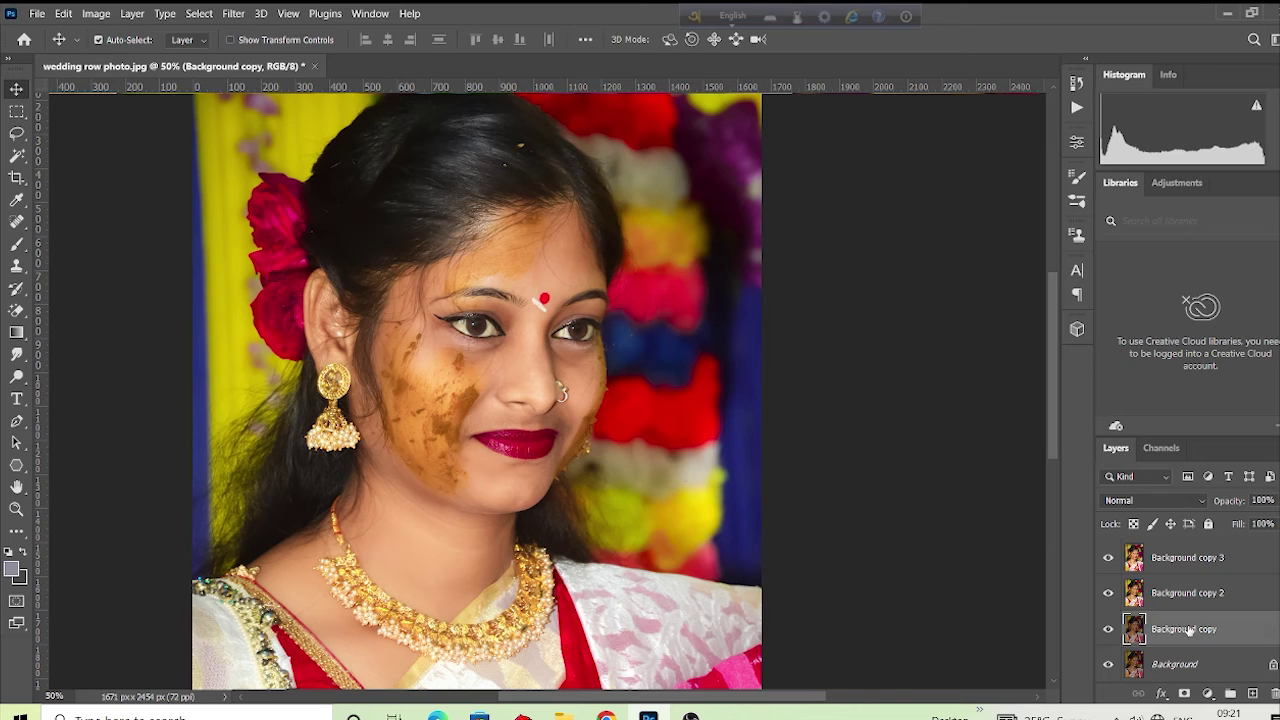
scroll(1189, 628, "up", 2)
left_click(1195, 568, "shift")
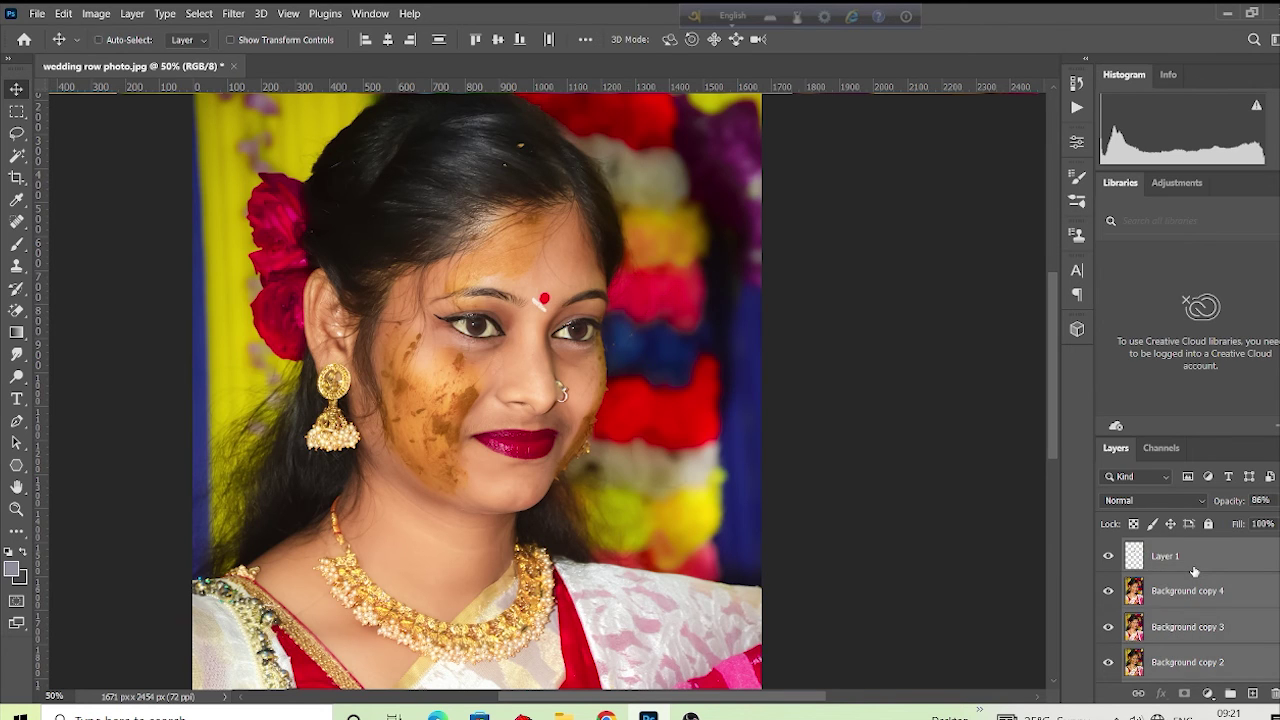
key("ctrl+g")
key("ctrl+j")
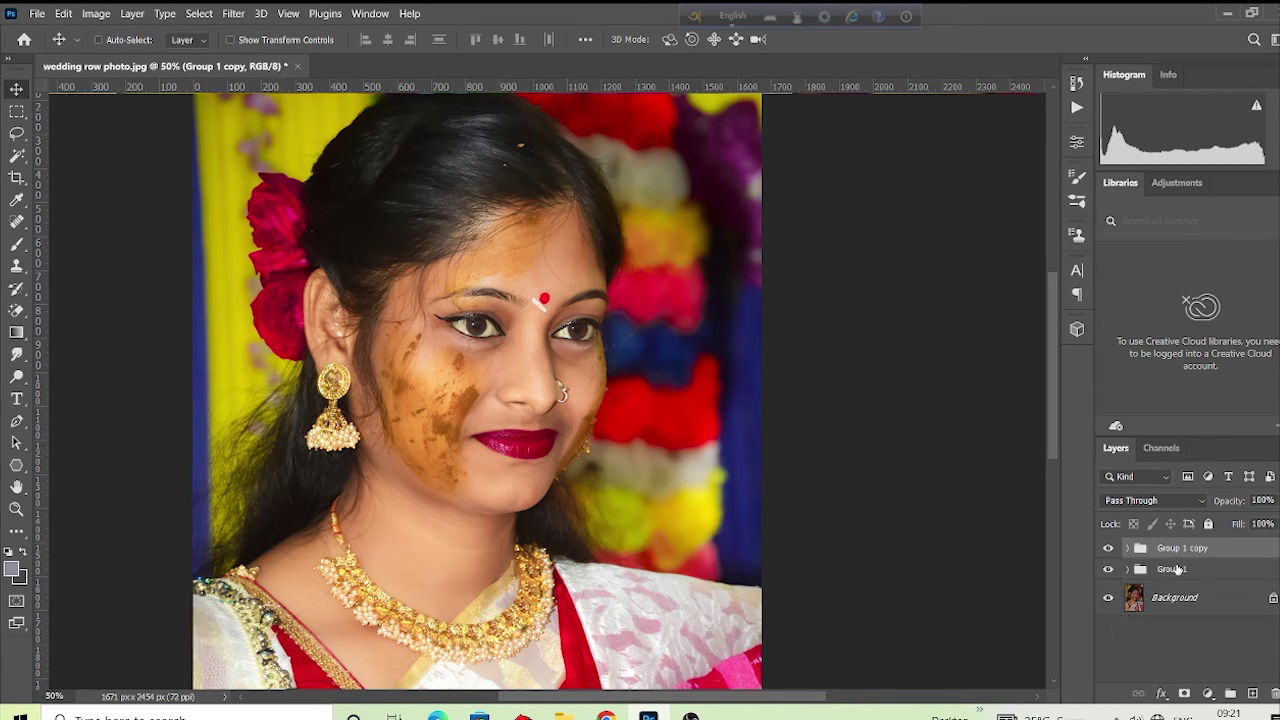
key("ctrl+e")
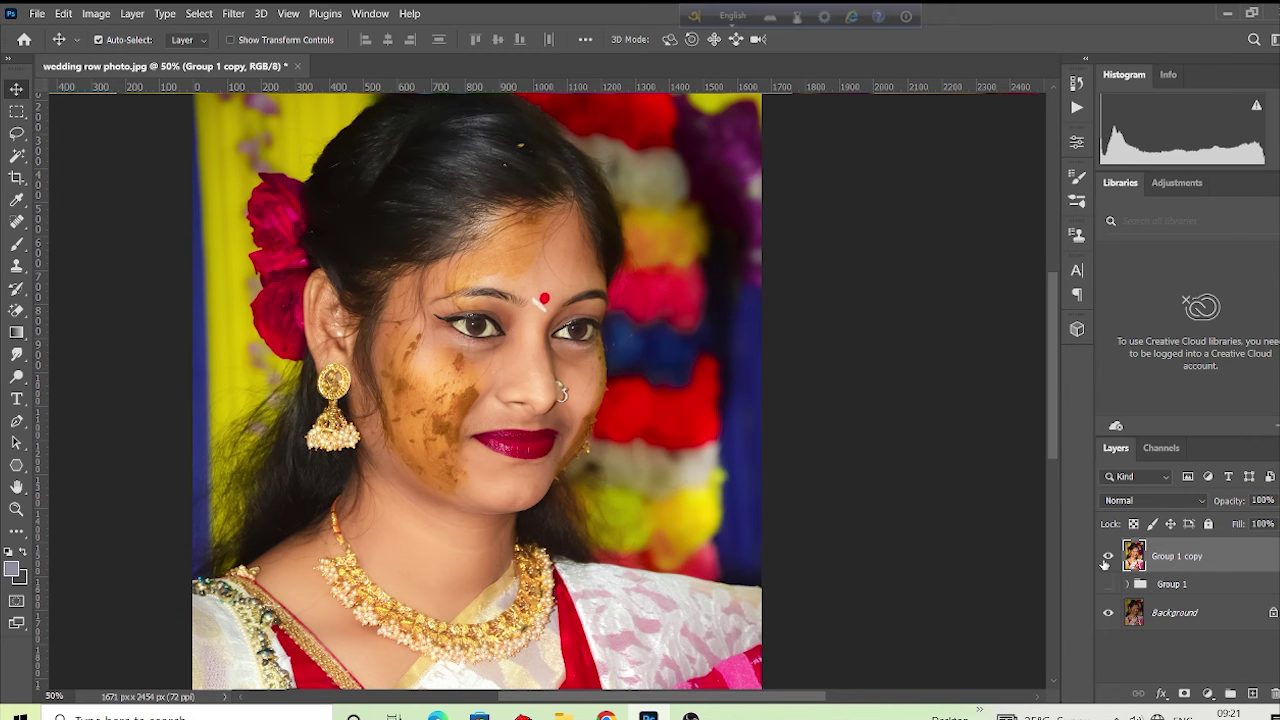
- Compare the whole portrait before and after retouching by toggling the visibility of the merged Group 1 copy layer
key("ctrl+minus")
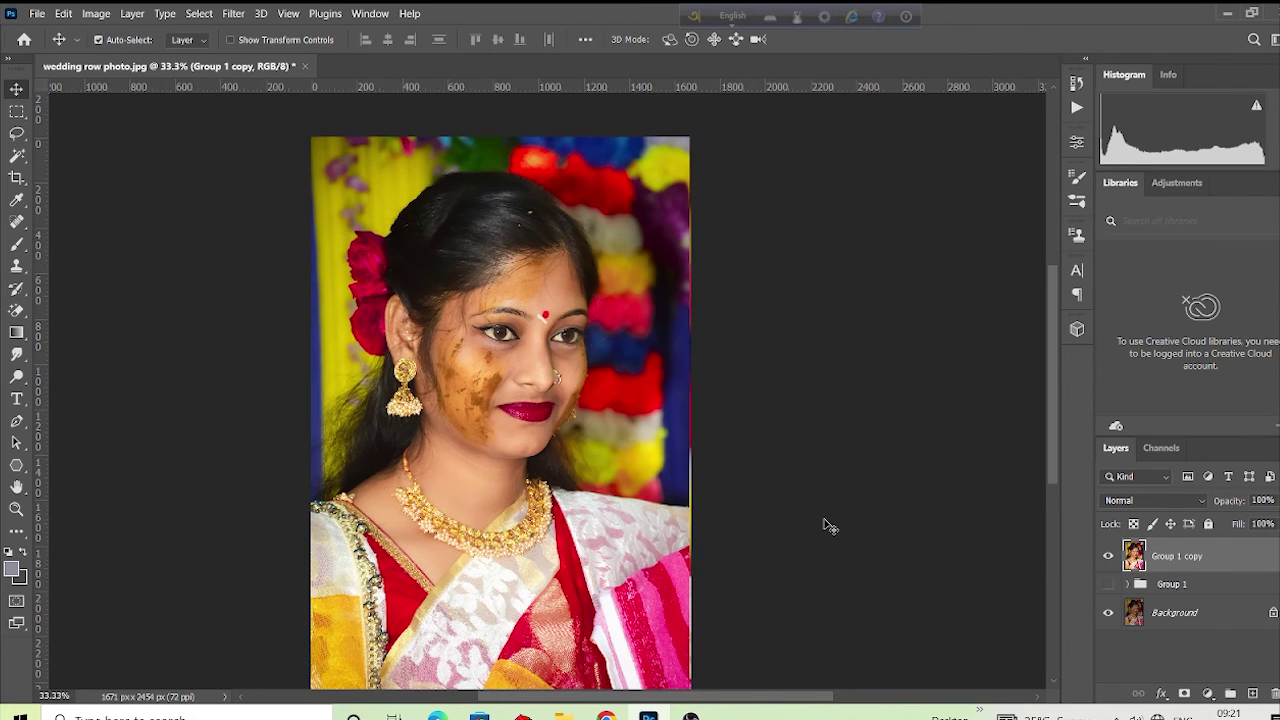
left_click(1108, 557)
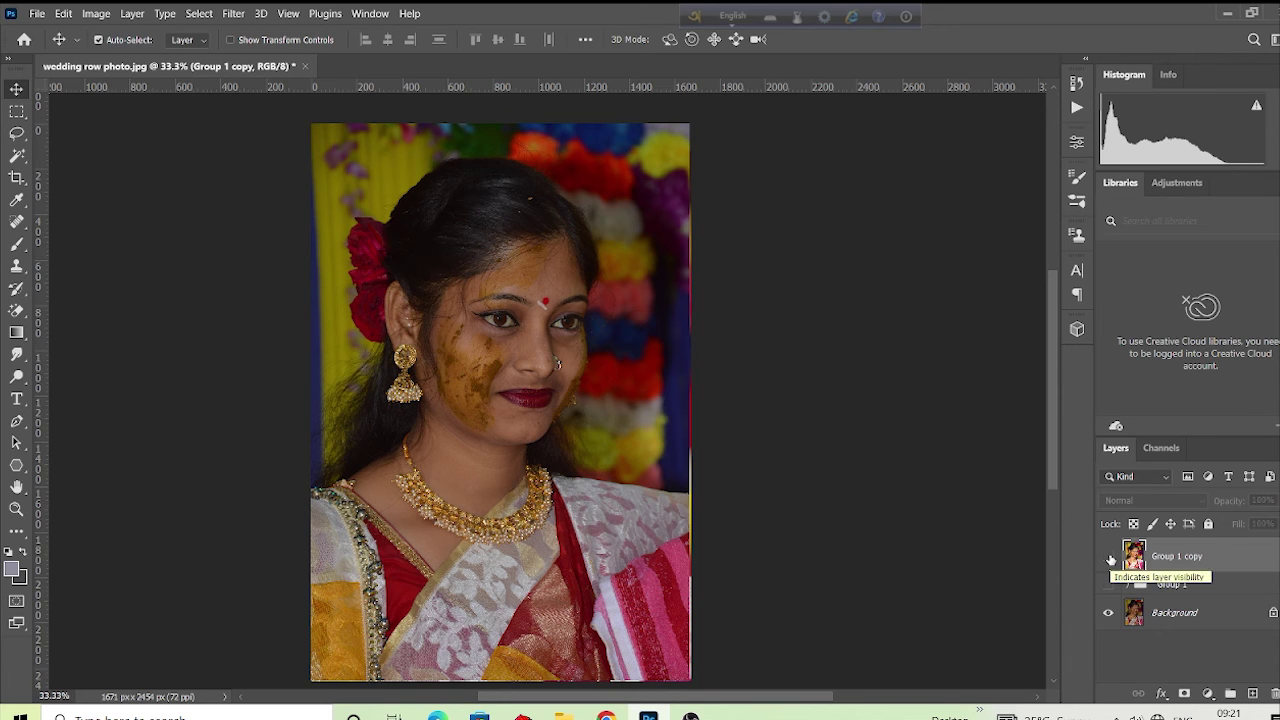
left_click(1109, 558)
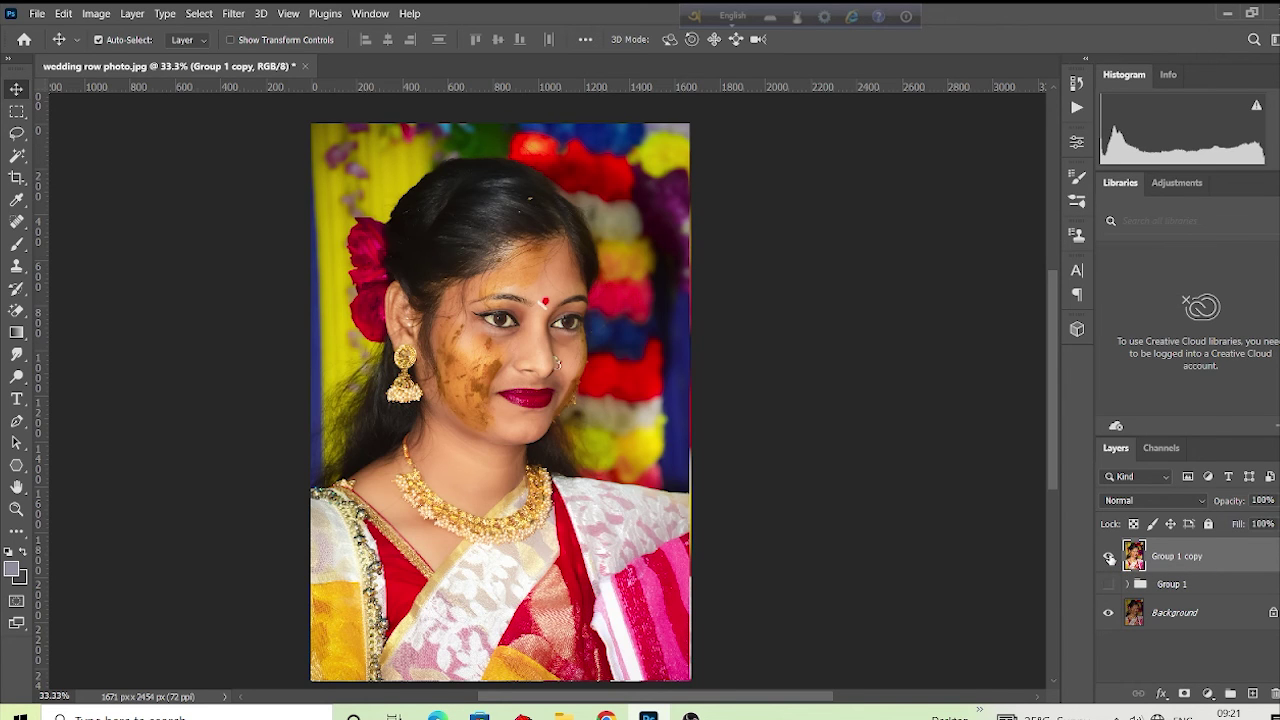
left_click(1109, 558)
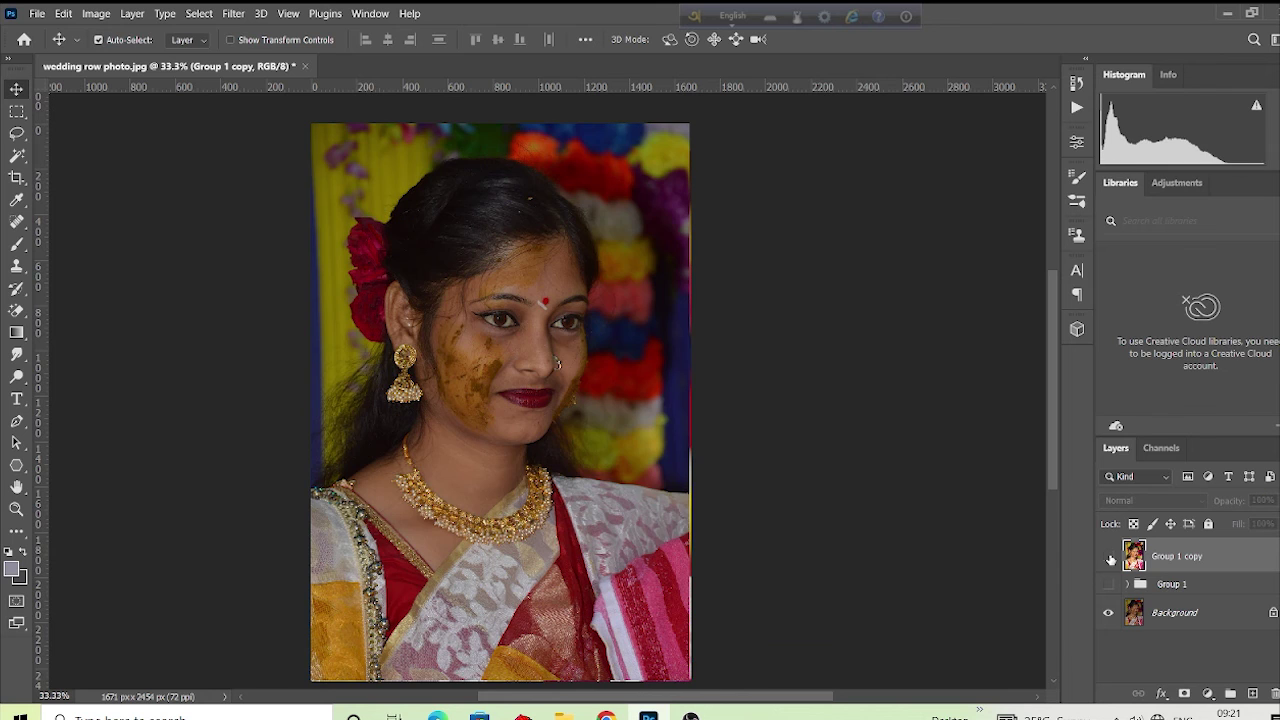
left_click(1109, 558)
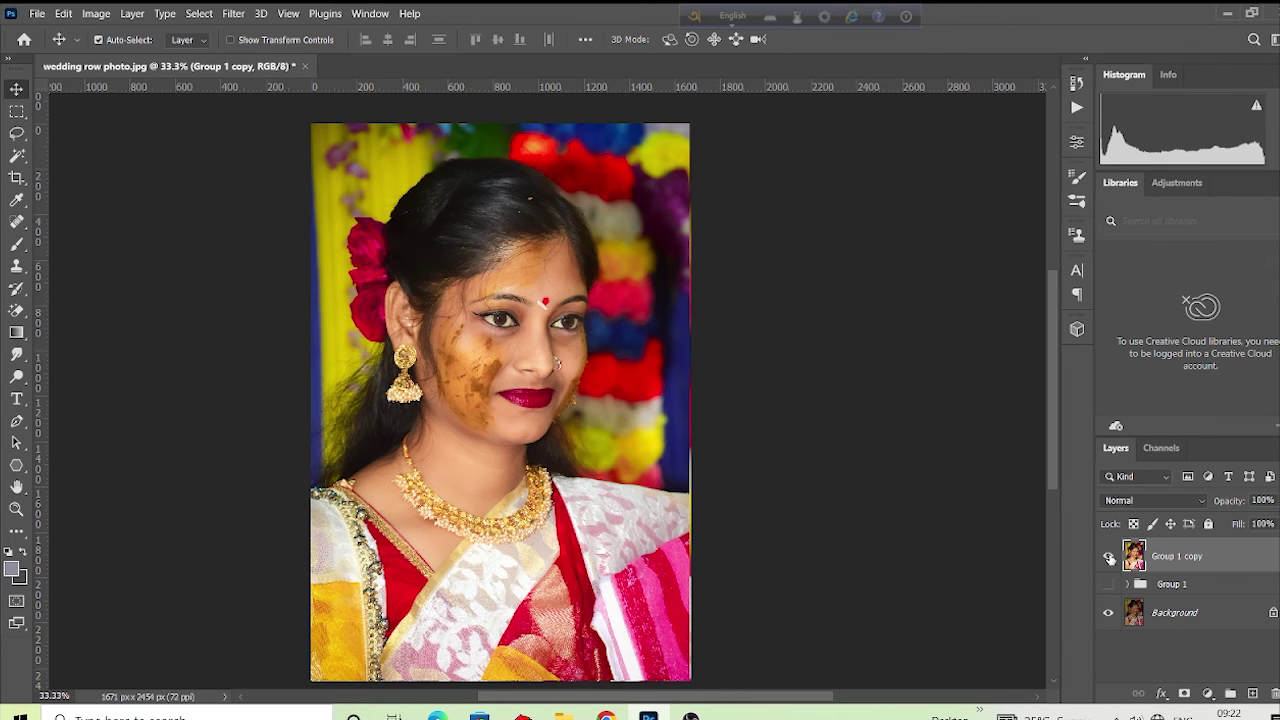
- Duplicate the merged Group 1 copy layer and open the duplicate in the Camera Raw Filter
left_click_drag(510, 501, 590, 497)
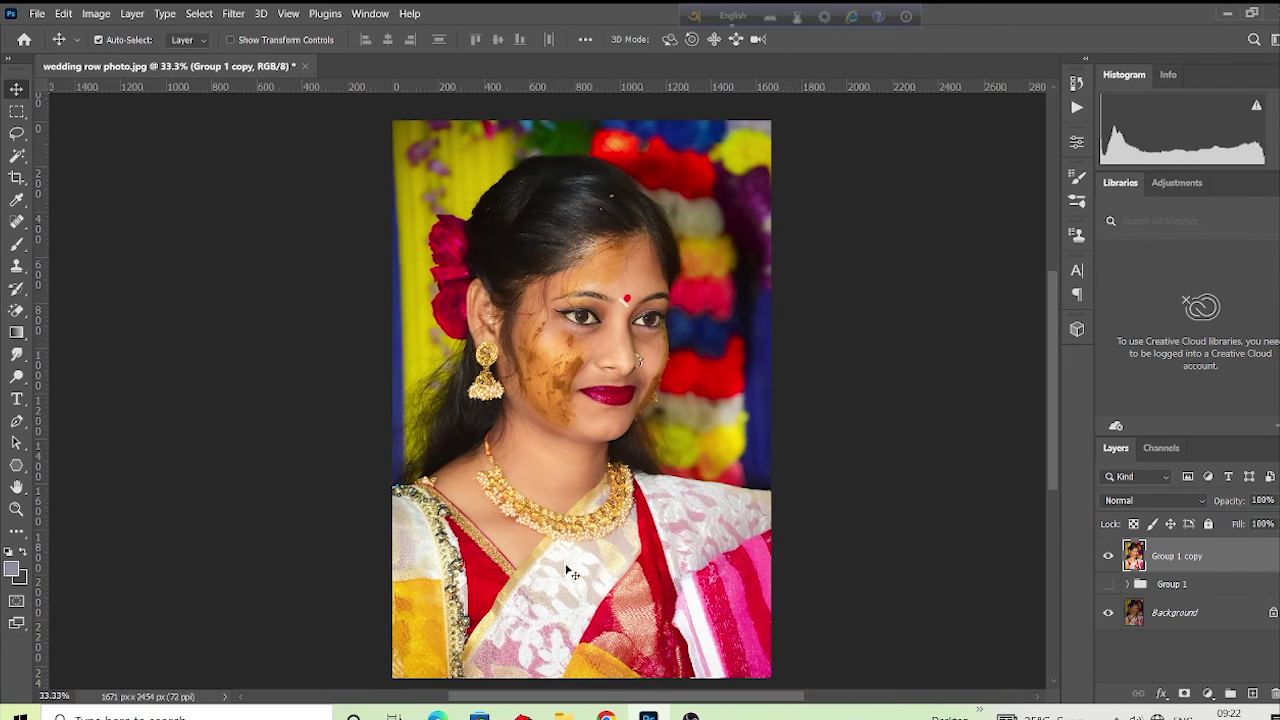
key("ctrl+plus")
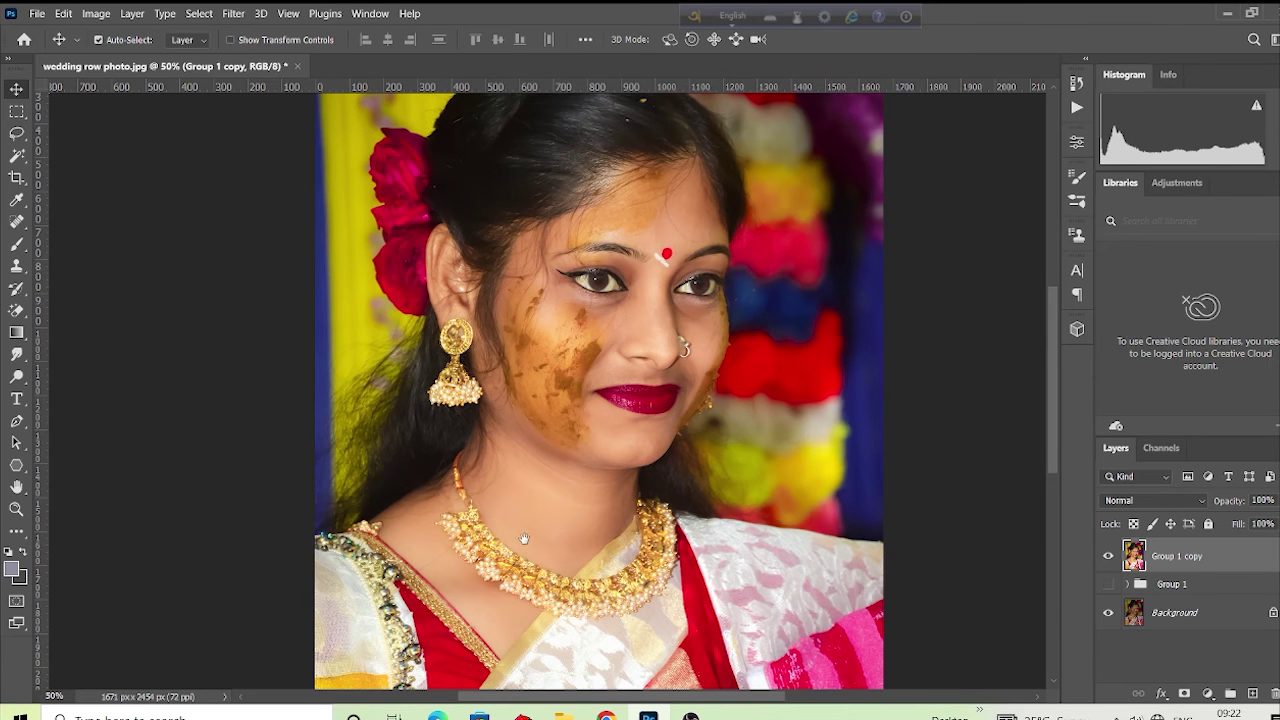
left_click_drag(530, 548, 548, 560)
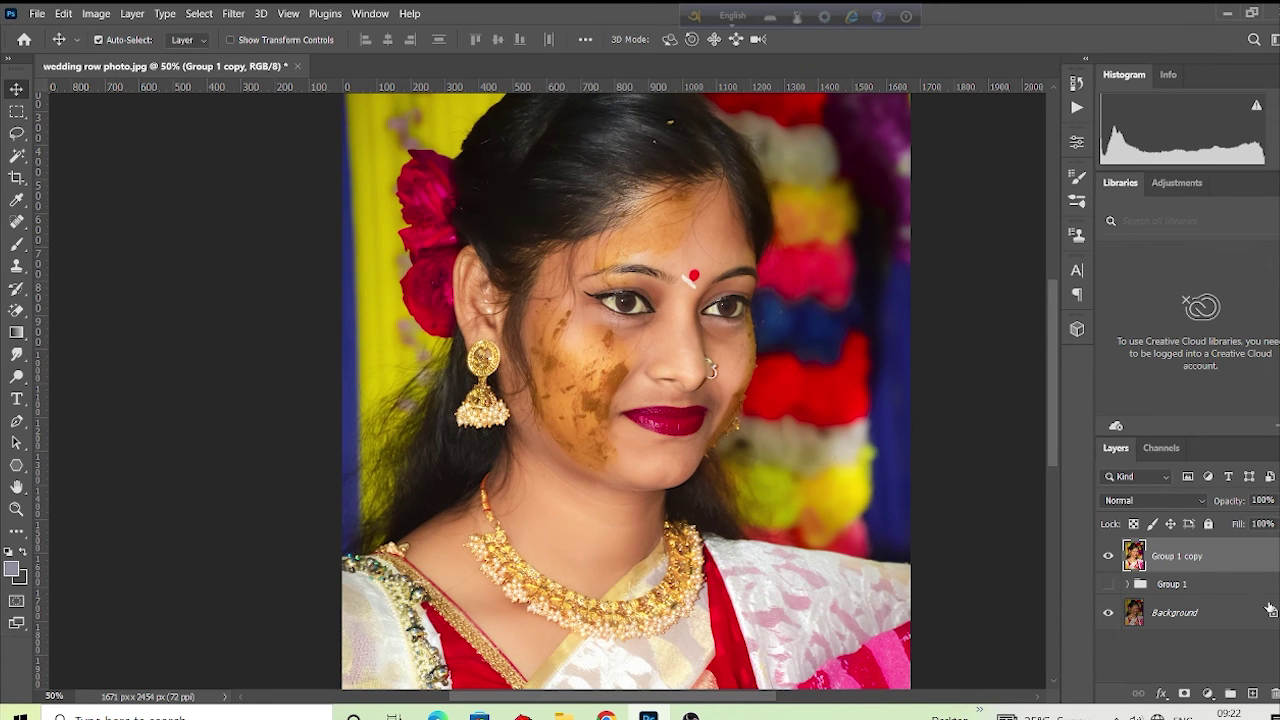
left_click_drag(1227, 568, 1253, 693)
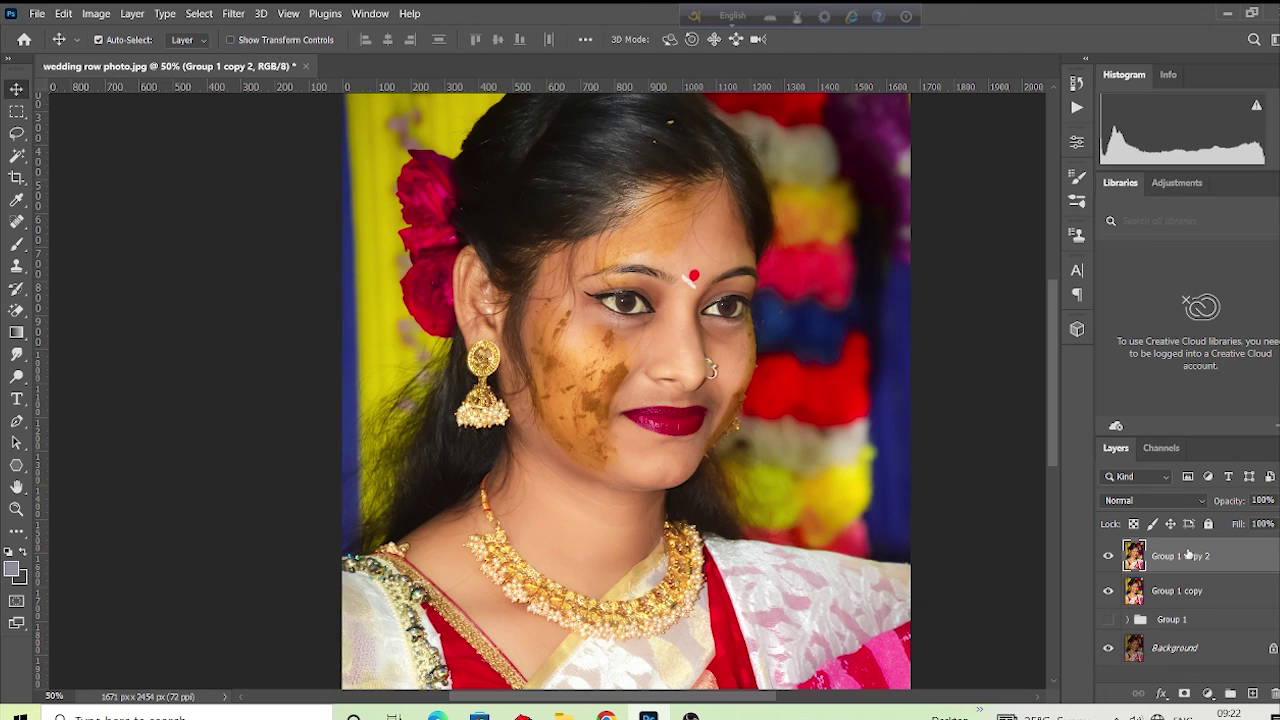
left_click(234, 14)
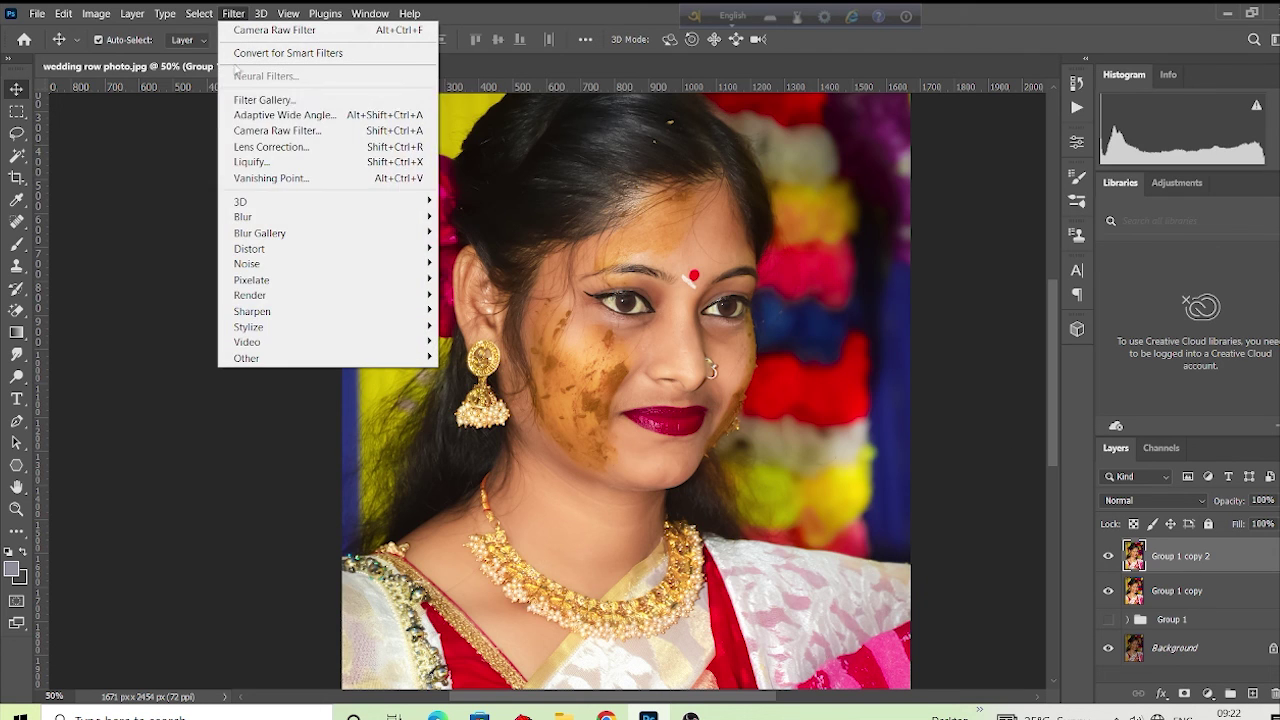
left_click(275, 146)
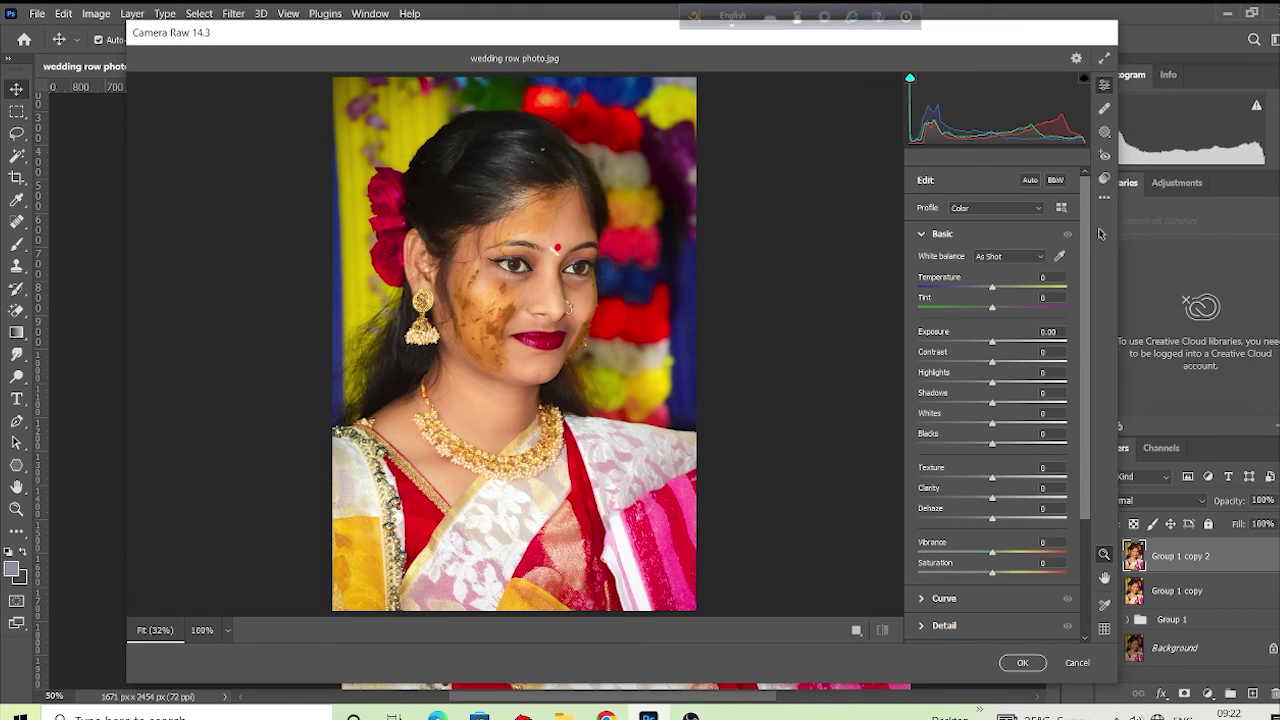
- Try the "dark" and "black colour effect" user presets in Camera Raw and apply the "dark" preset to the layer
left_click(1104, 180)
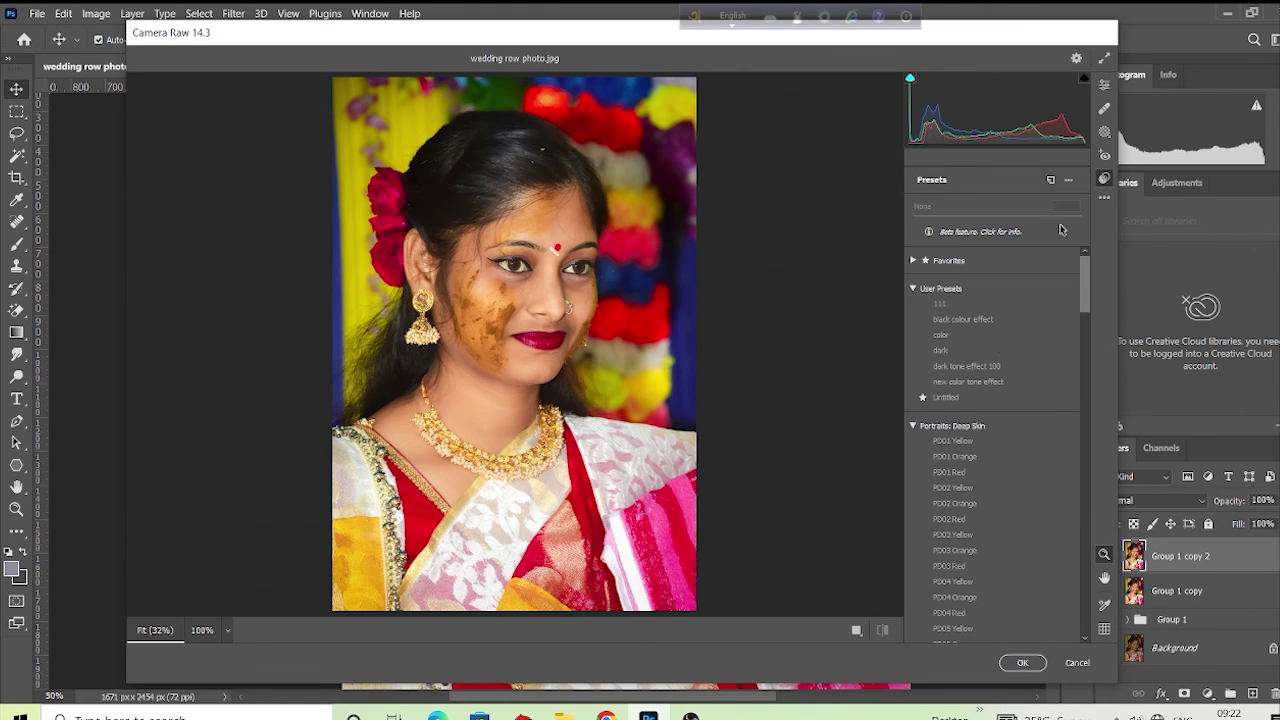
left_click(959, 352)
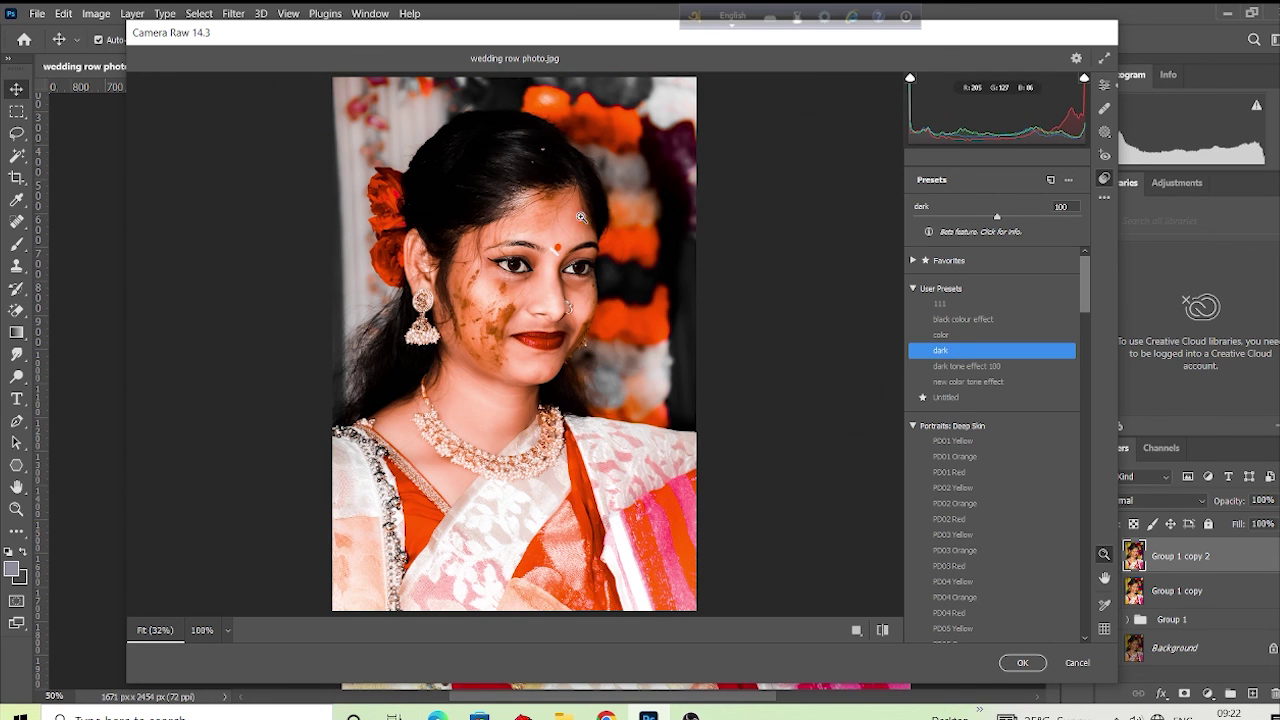
left_click(967, 320)
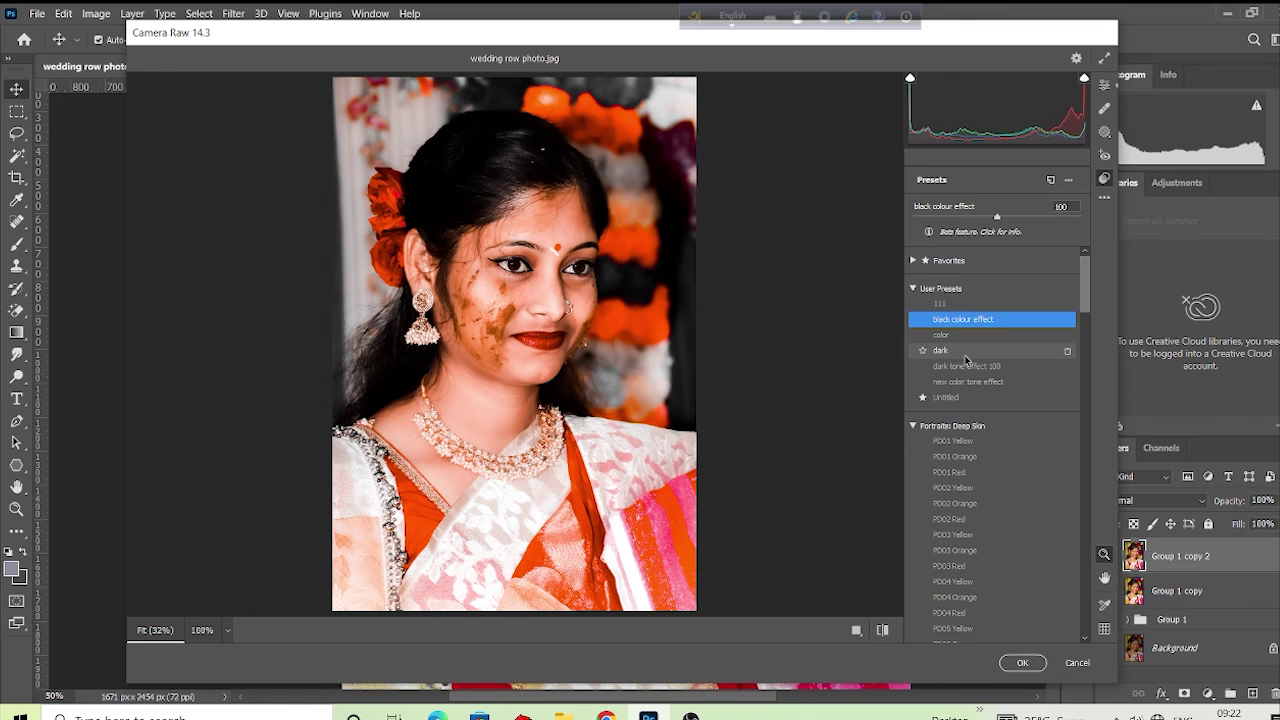
left_click(965, 355)
left_click(1024, 663)
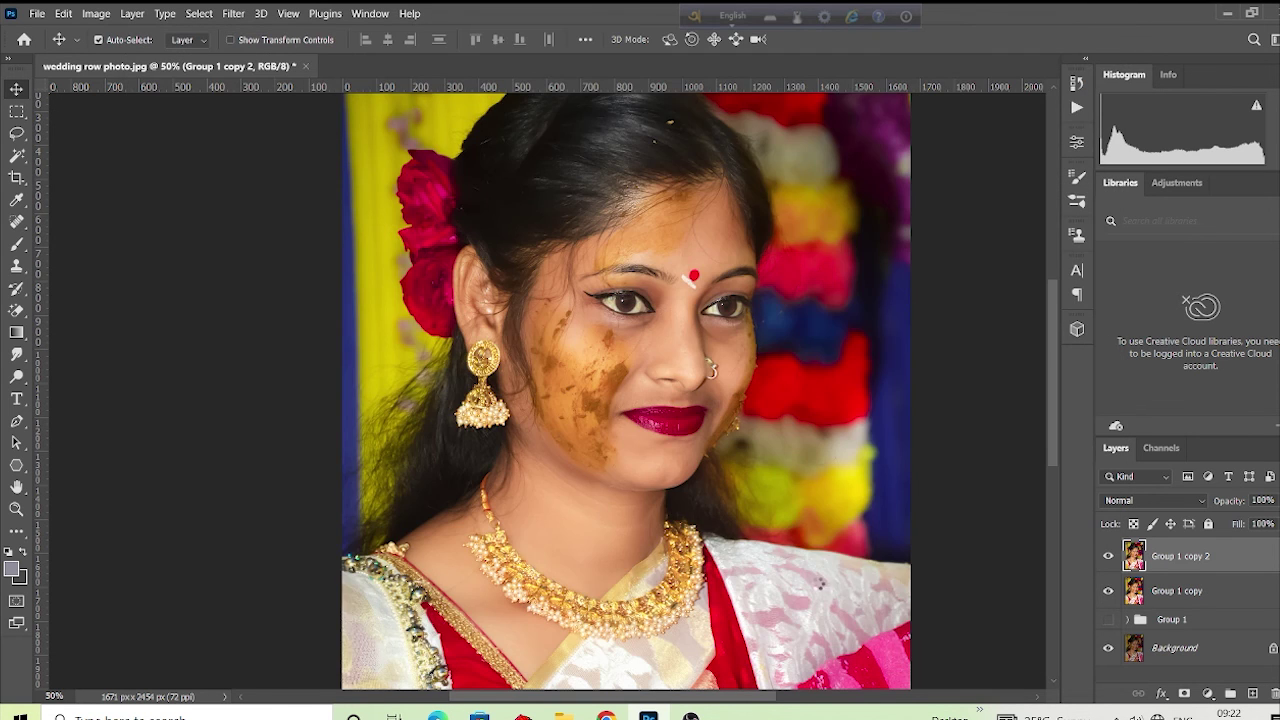
- Inspect the preset's effect on the whole portrait, toggling the visibility of Group 1 copy 2 to compare it with the layer below
left_click_drag(736, 535, 661, 411)
key("ctrl+minus")
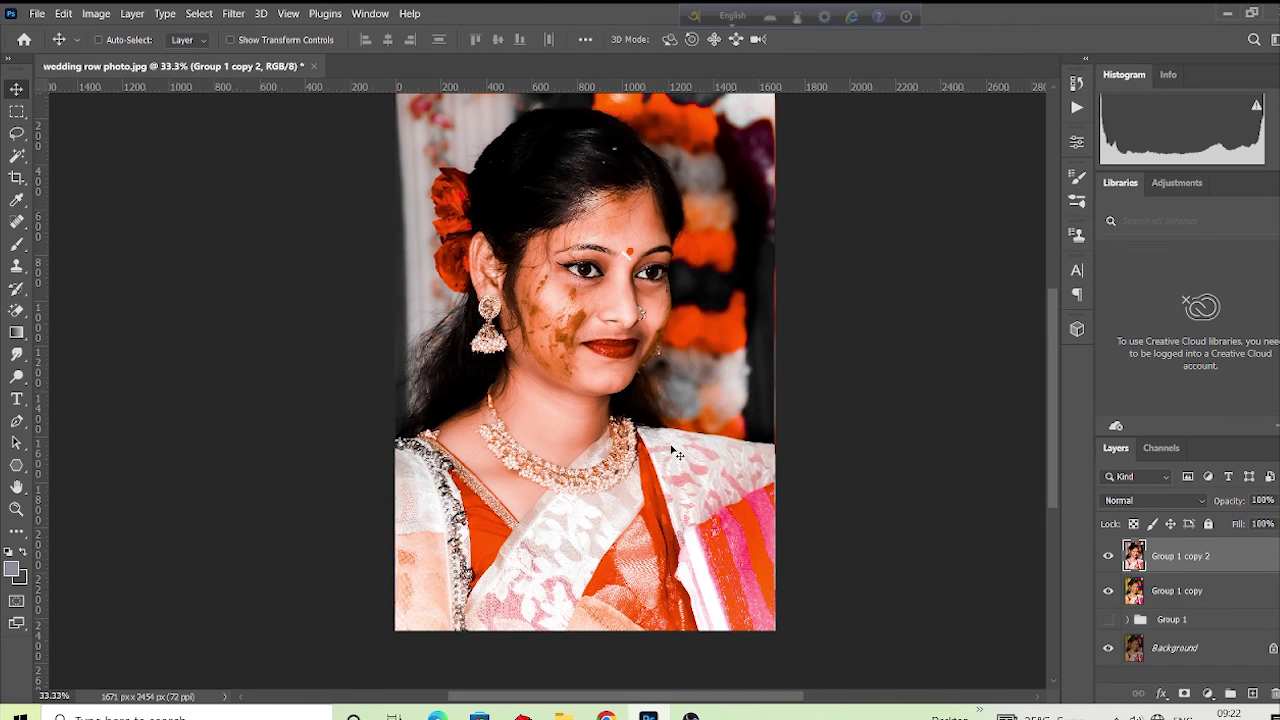
left_click_drag(660, 412, 625, 437)
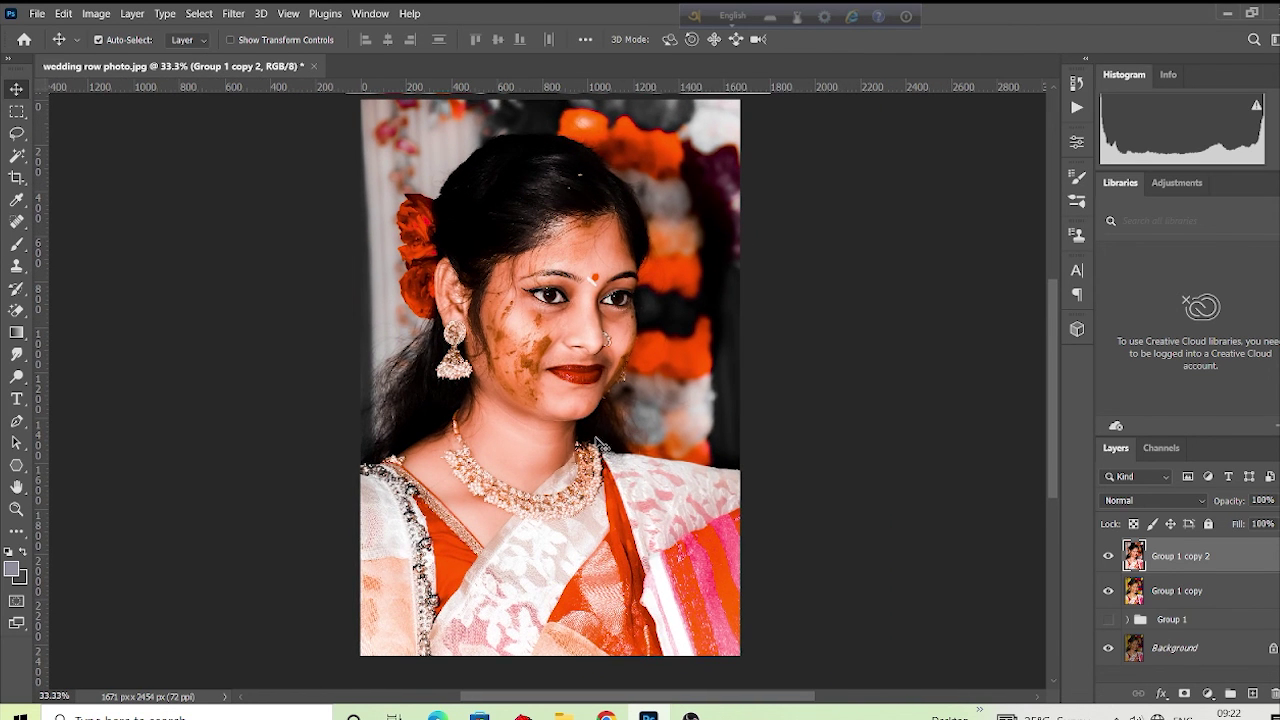
left_click(1108, 557)
left_click(1108, 557)
left_click_drag(596, 433, 645, 432)
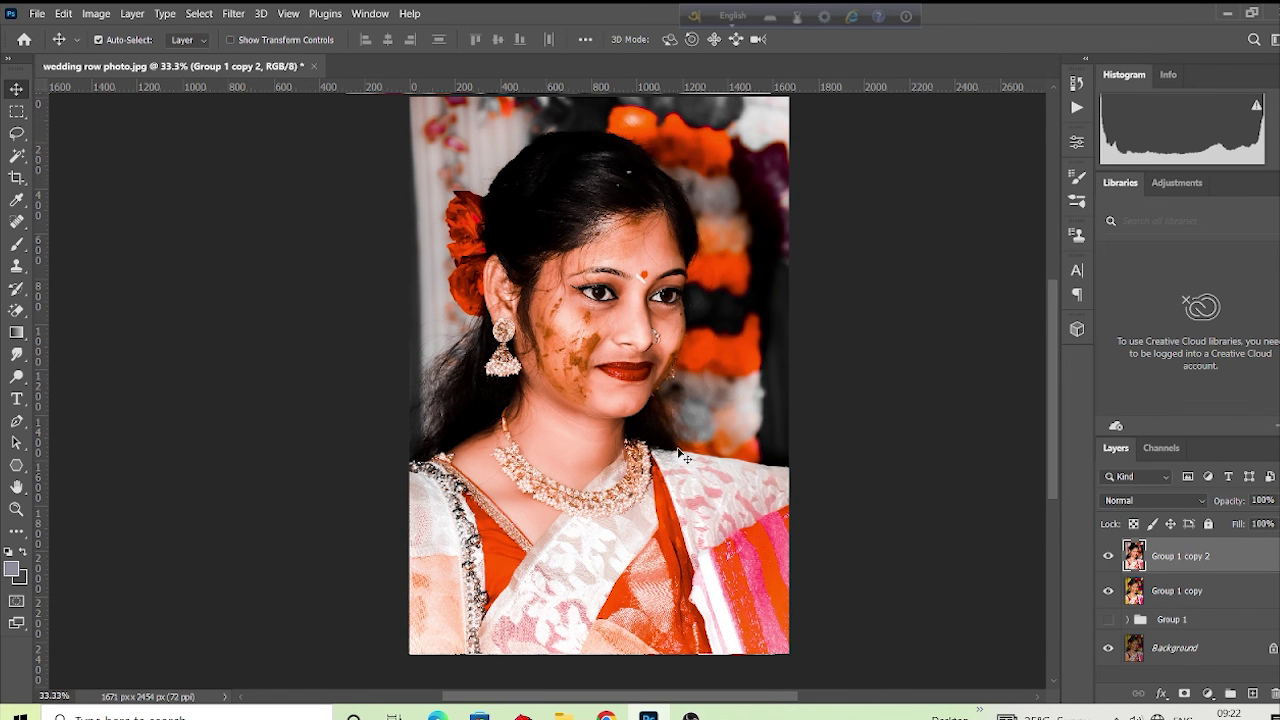